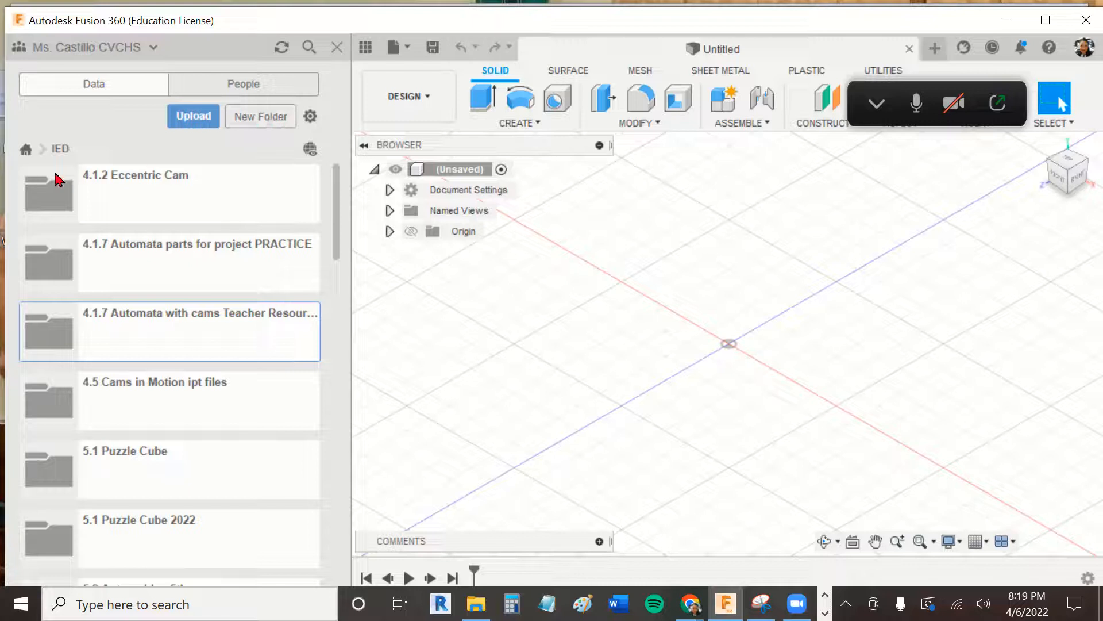
Create a new folder named "4.1.7 Simulating Cam Motion" in the IED project.
left_click(257, 123)
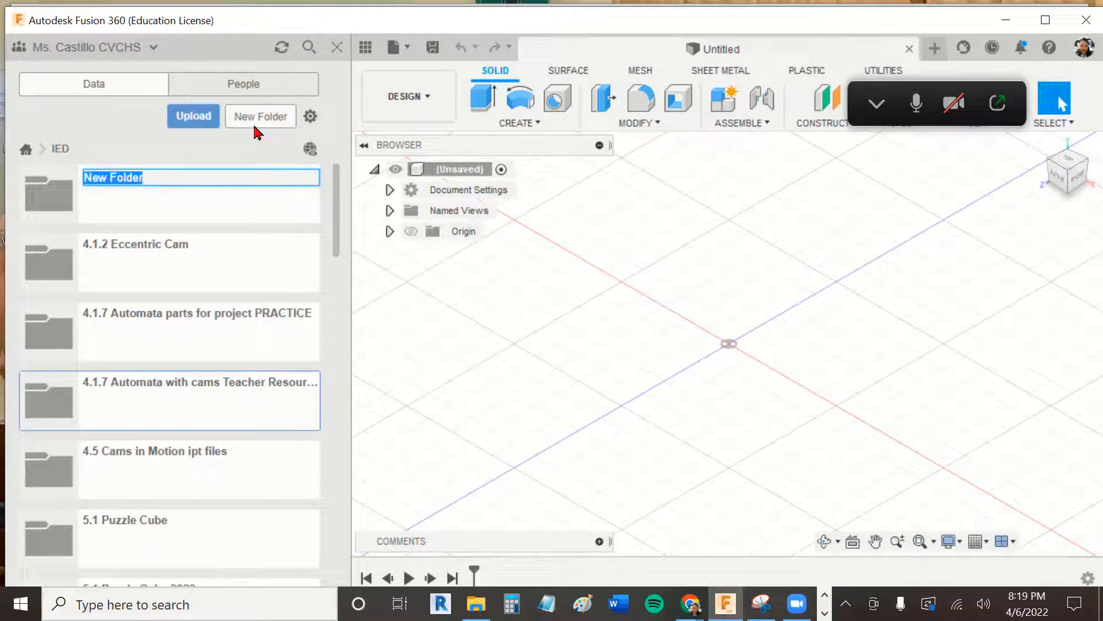
type("1")
type(".4.7")
key("BackSpace")
key("BackSpace")
type(".1.7 Simulating ")
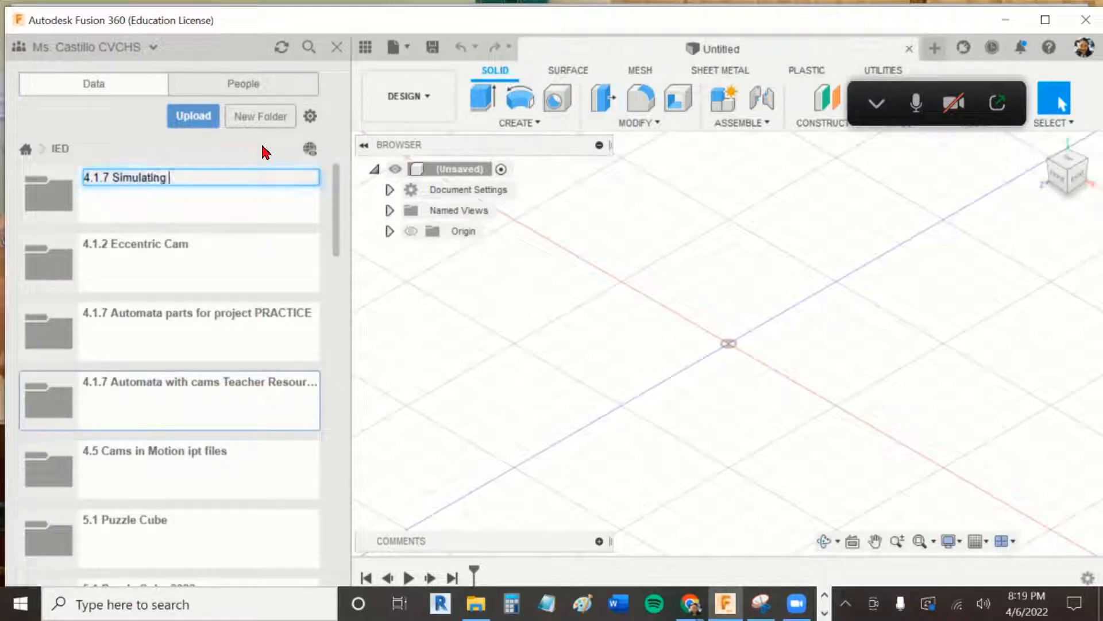
type("Cam Motion")
key("Return")
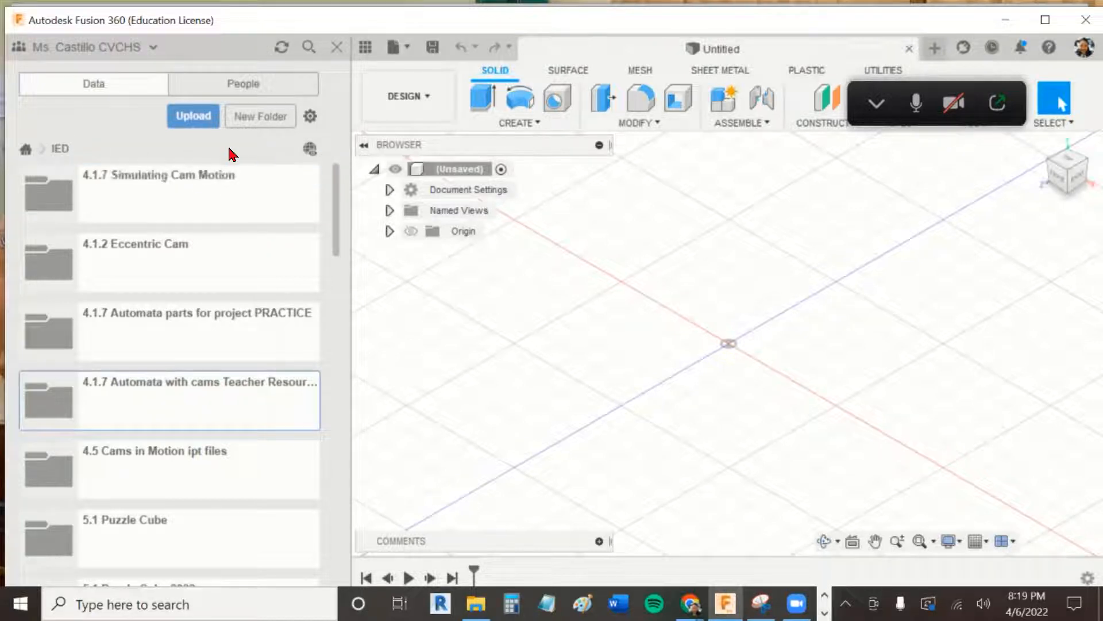
Open the 4.1.7 Simulating Cam Motion folder in the IED project.
left_click(195, 188)
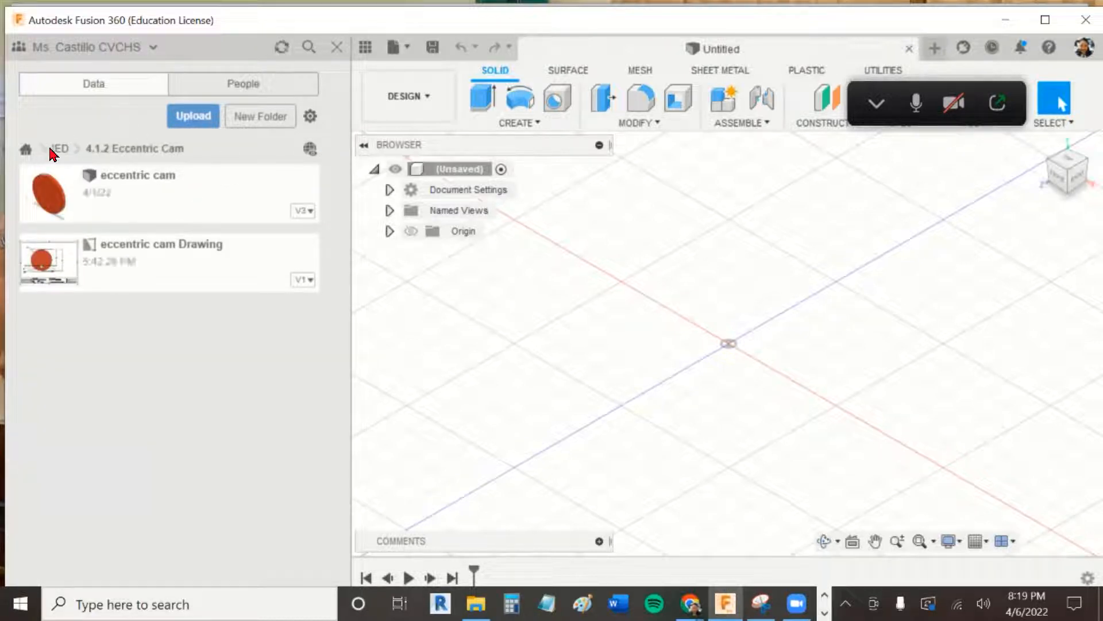
left_click(57, 149)
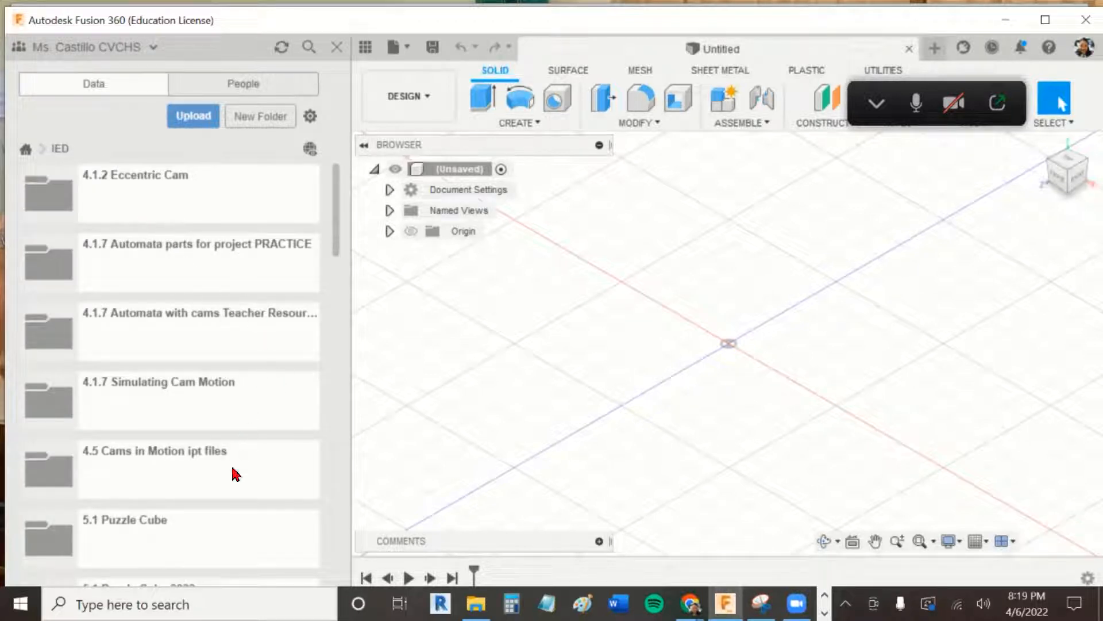
left_click(232, 407)
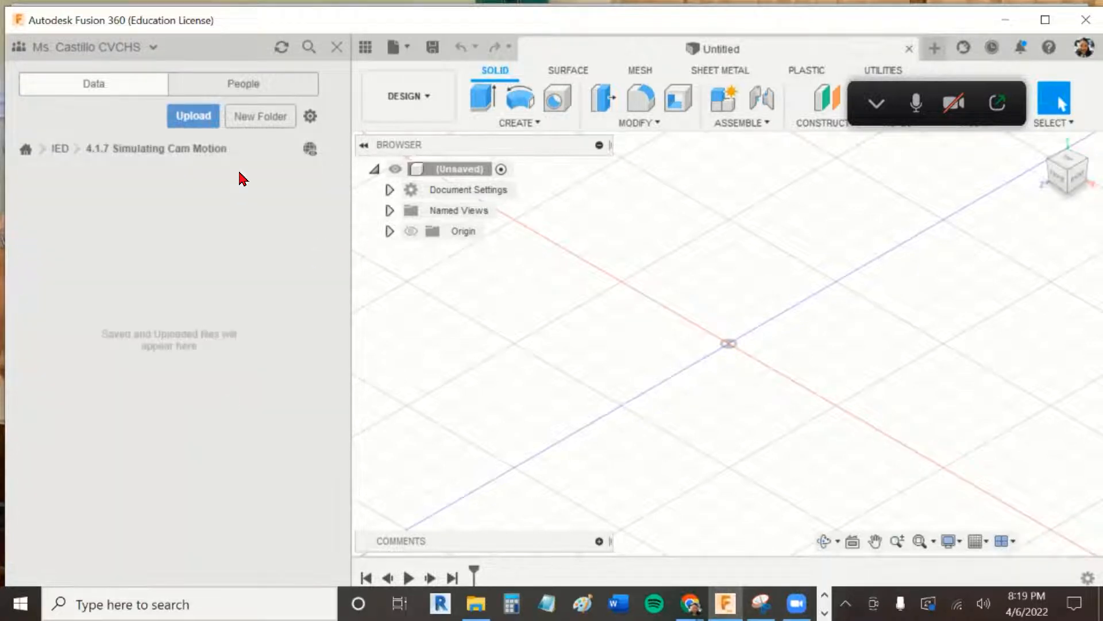
left_click(207, 120)
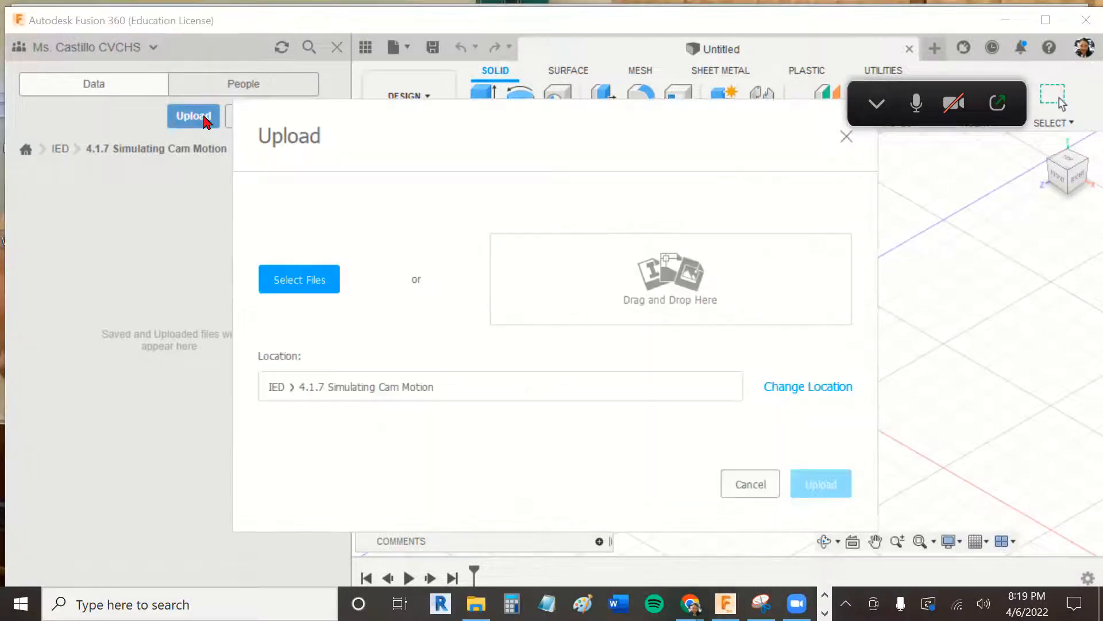
left_click(744, 486)
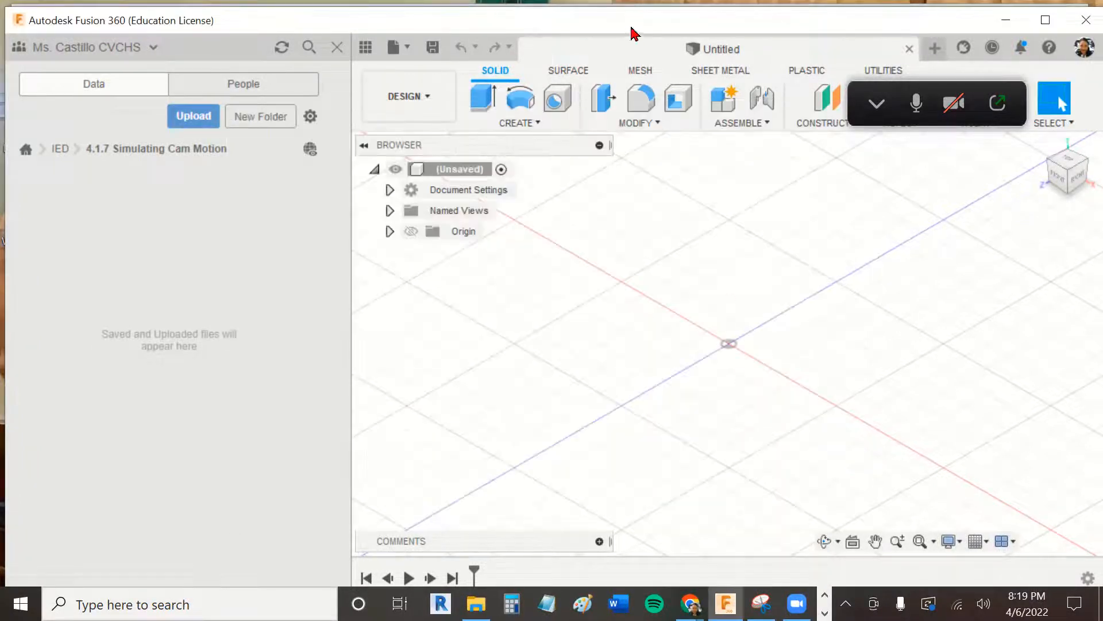
Switch to the Schoology assignment page in the browser and review the attached f3d files needed for the folder.
left_click_drag(630, 34, 657, 190)
left_click(689, 150)
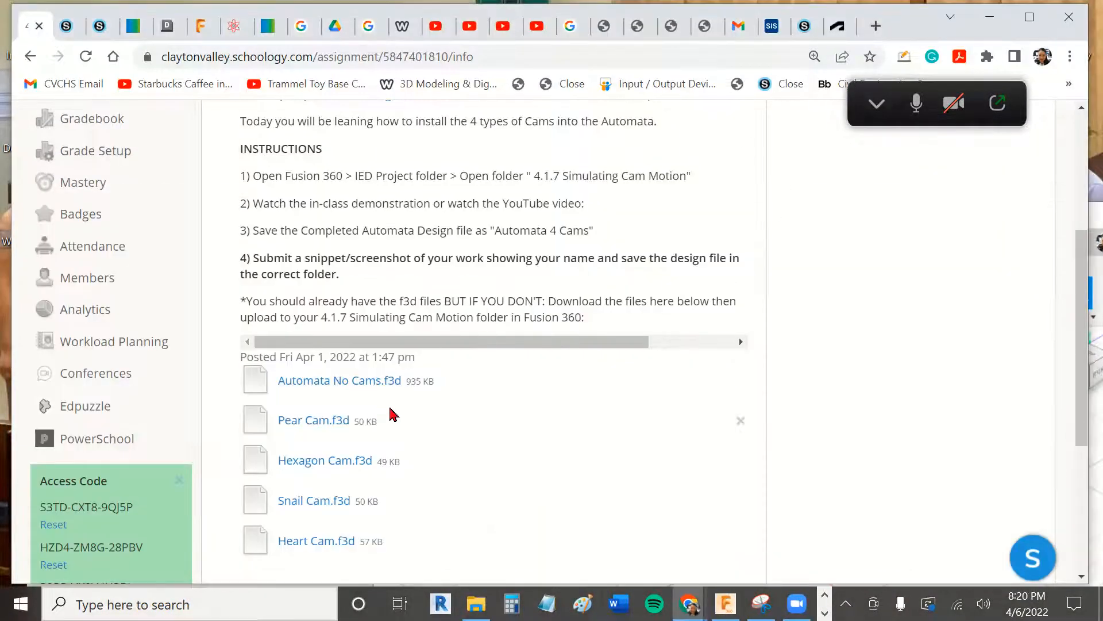
scroll(456, 428, "down", 3)
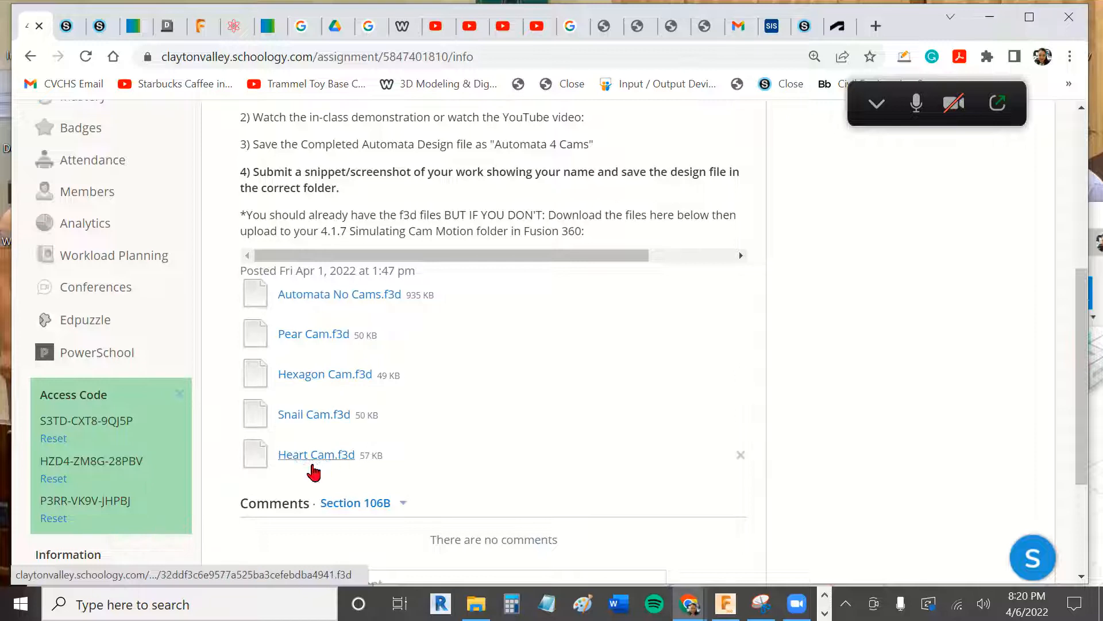
scroll(649, 407, "up", 3)
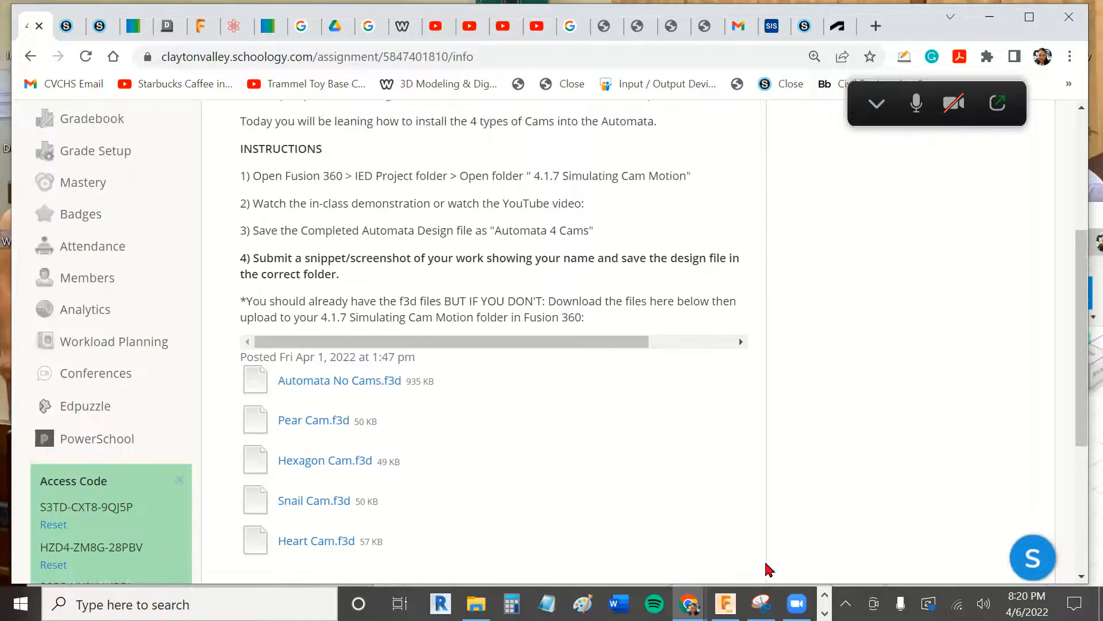
Back in Fusion 360, choose Automata No Cams, Heart Cam, Snail Cam, Hexagon Cam and Pear Cam f3d files from Downloads for uploading.
left_click(726, 603)
left_click_drag(793, 216, 795, 35)
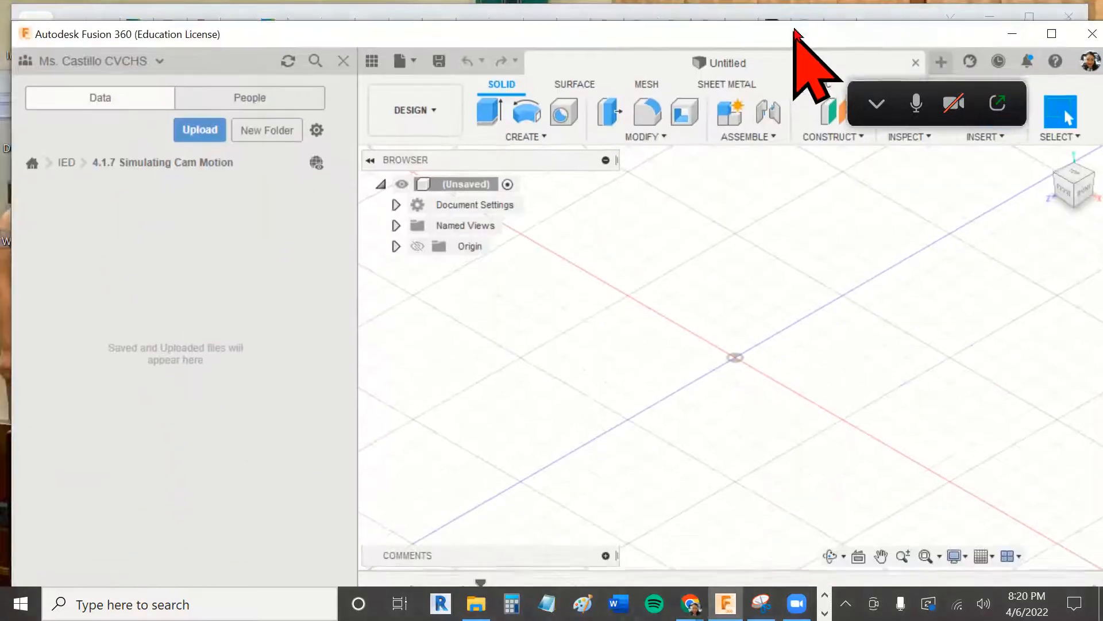
left_click(199, 125)
left_click(326, 296)
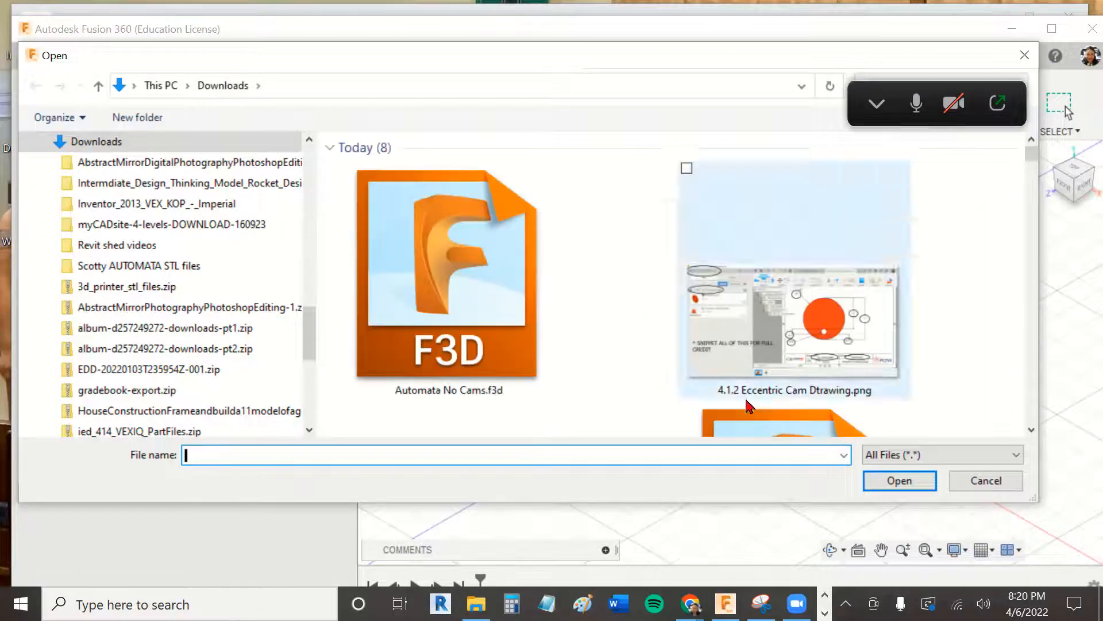
left_click(526, 328)
scroll(890, 362, "down", 3)
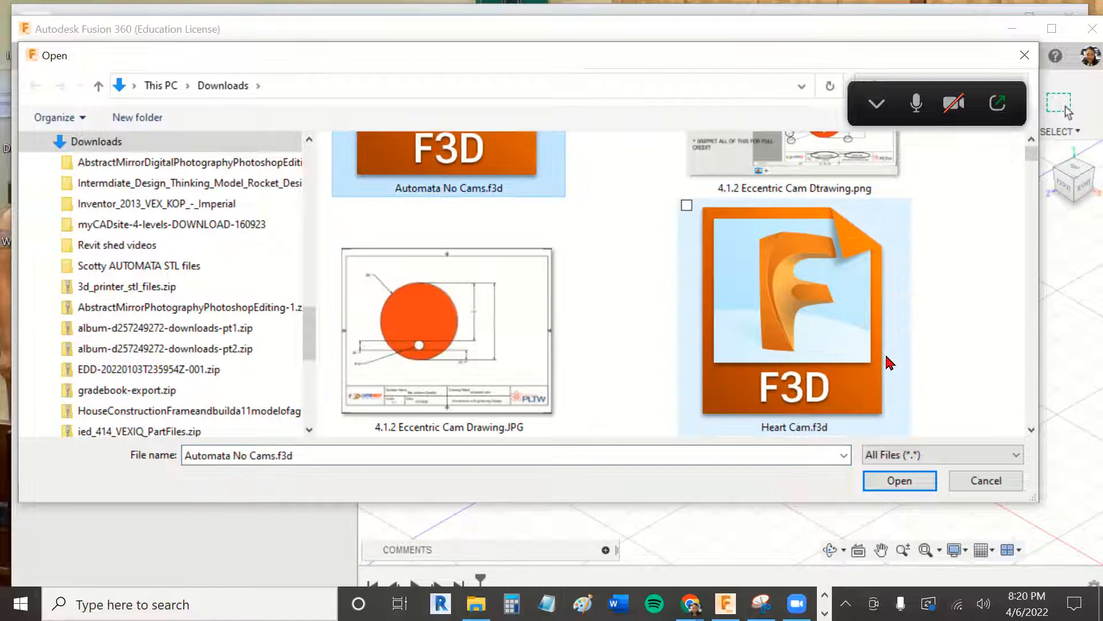
left_click(842, 384, "ctrl")
scroll(1033, 421, "down", 5)
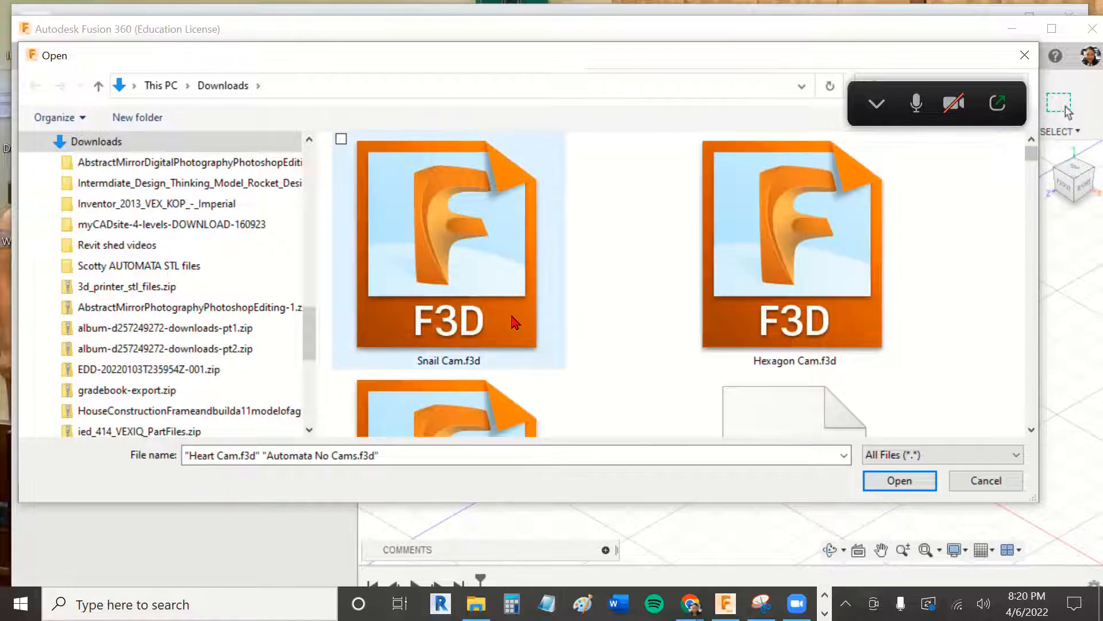
left_click(512, 316, "ctrl")
left_click(739, 320, "ctrl")
scroll(653, 374, "up", 3)
left_click(488, 322, "ctrl")
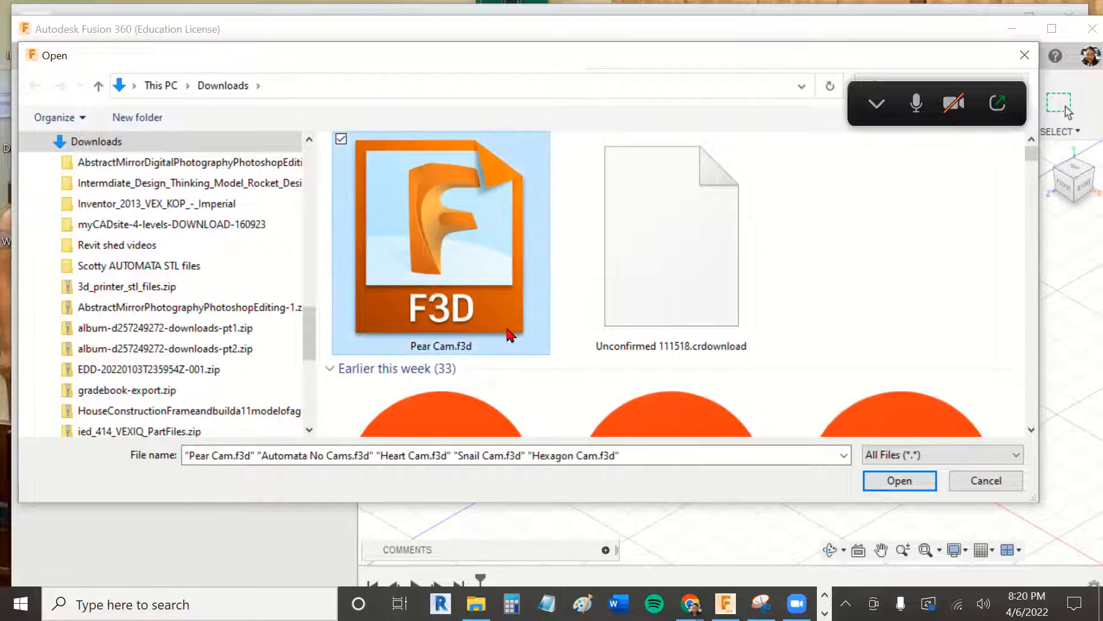
left_click(899, 481)
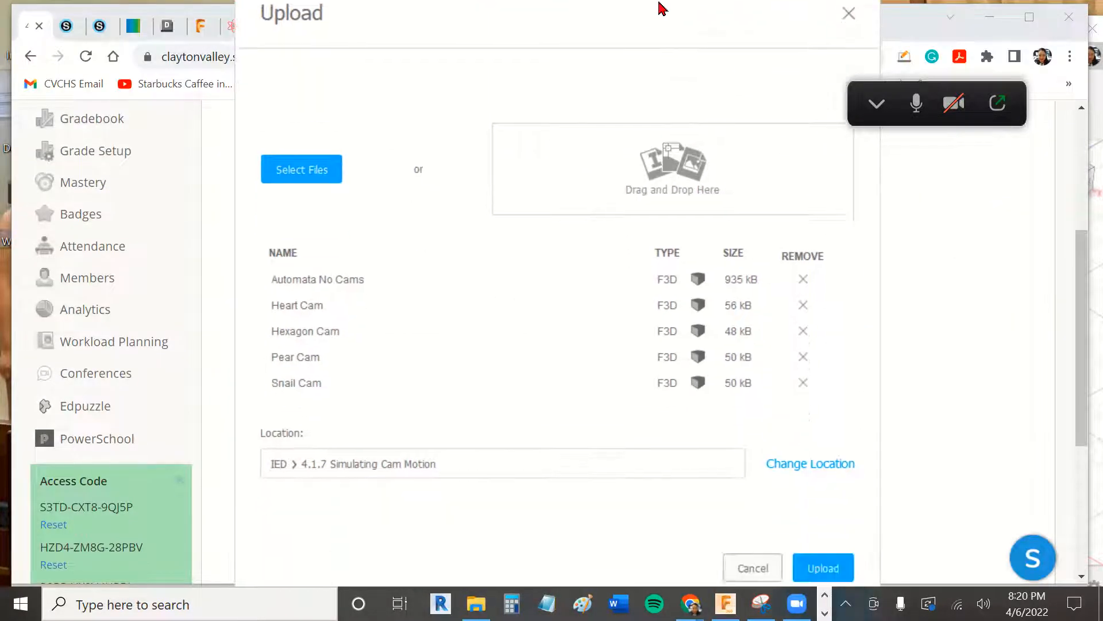
Upload the five chosen files to the 4.1.7 Simulating Cam Motion folder, dismiss the job status and refresh the folder.
left_click(843, 543)
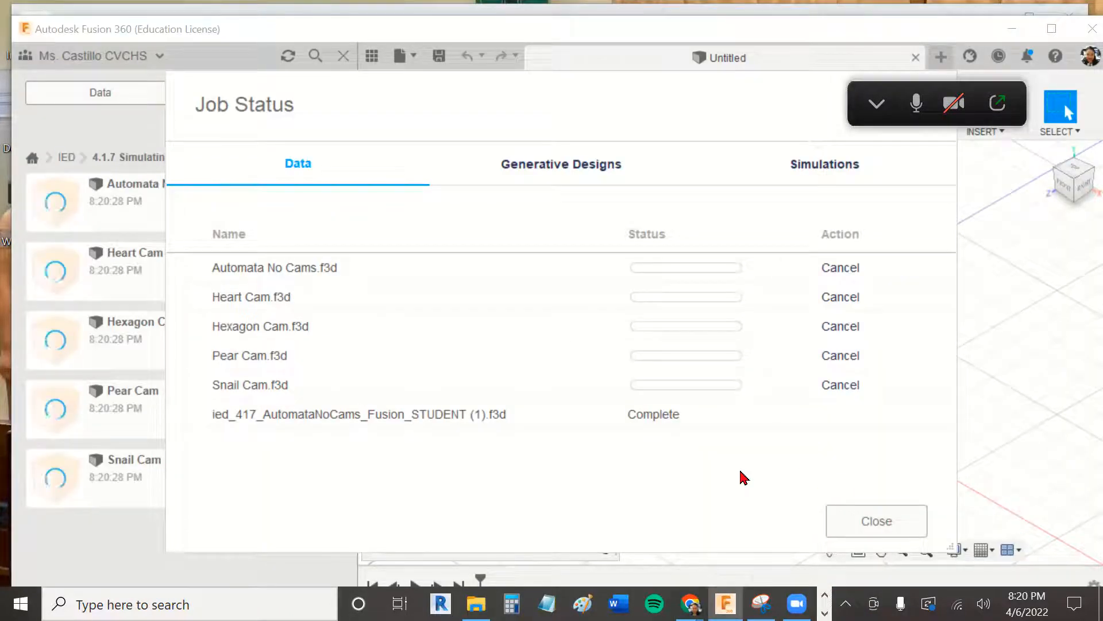
left_click_drag(652, 116, 750, 102)
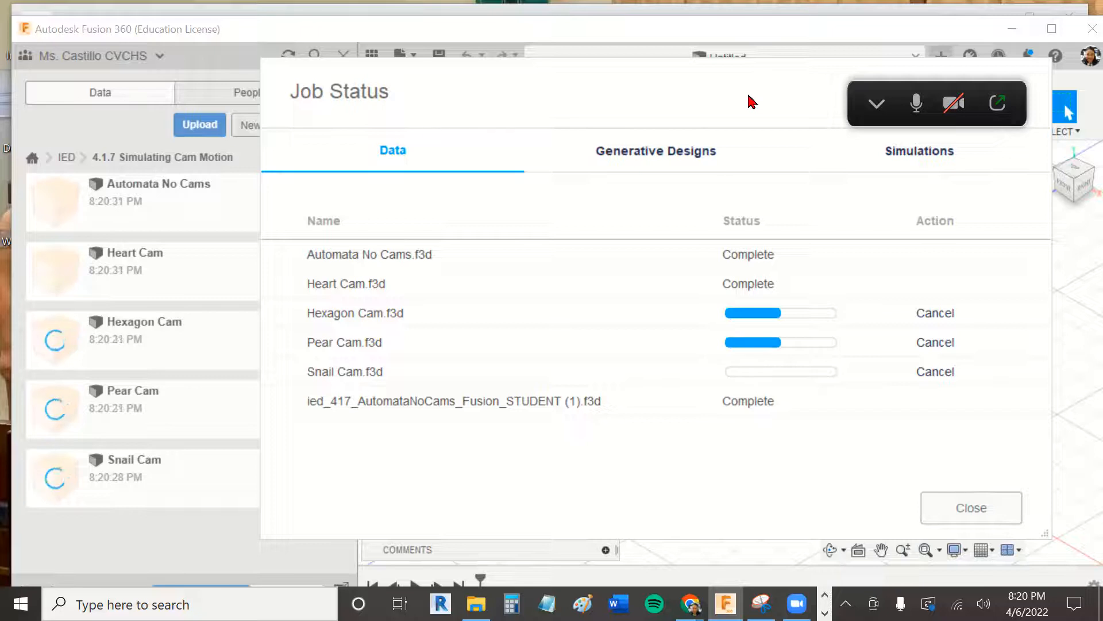
left_click(954, 512)
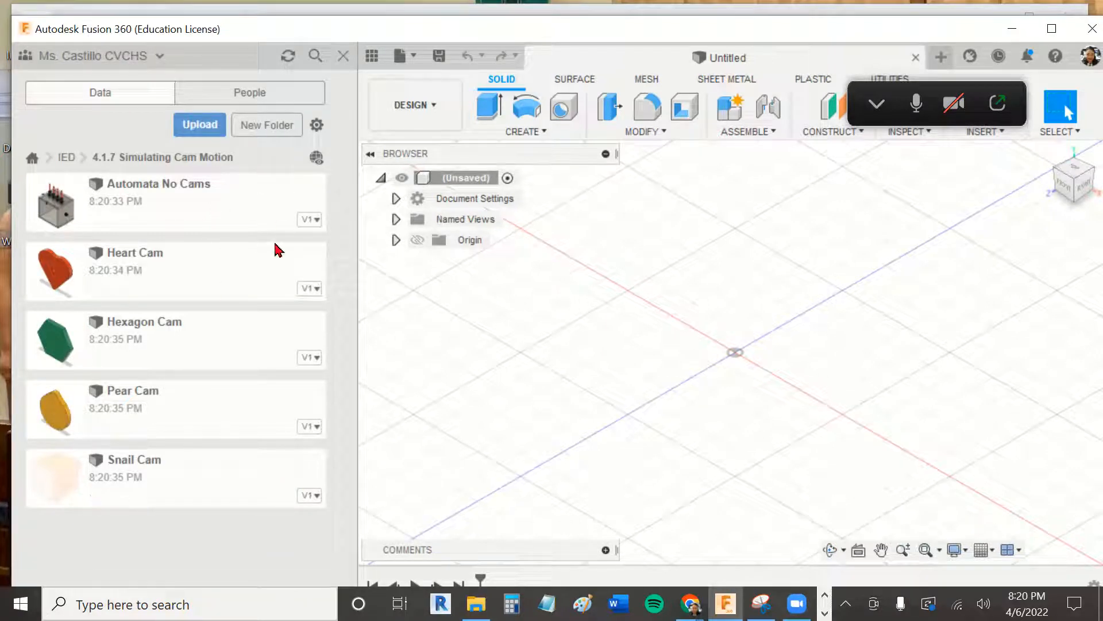
left_click(288, 56)
Maximize the Fusion 360 window and open the Automata No Cams design.
left_click(876, 103)
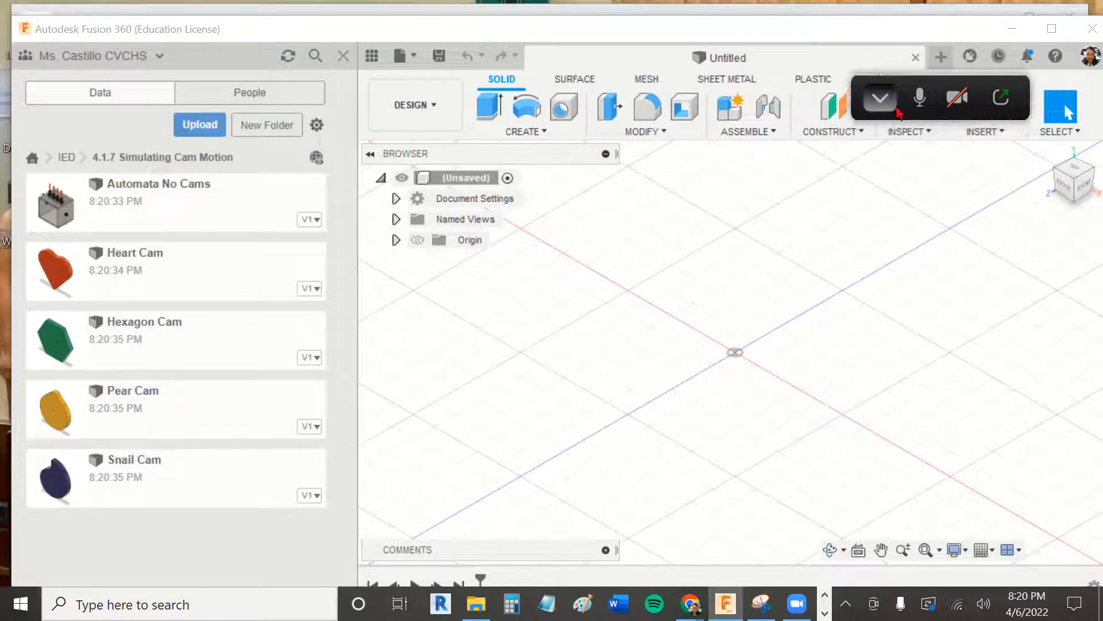
left_click(787, 51)
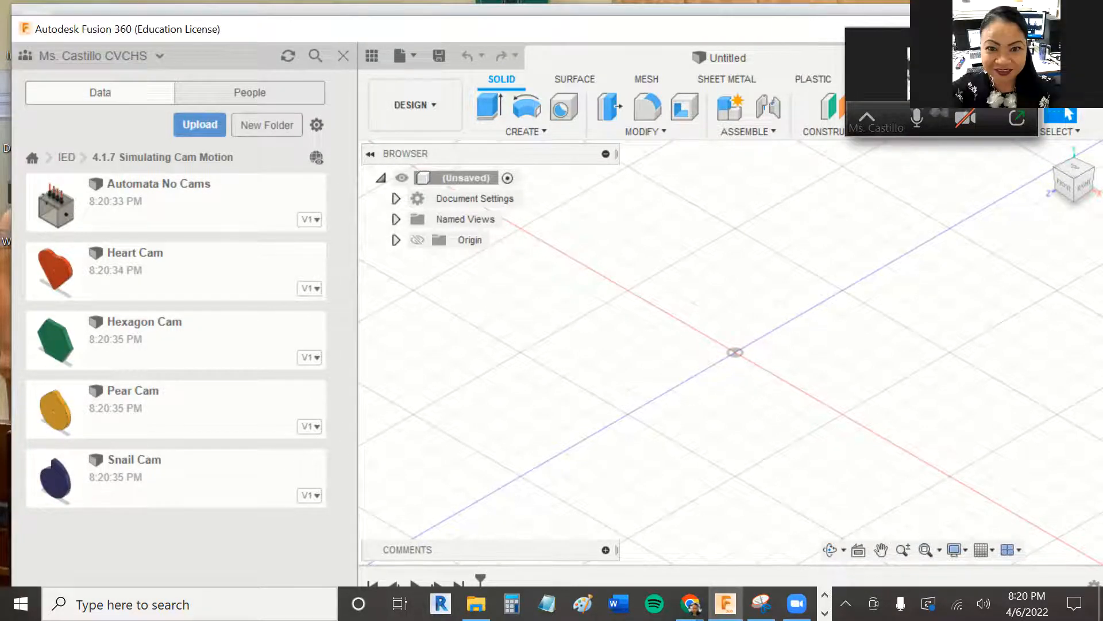
key("super+Up")
double_click(177, 188)
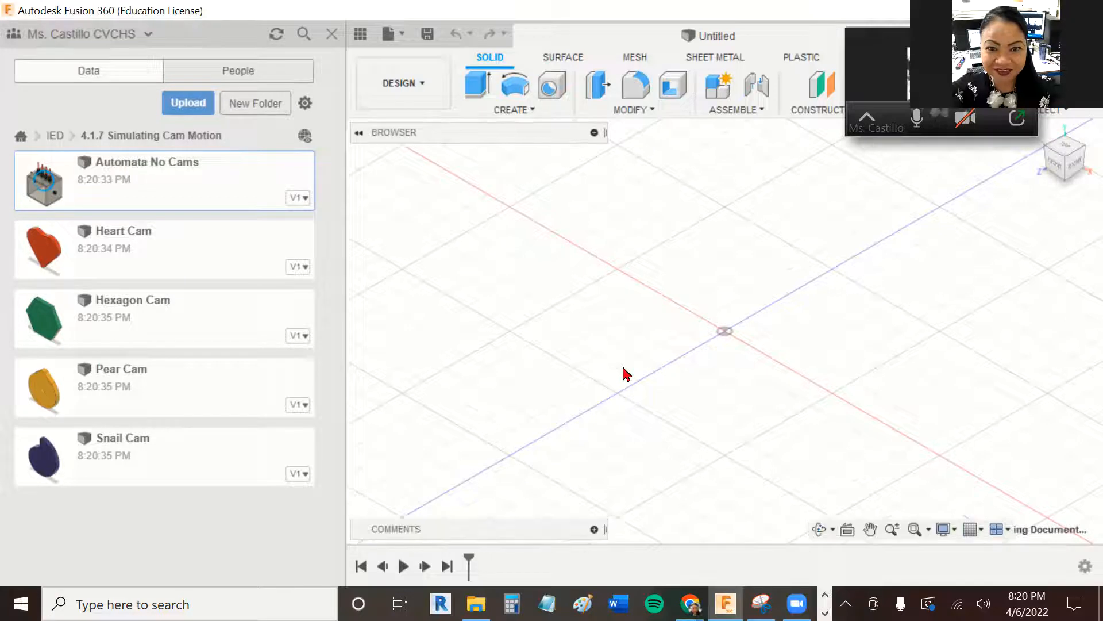
Save a copy of the design as "Automata With Cams" in the 4.1.7 Simulating Cam Motion folder.
left_click(402, 34)
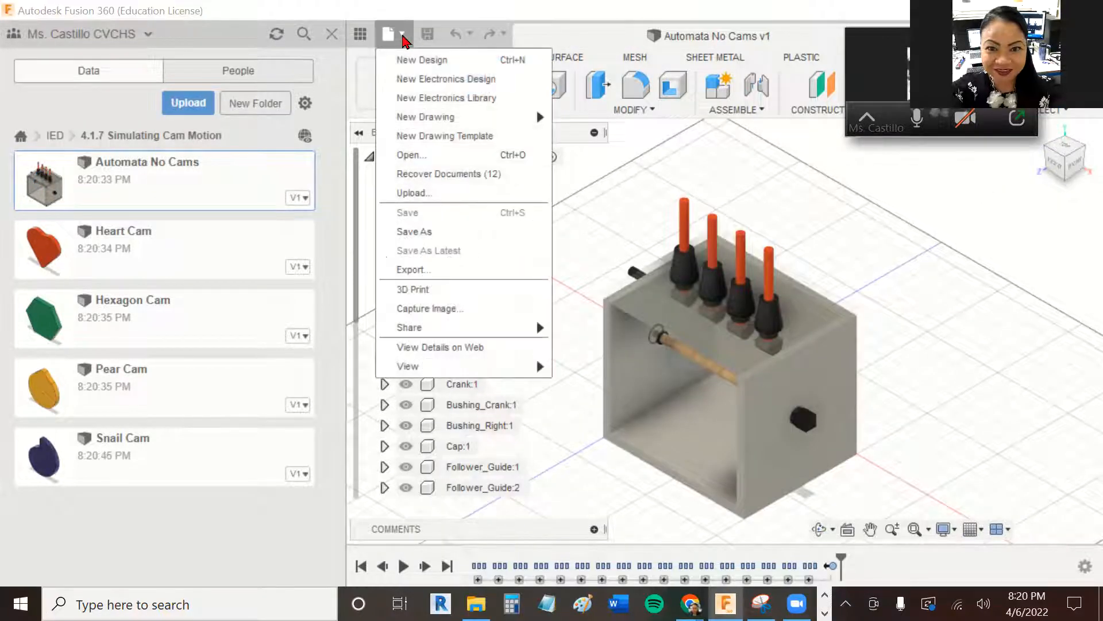
left_click(447, 232)
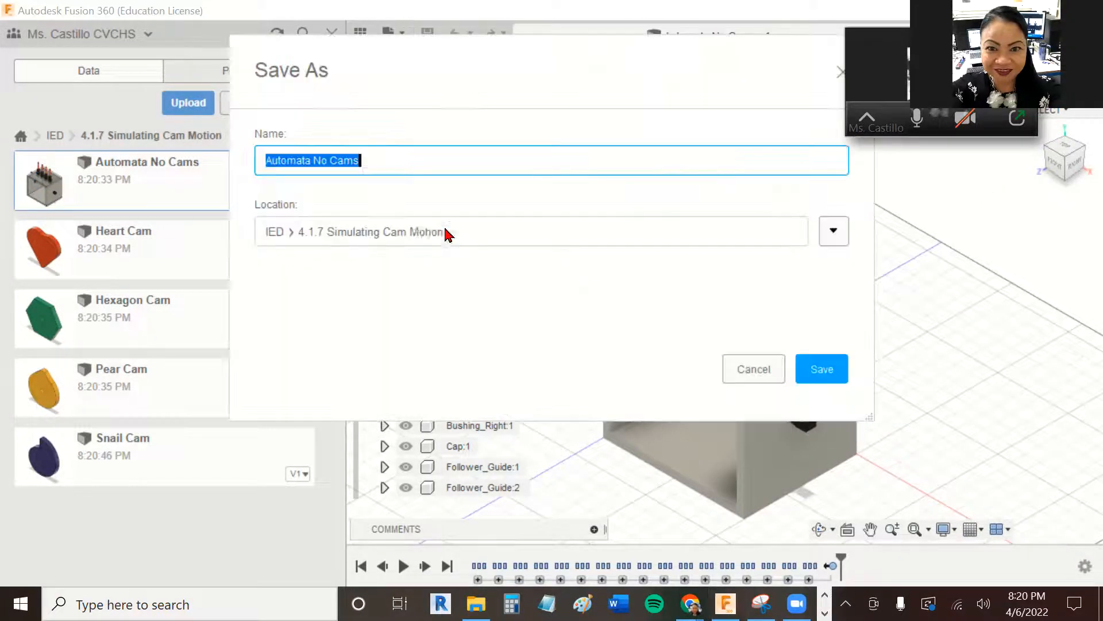
left_click(323, 160)
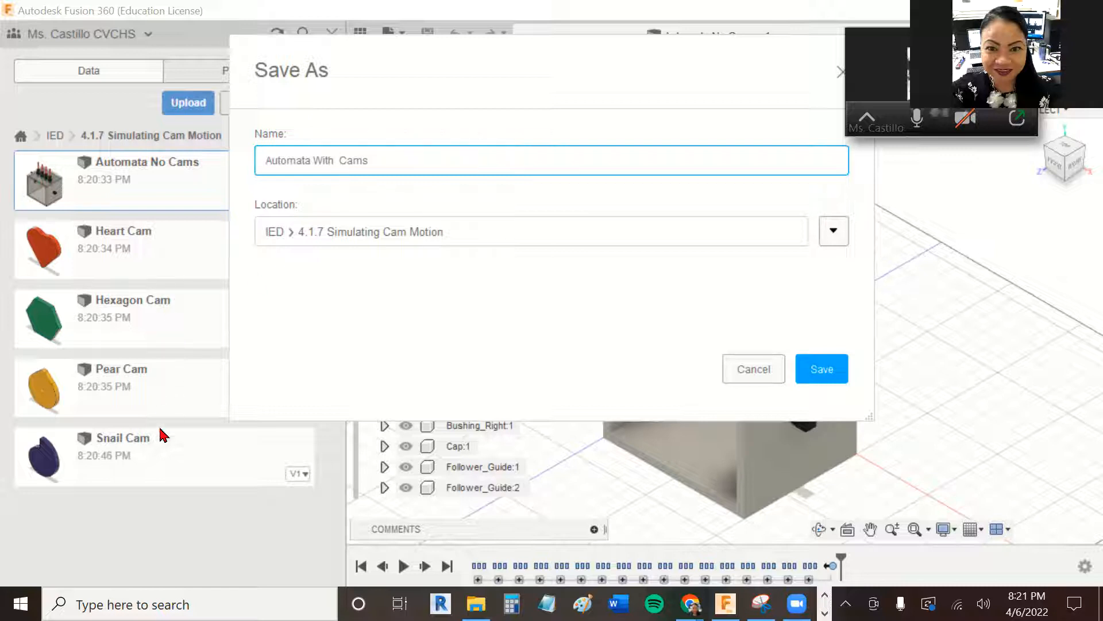
left_click(820, 369)
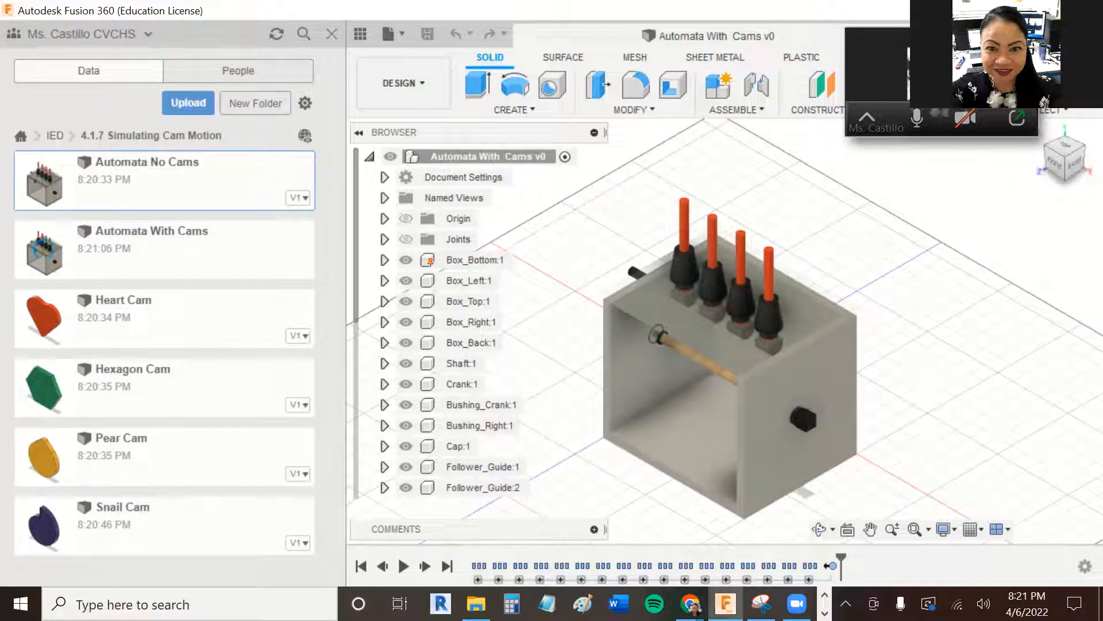
left_click(867, 120)
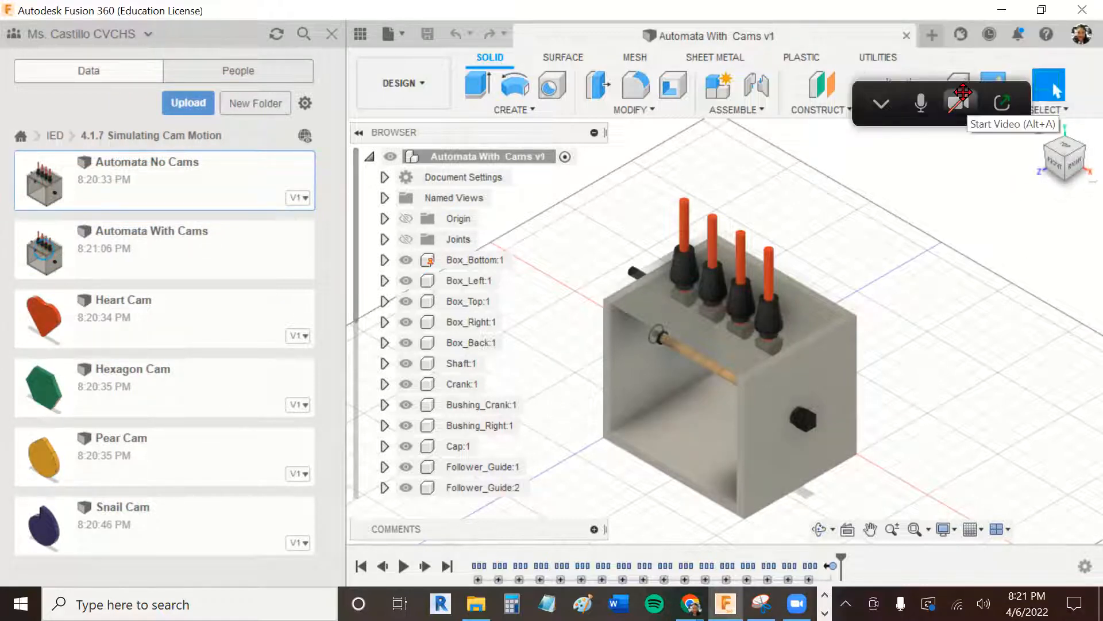
left_click(959, 103)
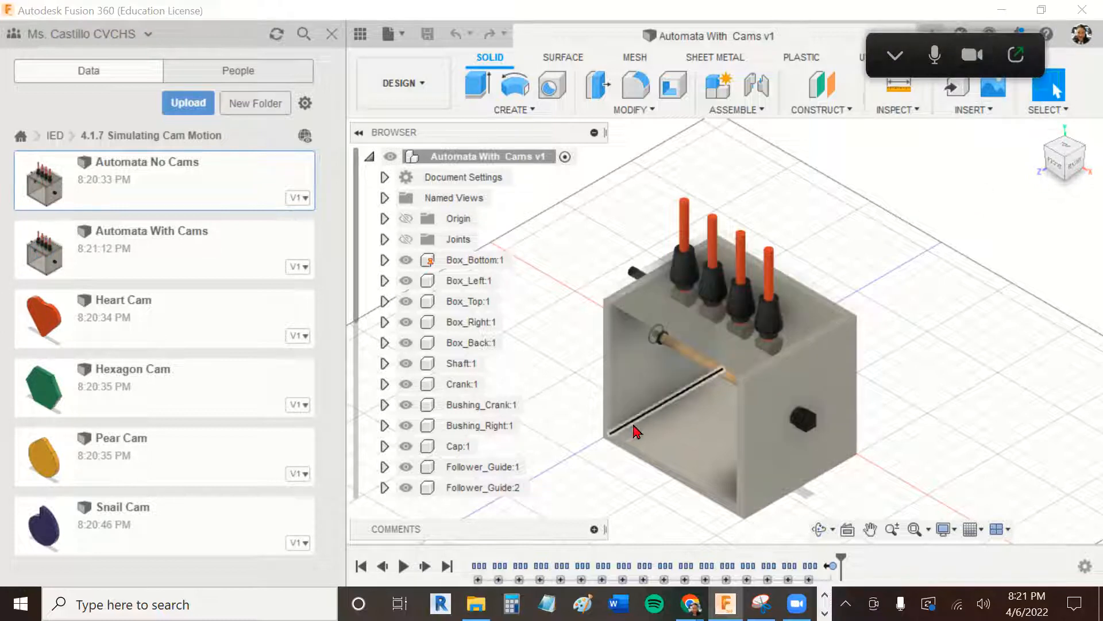
scroll(357, 333, "down", 1)
scroll(358, 333, "down", 4)
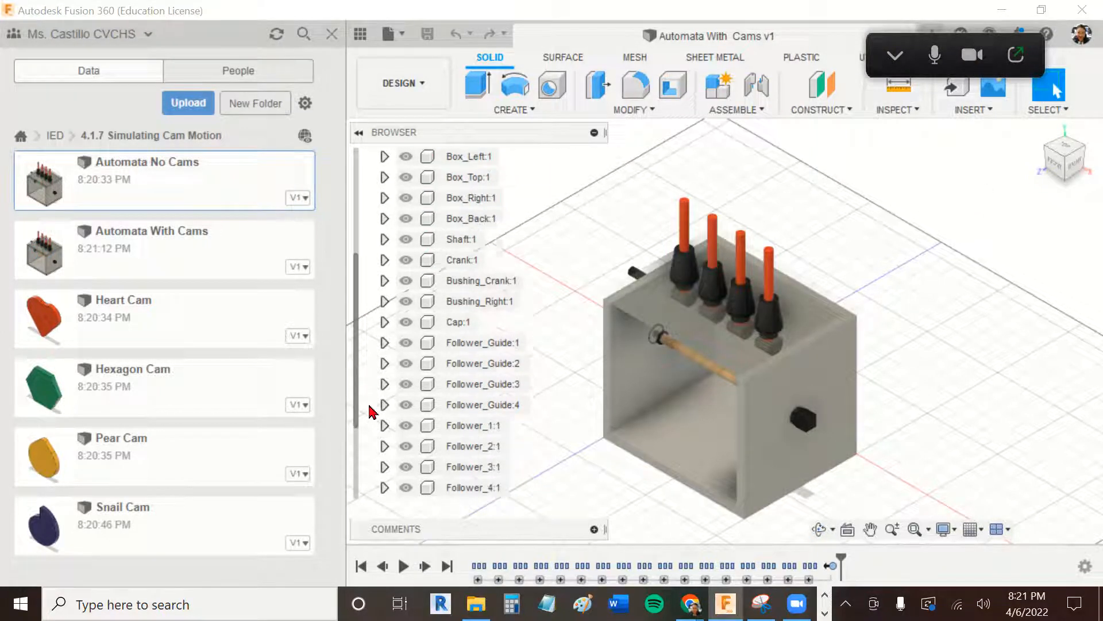
scroll(371, 437, "up", 3)
scroll(358, 336, "up", 2)
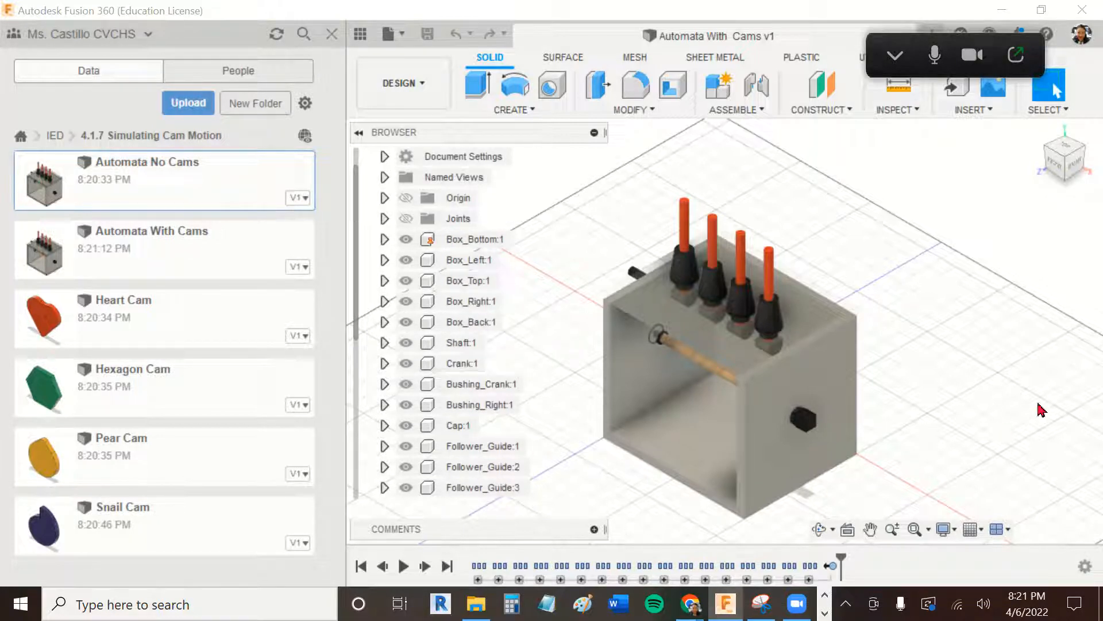
Turn the automata to the isometric view showing the crank side and set it as the Home view with Fit to View.
left_click(1048, 151)
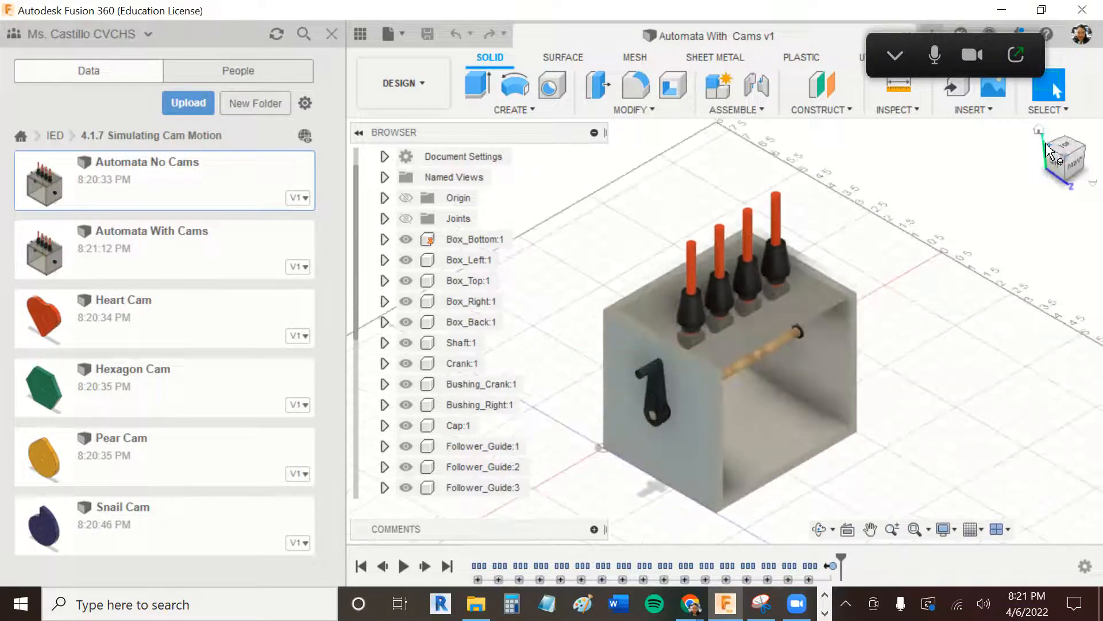
left_click(1091, 183)
mouse_move(1071, 265)
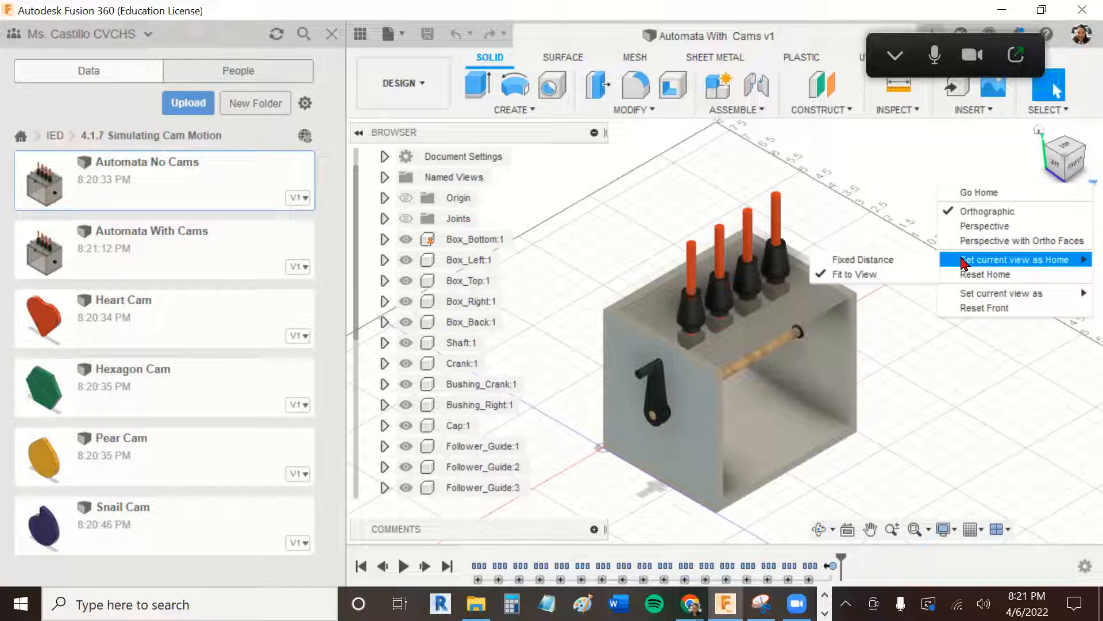
left_click(912, 281)
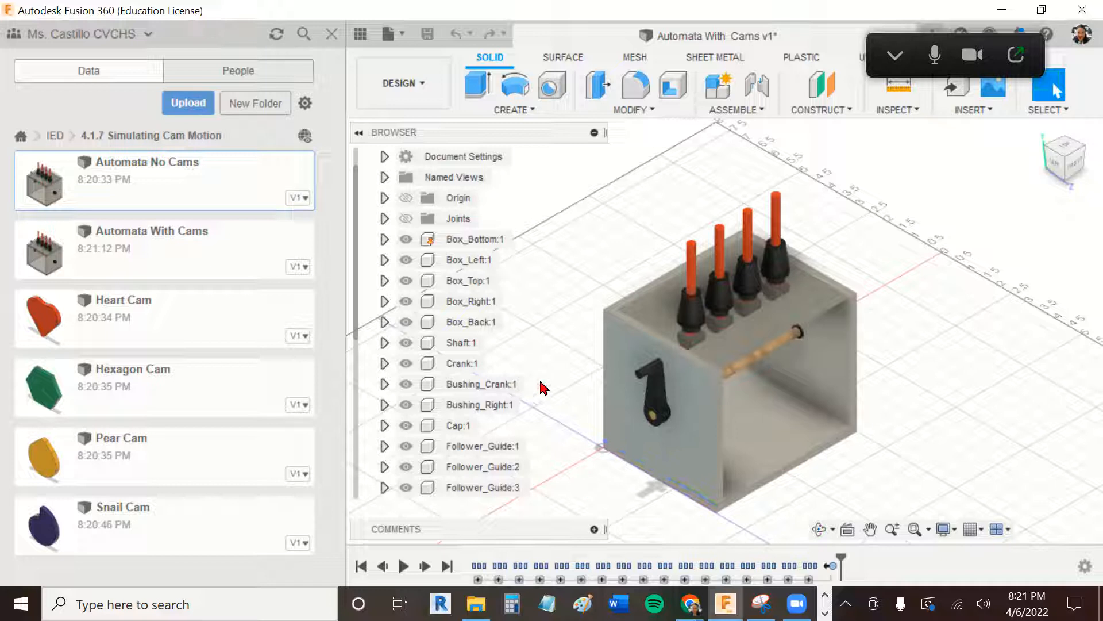
Examine where the five box panels, shaft, crank, two bushings and cap sit in the automata by highlighting each component.
left_click(490, 244)
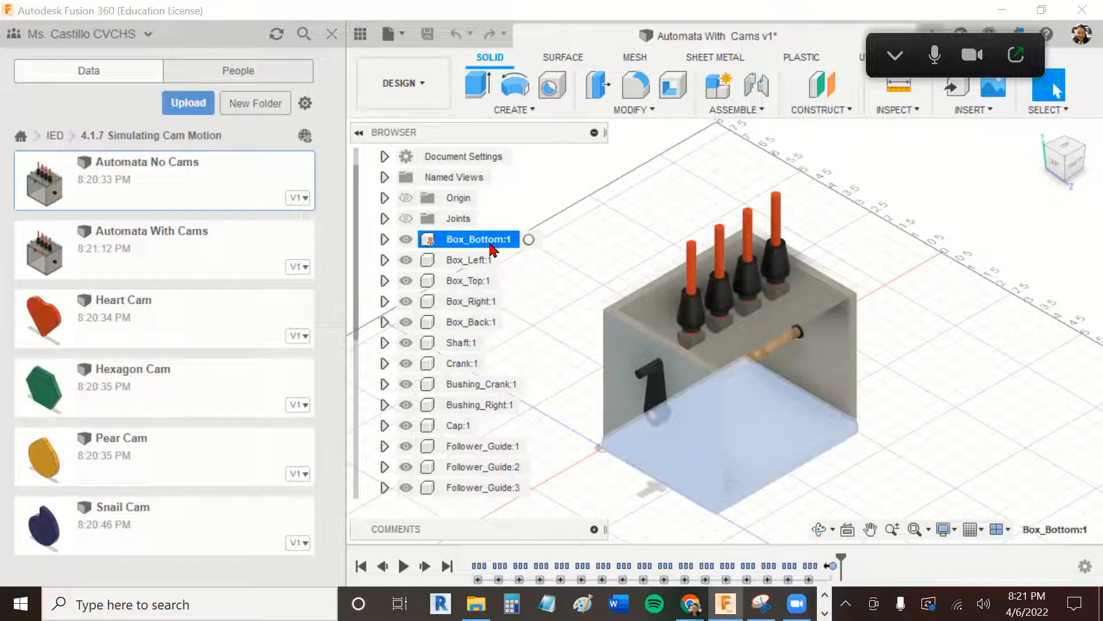
left_click(480, 260)
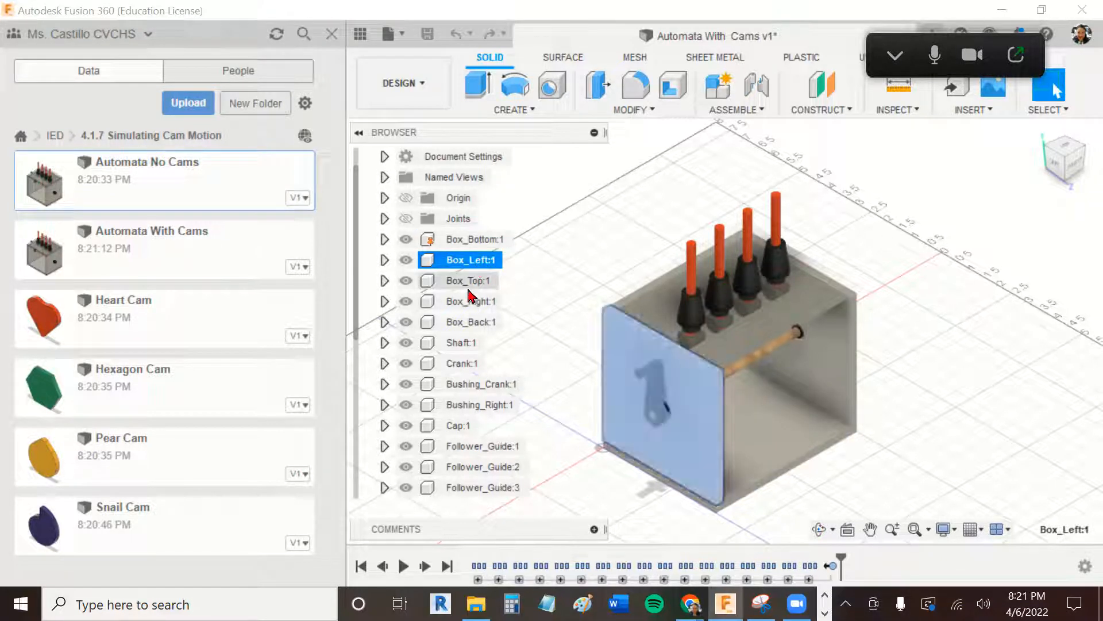
left_click(468, 284)
left_click(475, 304)
left_click(473, 323)
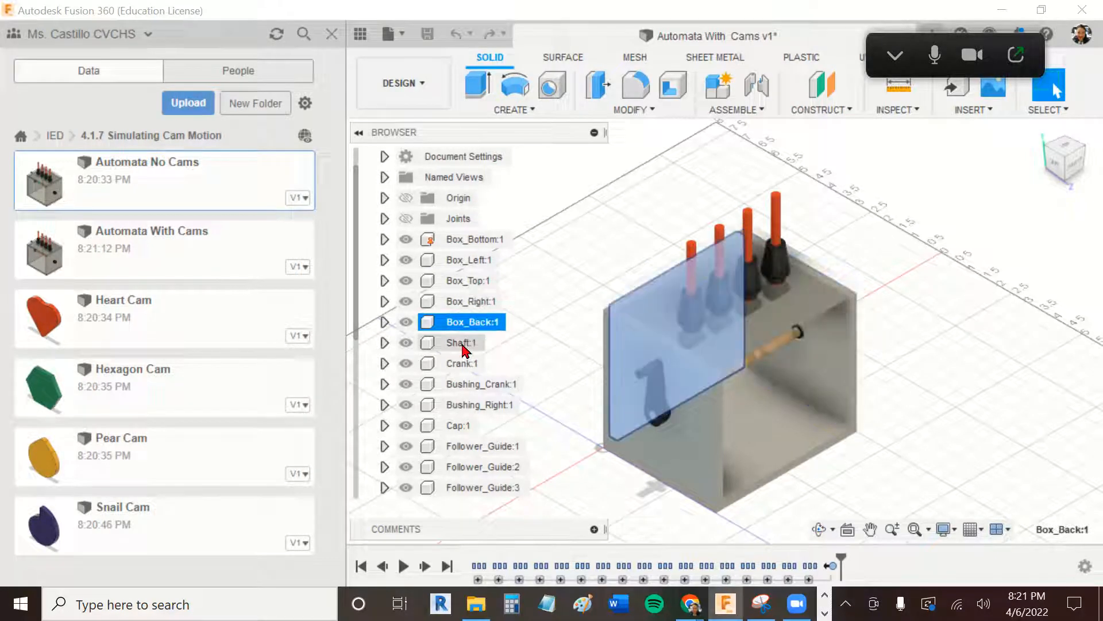
left_click(463, 342)
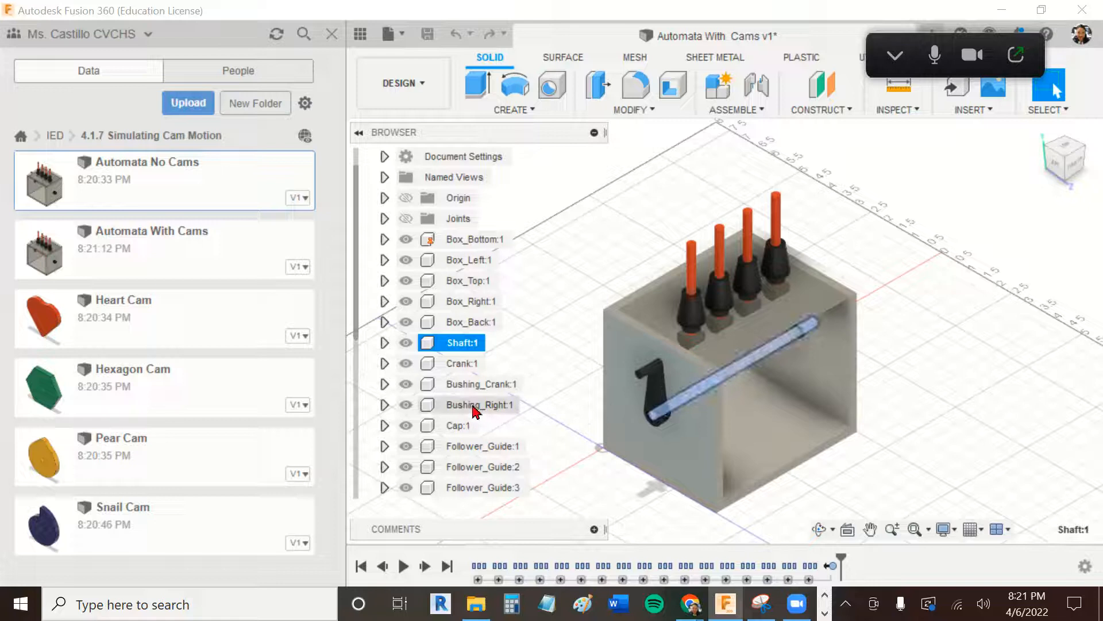
left_click(460, 363)
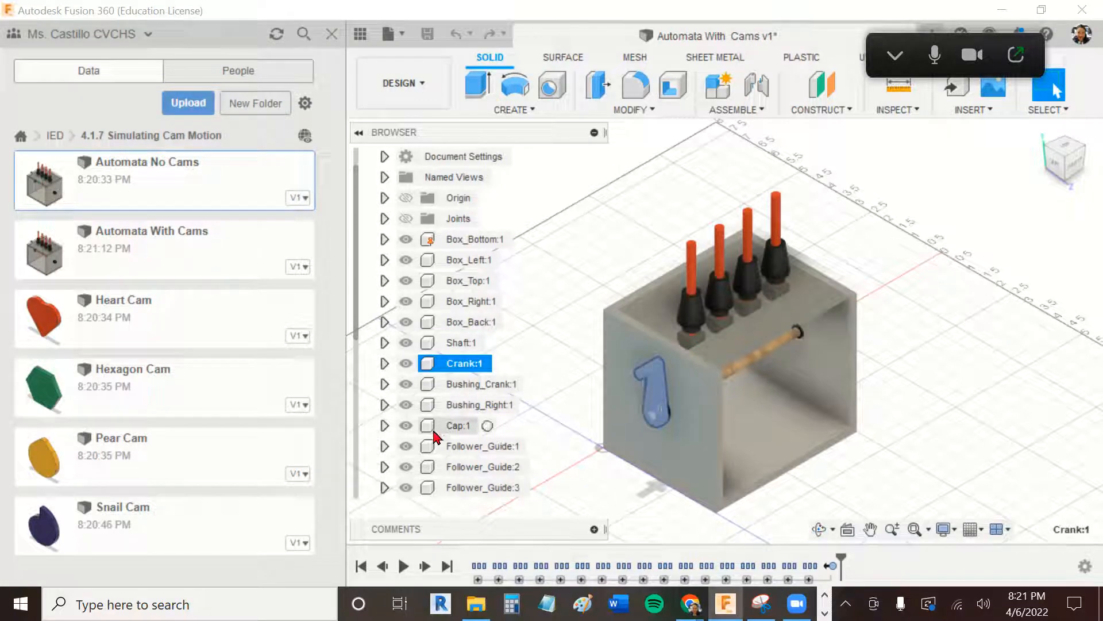
left_click(489, 385)
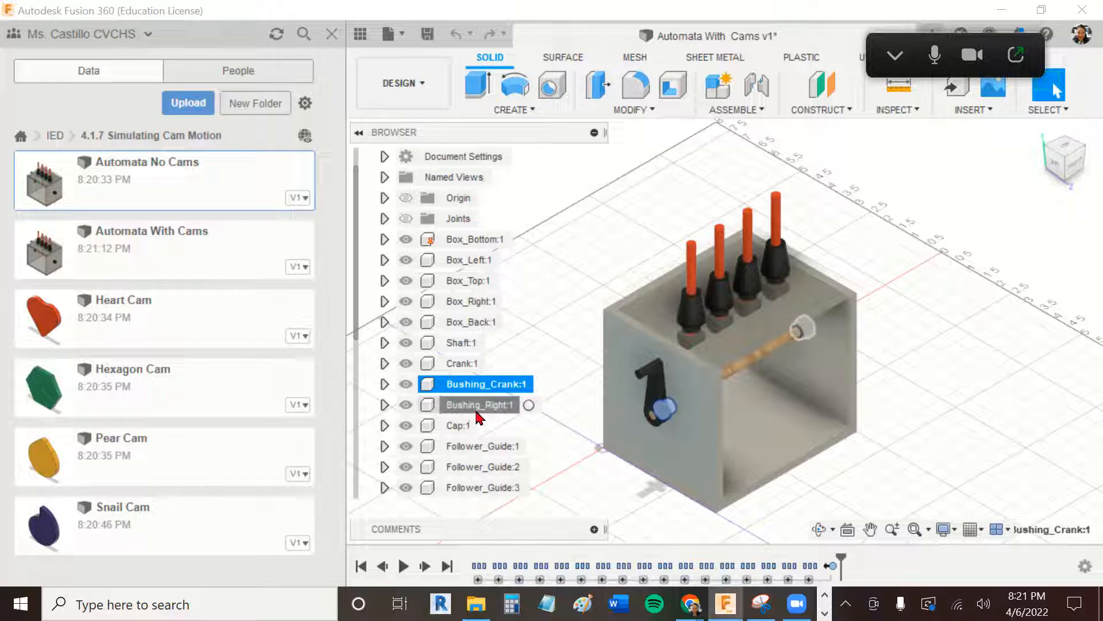
left_click(505, 406)
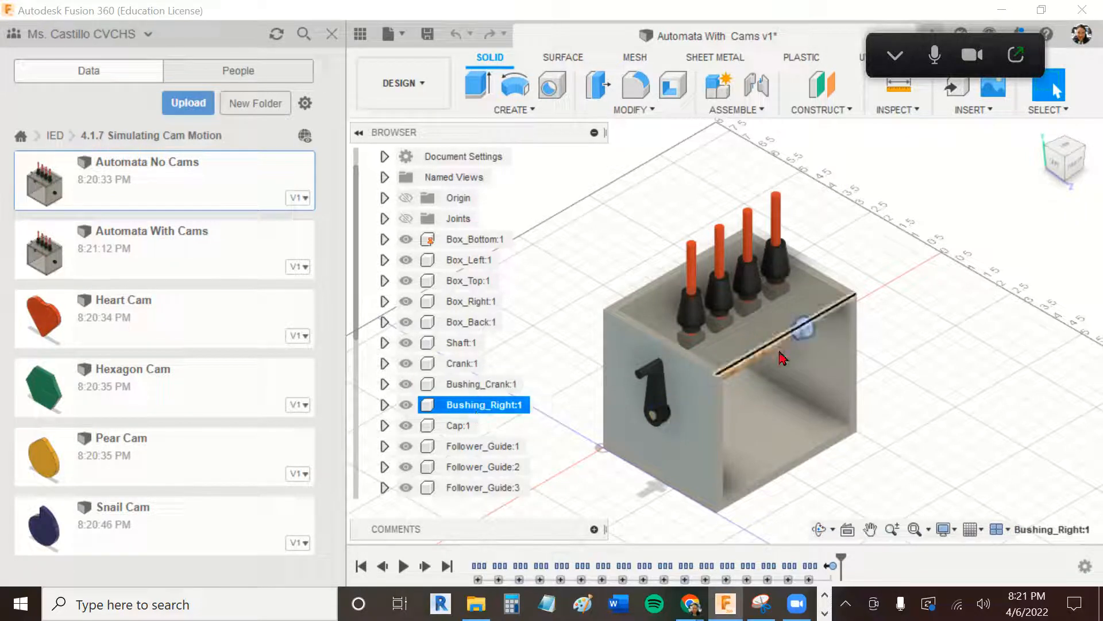
left_click(817, 324)
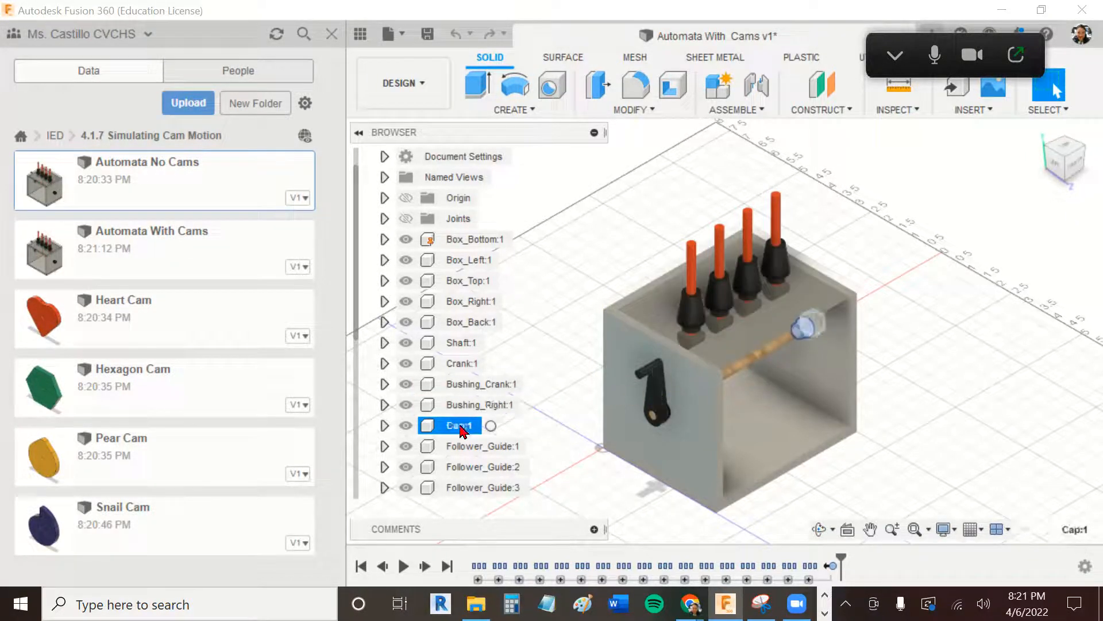
Examine the positions of the four follower guides and four followers by highlighting each component in the assembly.
left_click(500, 446)
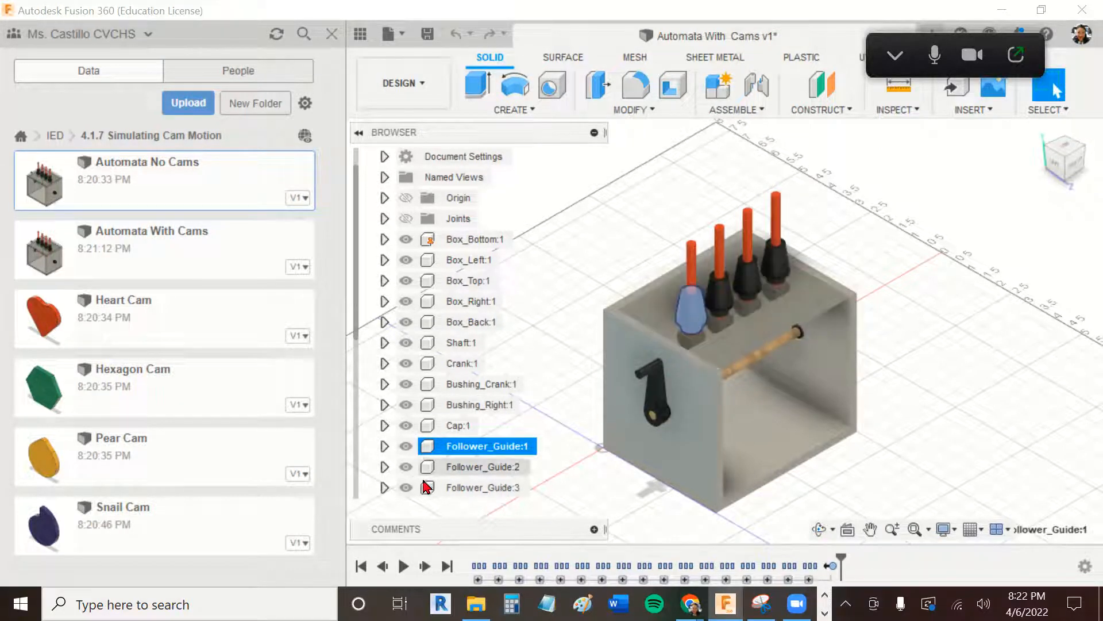
left_click_drag(355, 338, 368, 402)
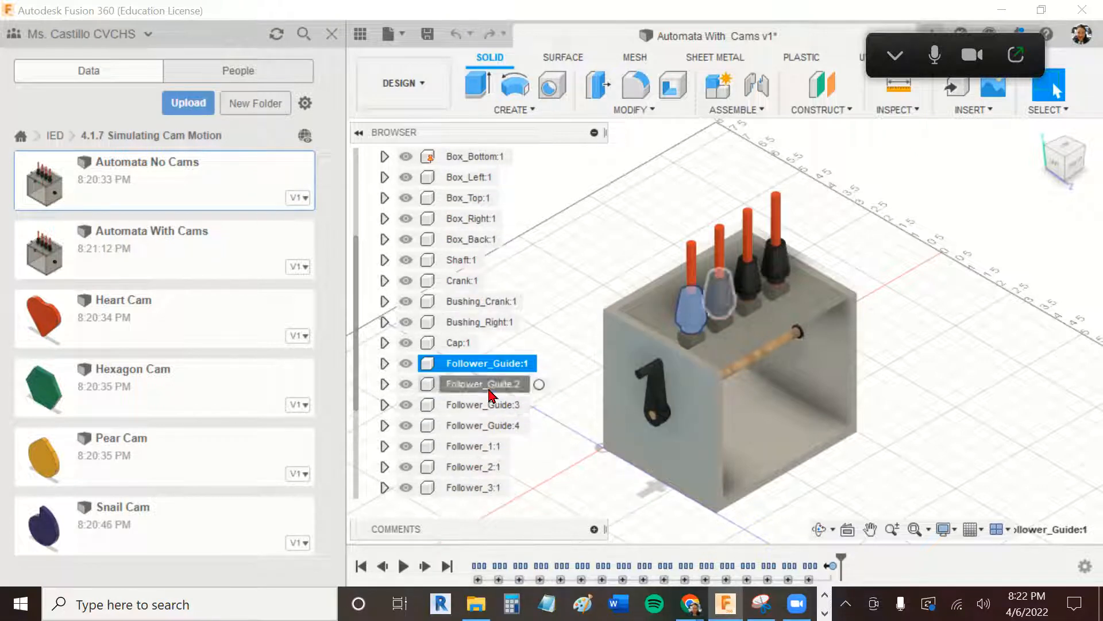
left_click(506, 384)
left_click(484, 407)
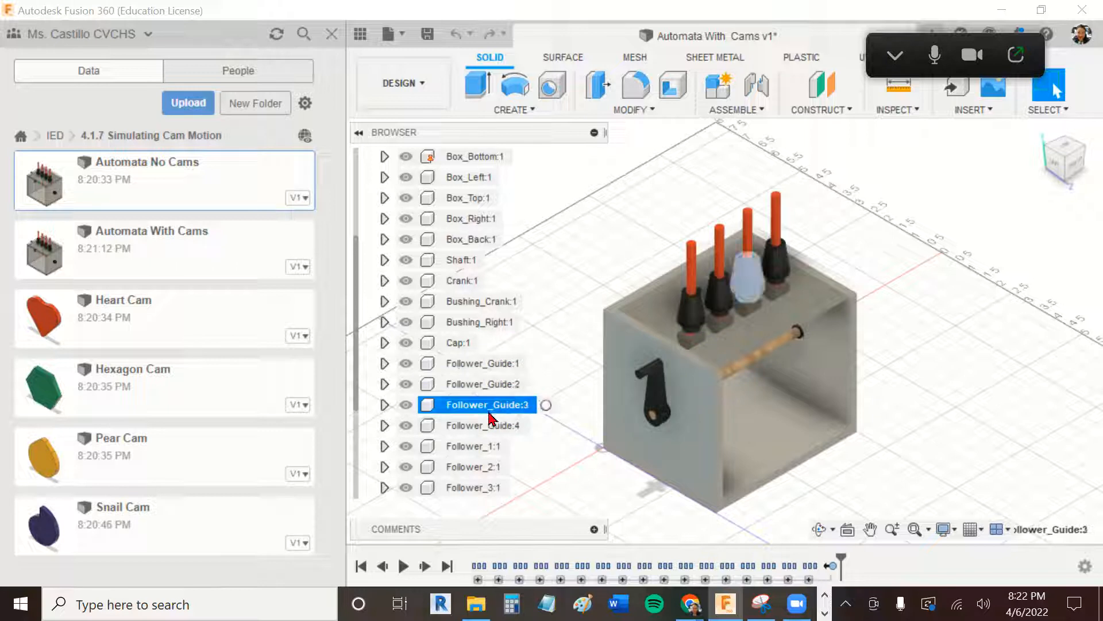
left_click(493, 426)
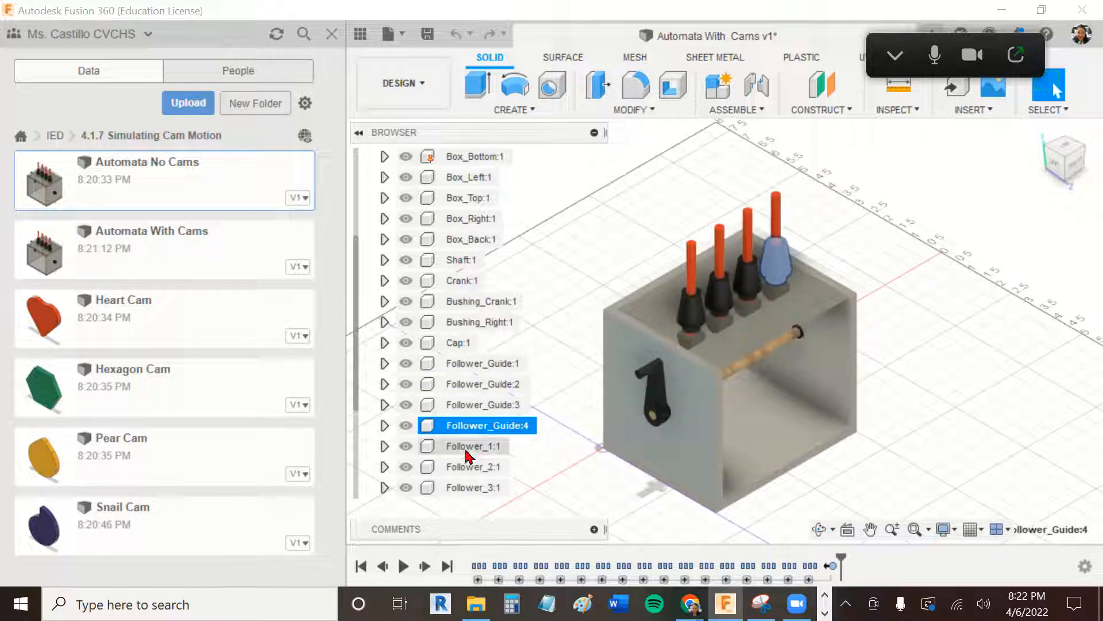
left_click(488, 447)
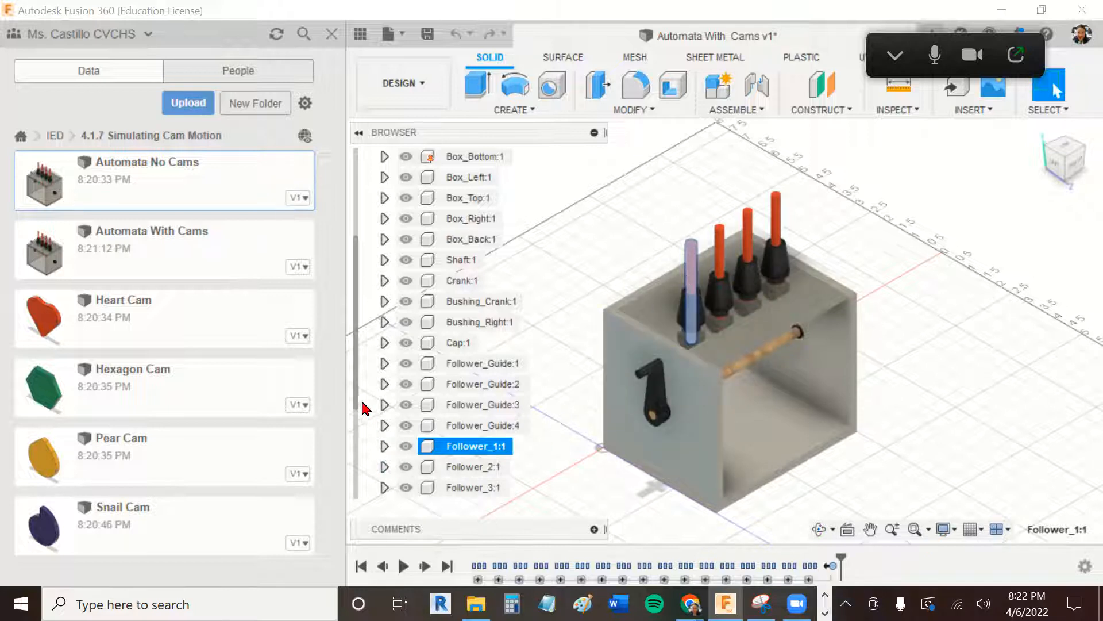
scroll(368, 409, "down", 3)
left_click(475, 405)
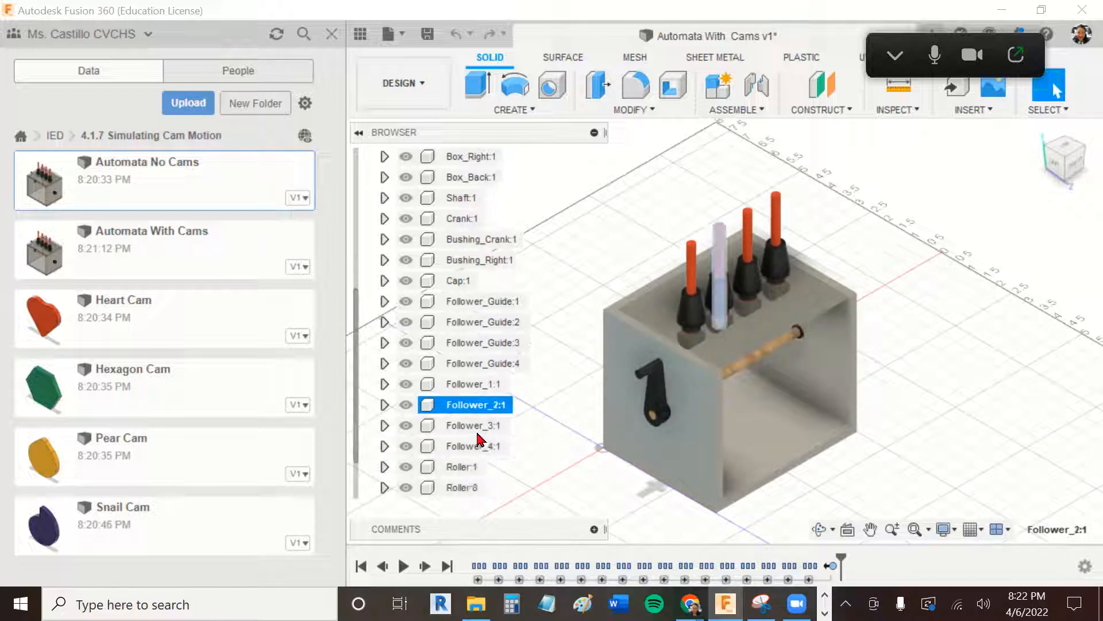
left_click(480, 428)
left_click(486, 446)
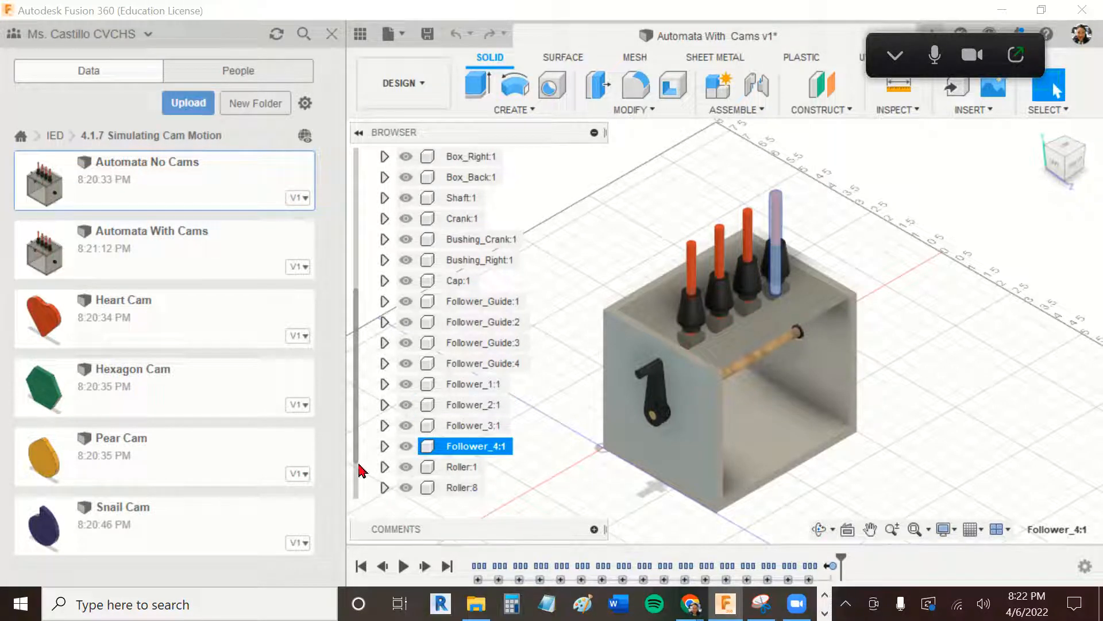
Examine the four rollers beneath the followers by highlighting each one in the assembly.
left_click_drag(355, 457, 361, 503)
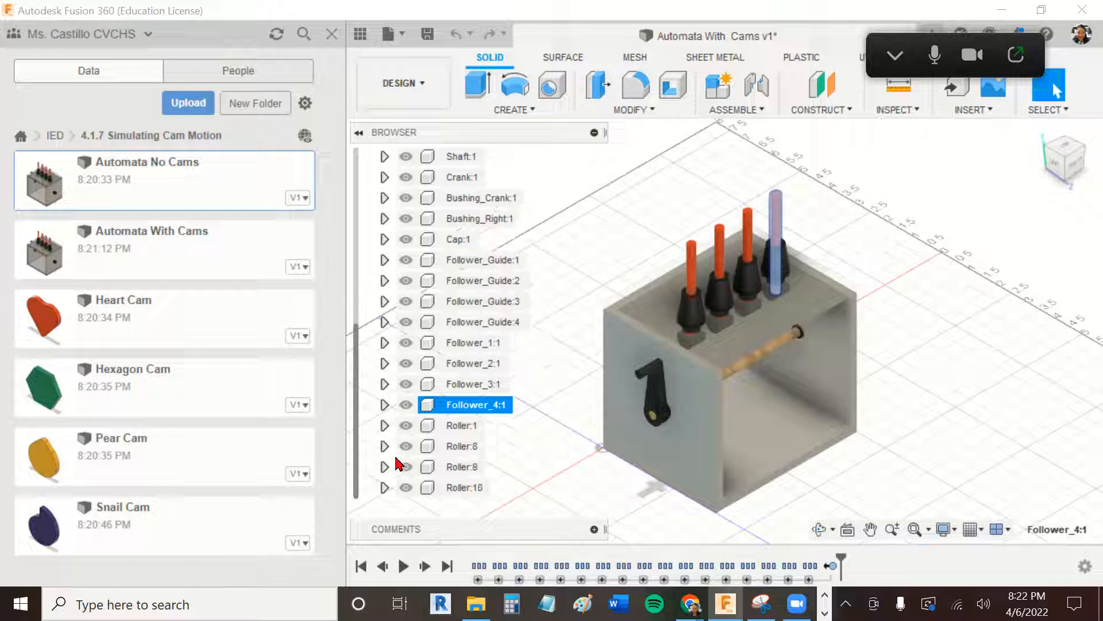
left_click(463, 425)
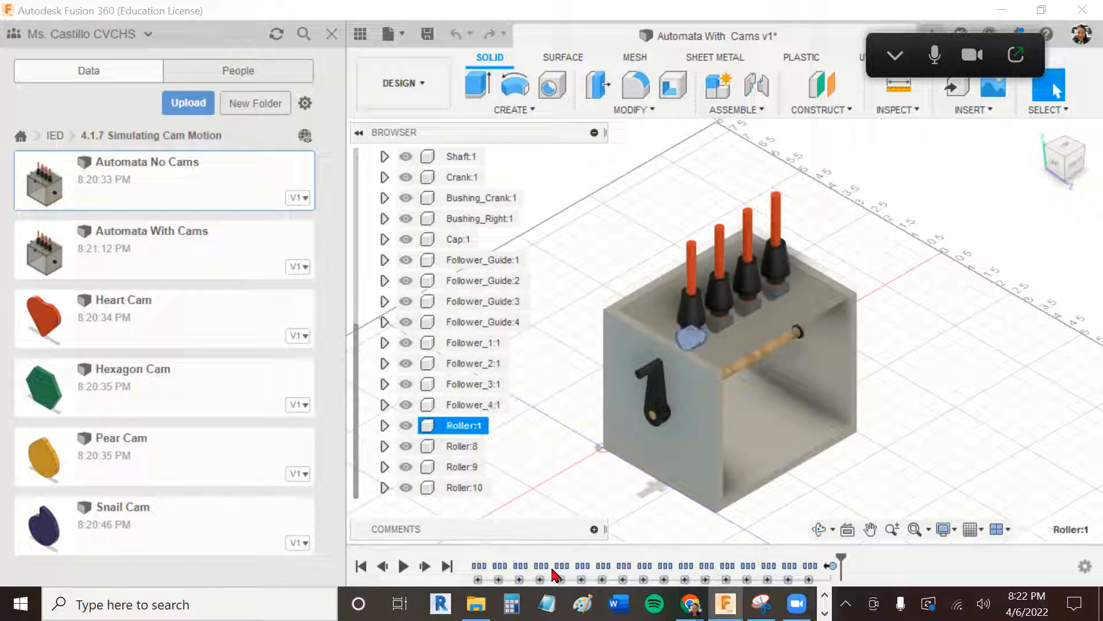
left_click(462, 446)
left_click(464, 467)
left_click(464, 487)
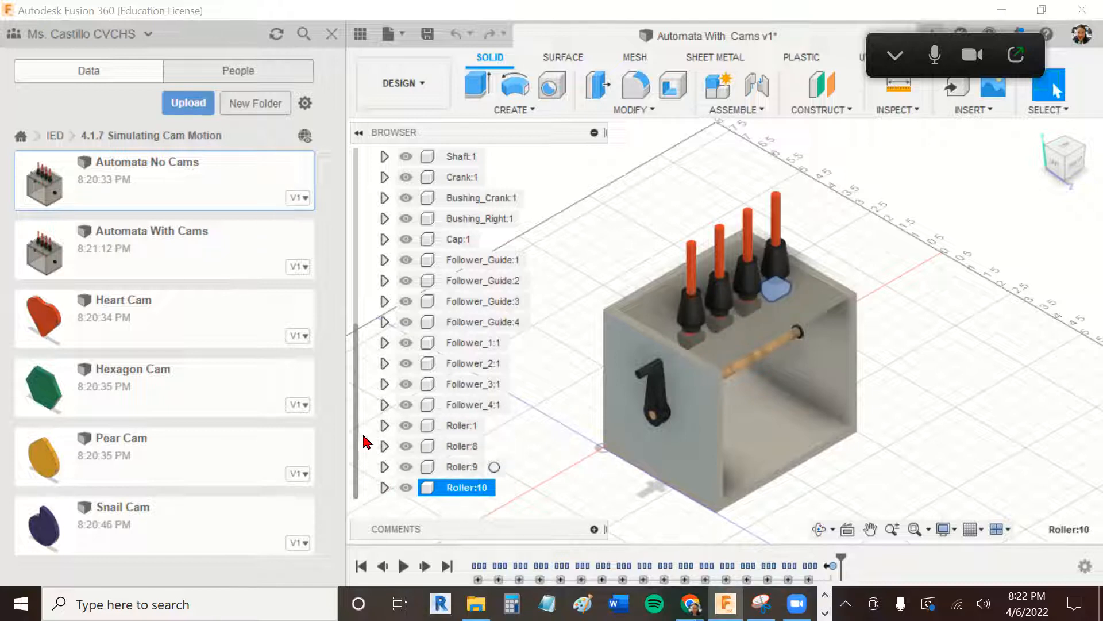
Insert the Pear Cam into the automata assembly and move it 8.00 in along Z, clear of the box.
middle_click_drag(926, 377, 919, 322)
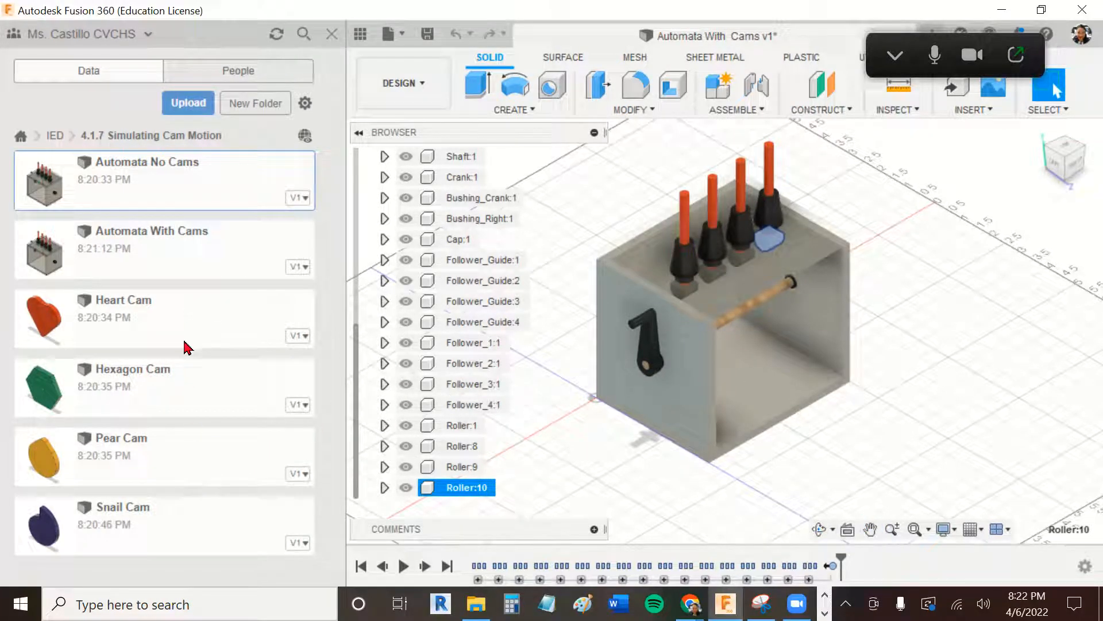
left_click_drag(208, 458, 876, 414)
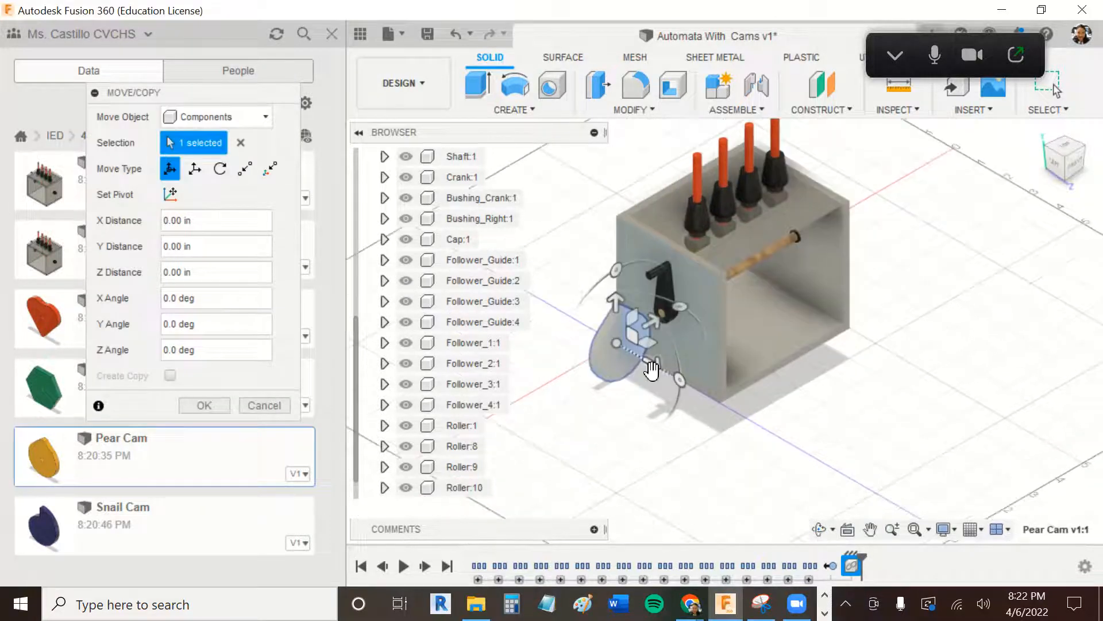
left_click(652, 367)
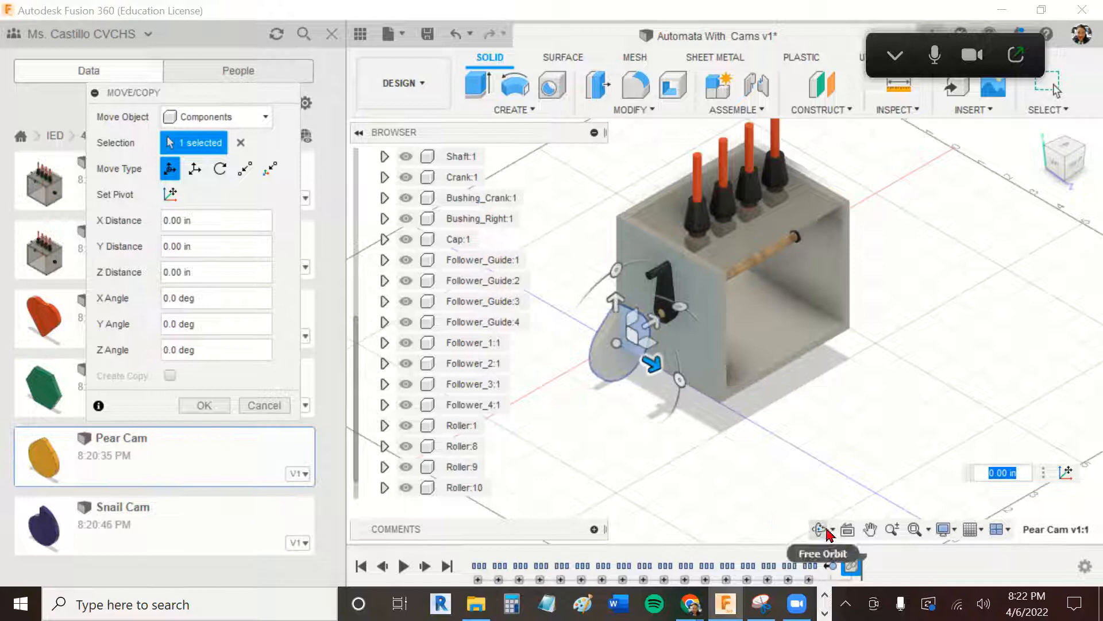
left_click_drag(652, 363, 860, 485)
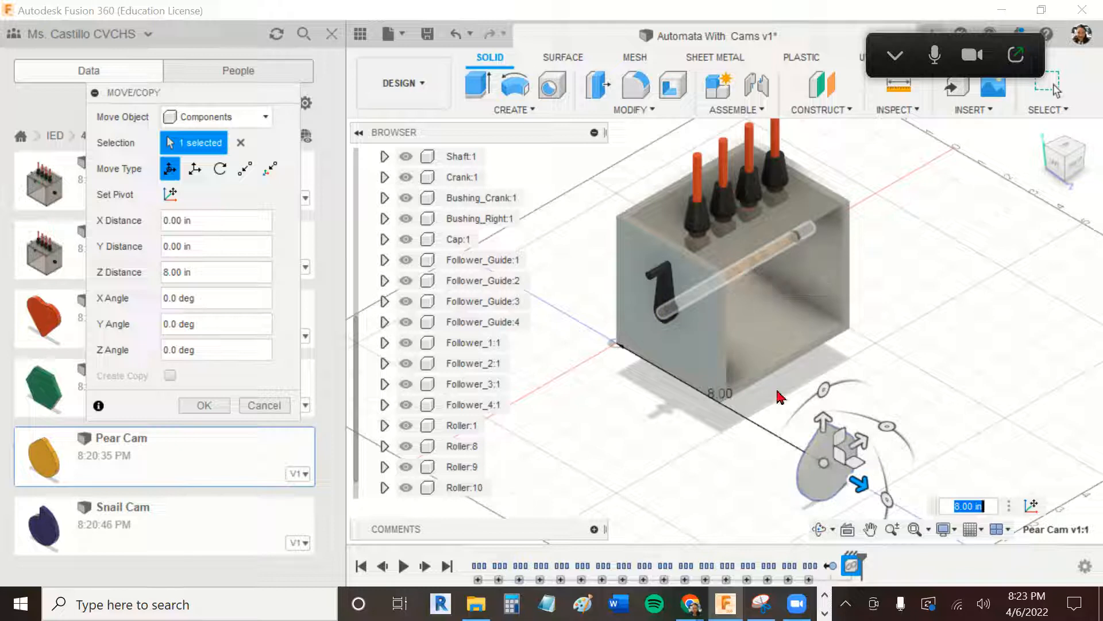
Rotate the pear cam by -180 degrees about Z so its tip points down, and accept the placement.
left_click_drag(887, 426, 828, 512)
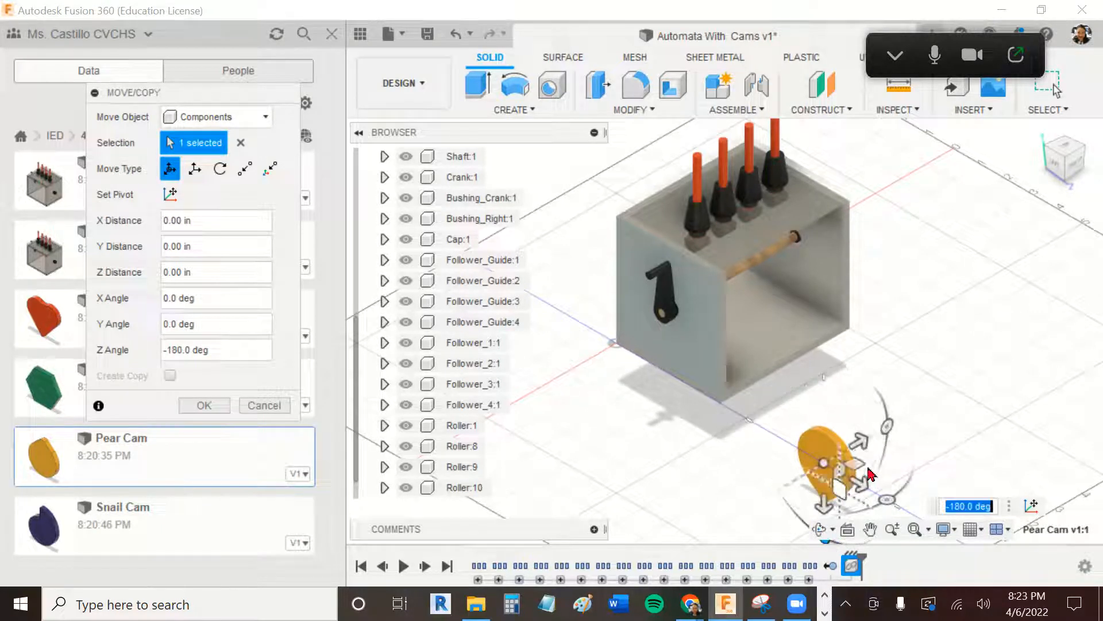
middle_click_drag(949, 394, 965, 366)
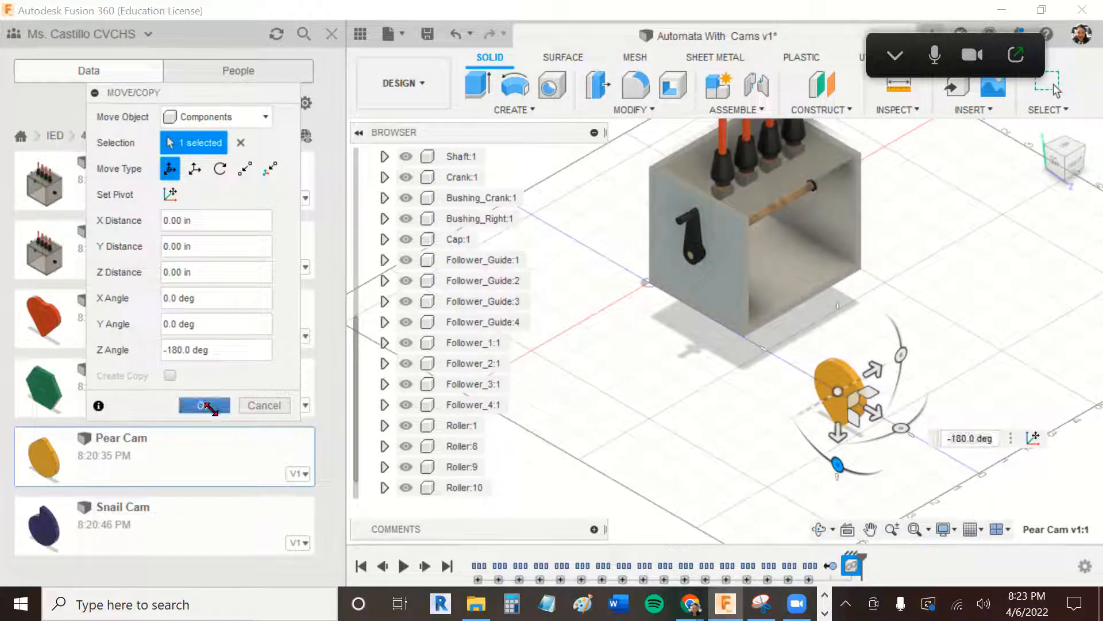
left_click(204, 406)
Start a Joint and place its Component 1 origin at the centre of the pear cam's front hole edge.
scroll(723, 447, "up", 3)
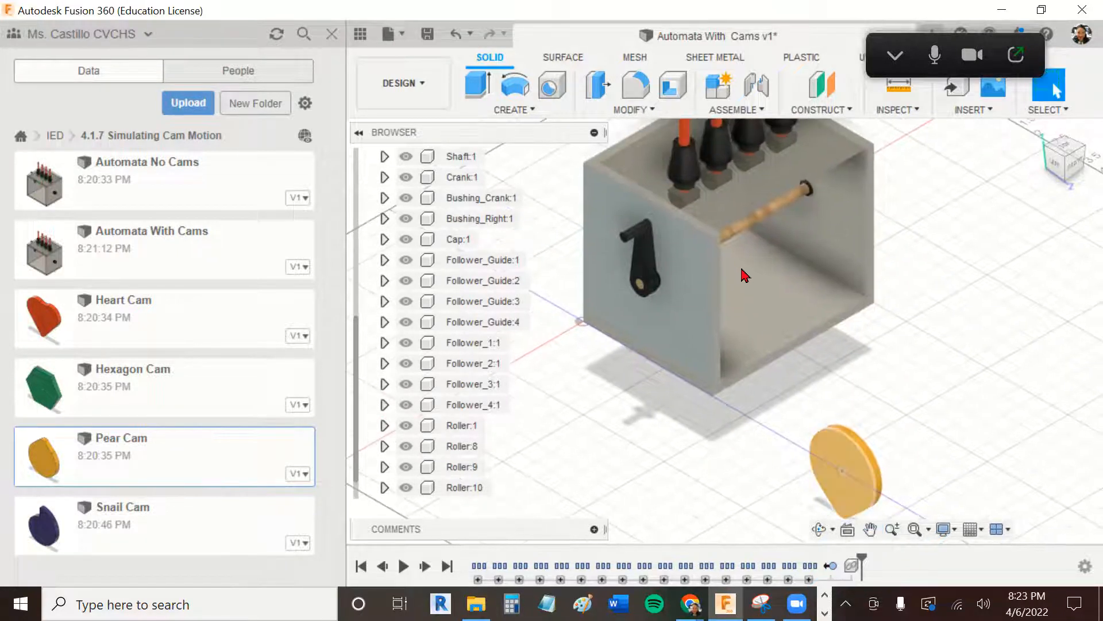
scroll(896, 454, "up", 2)
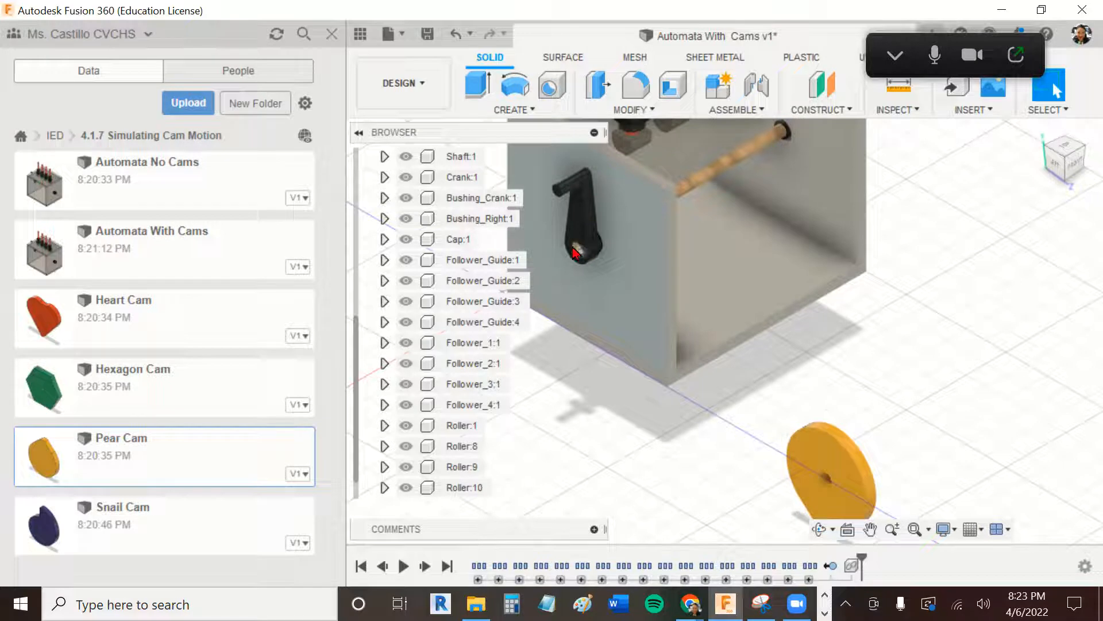
scroll(919, 264, "down", 5)
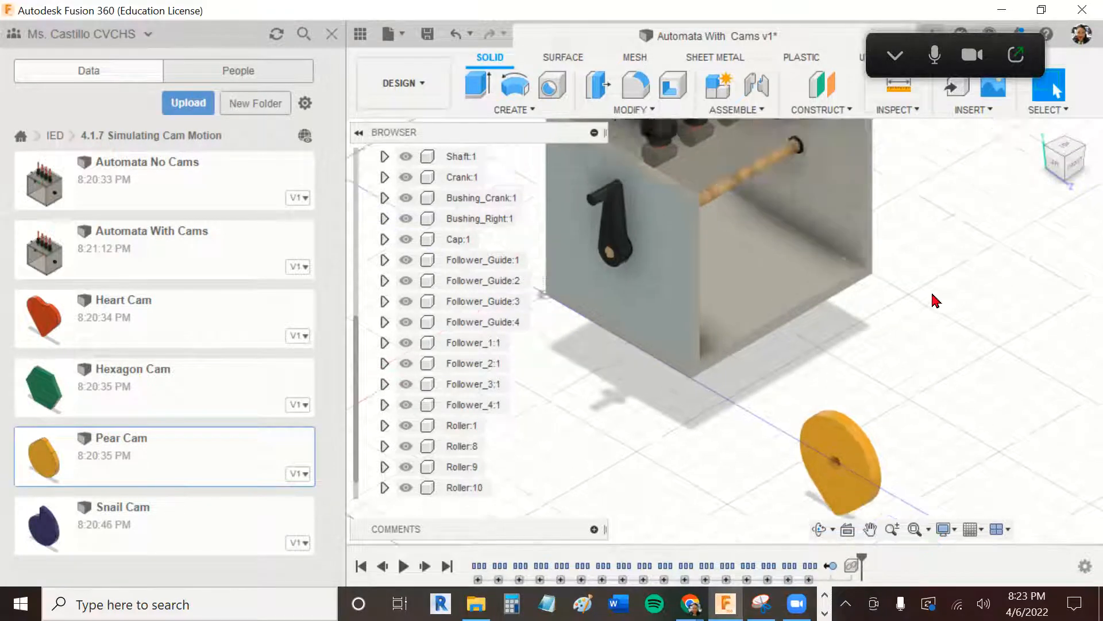
scroll(922, 402, "up", 1)
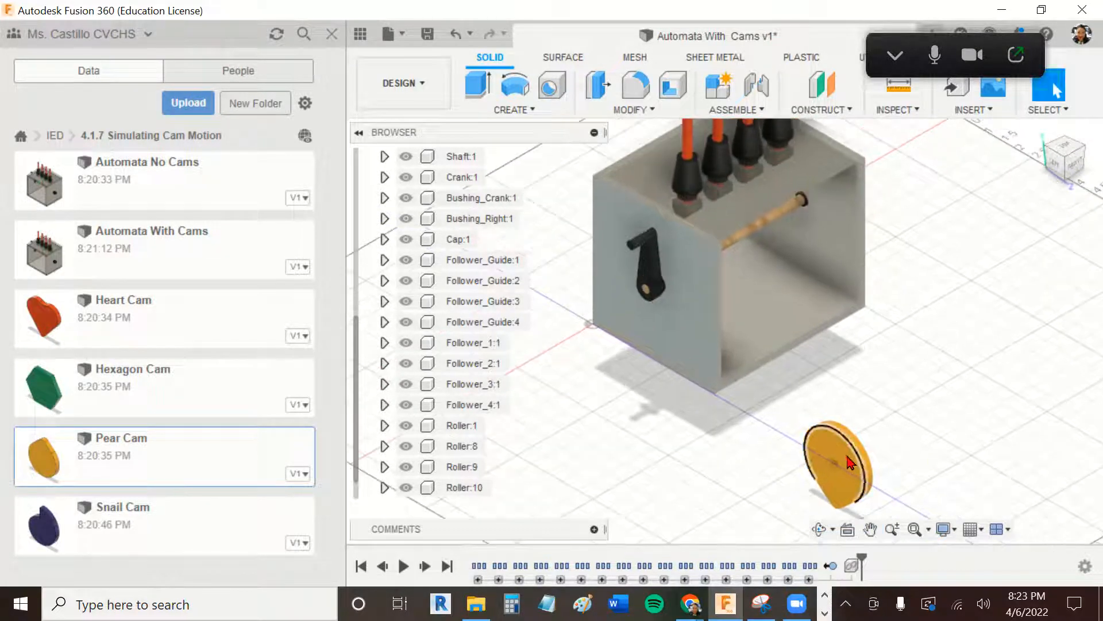
scroll(902, 416, "up", 1)
scroll(911, 373, "up", 2)
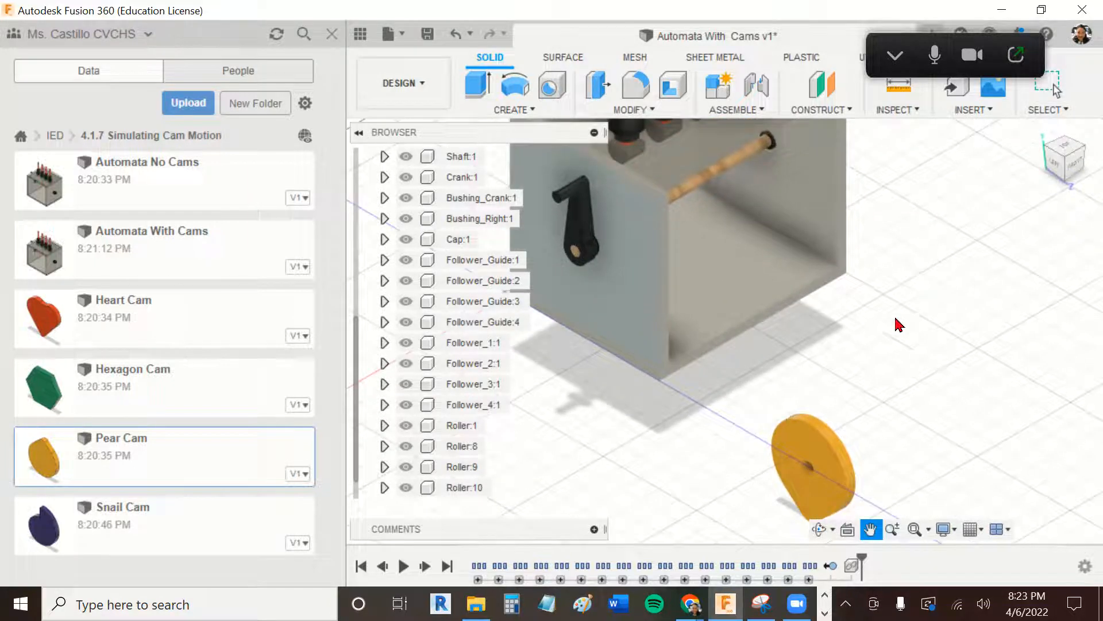
scroll(699, 163, "up", 1)
left_click(740, 111)
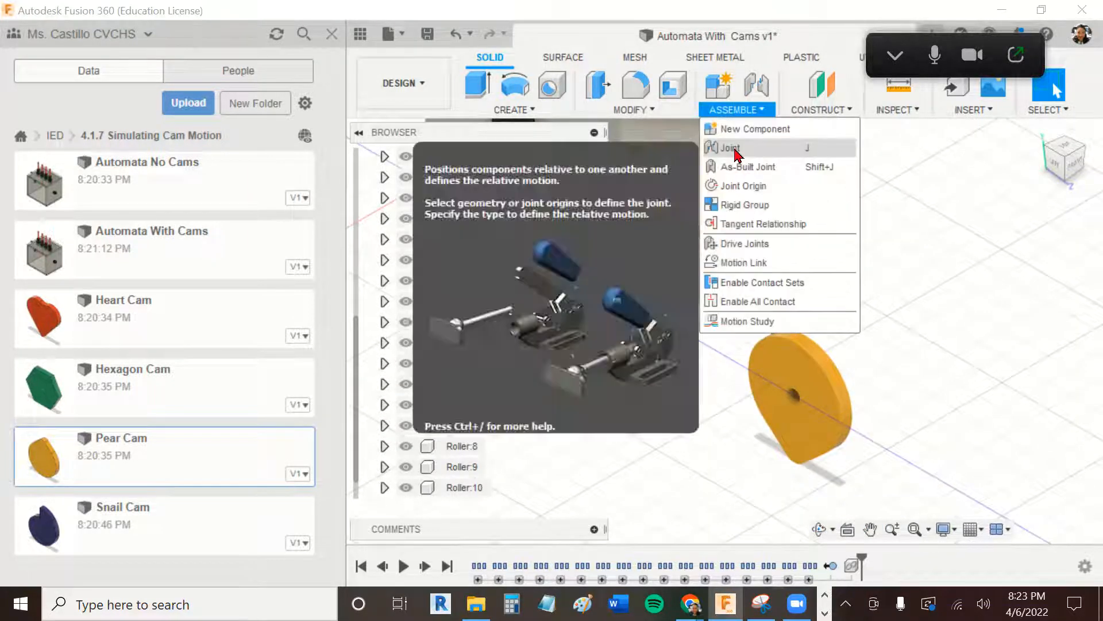
left_click(731, 148)
scroll(725, 407, "up", 3)
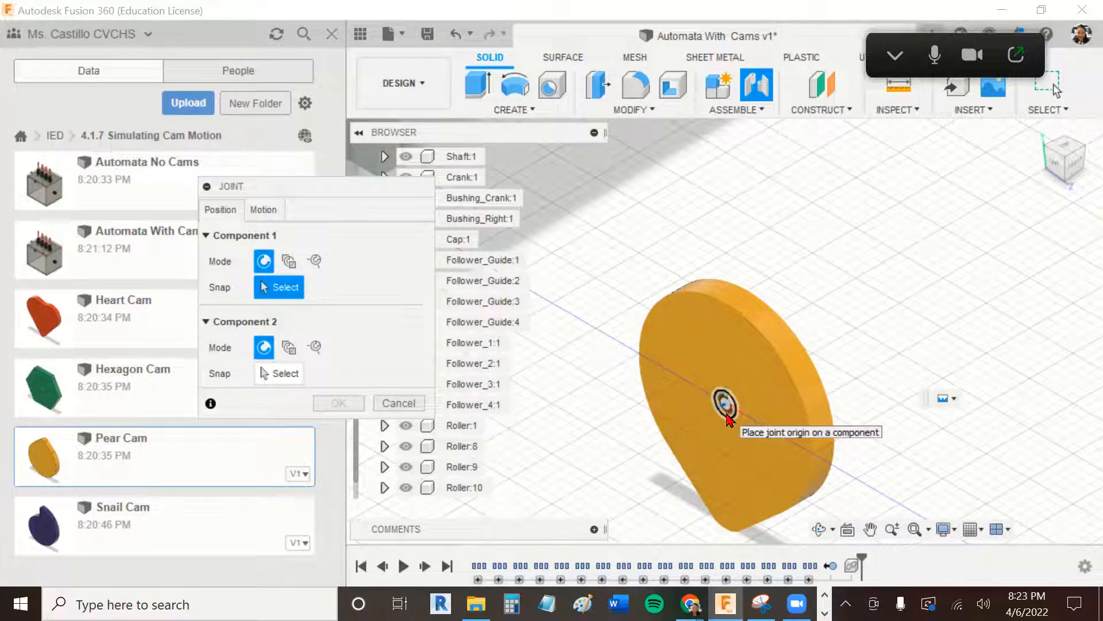
left_click(727, 418)
Place the joint's Component 2 origin at the centre of the shaft's end face within the crank.
middle_click_drag(813, 323, 990, 292)
middle_click_drag(650, 149, 820, 387)
scroll(804, 379, "up", 2)
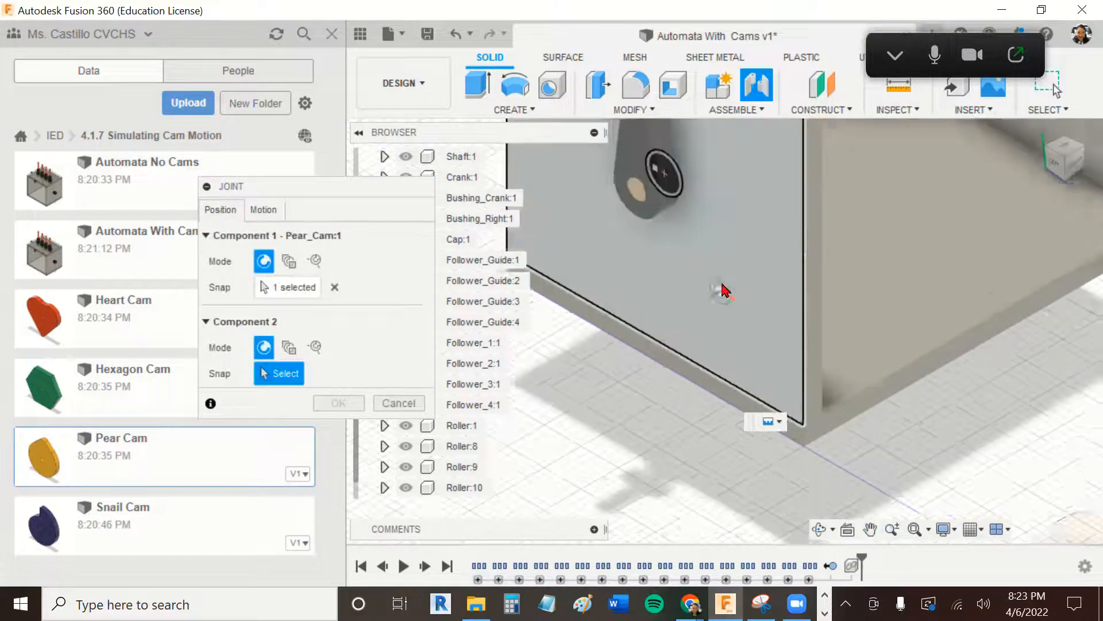
middle_click_drag(722, 291, 804, 415)
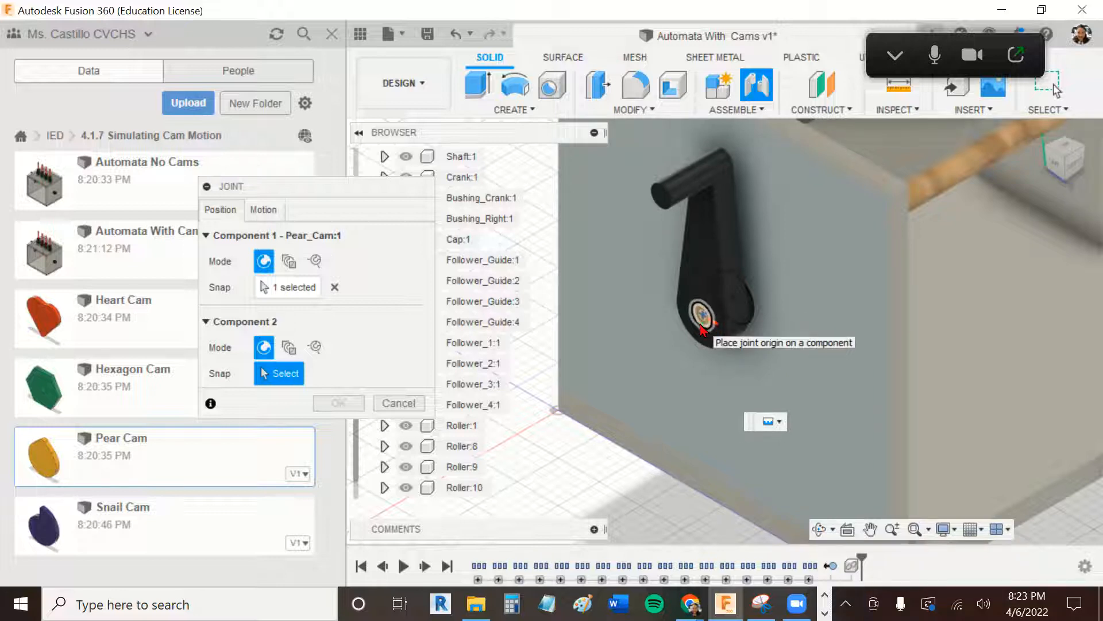
left_click(700, 326)
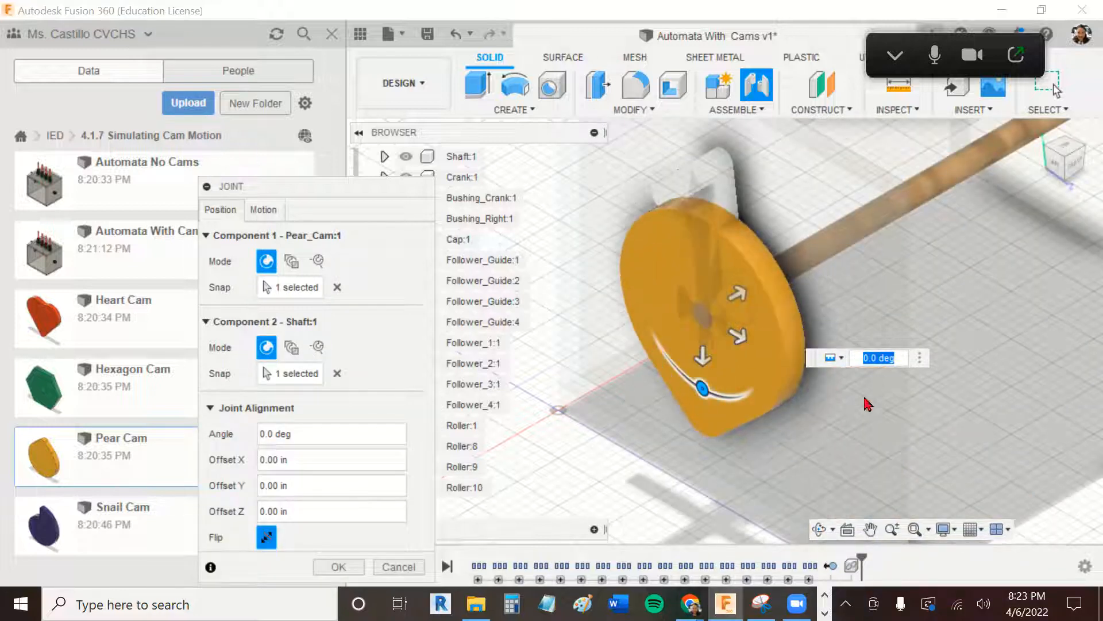
Offset the pear cam 1.25 in along Z on the shaft, beneath the first follower, and accept the joint.
left_click(1076, 171)
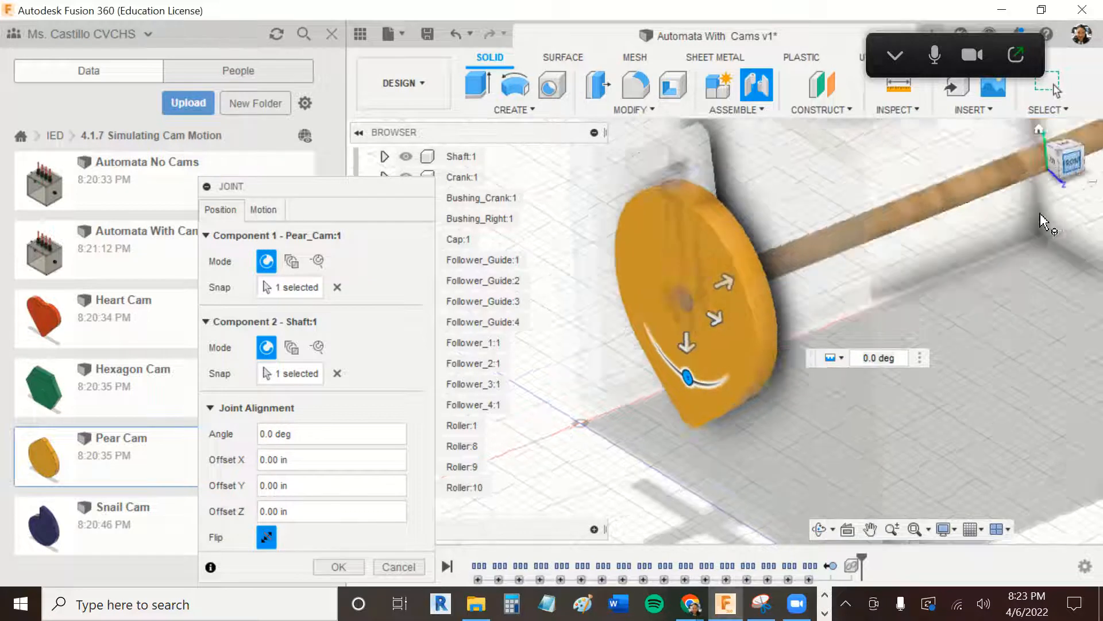
middle_click_drag(692, 364, 668, 378)
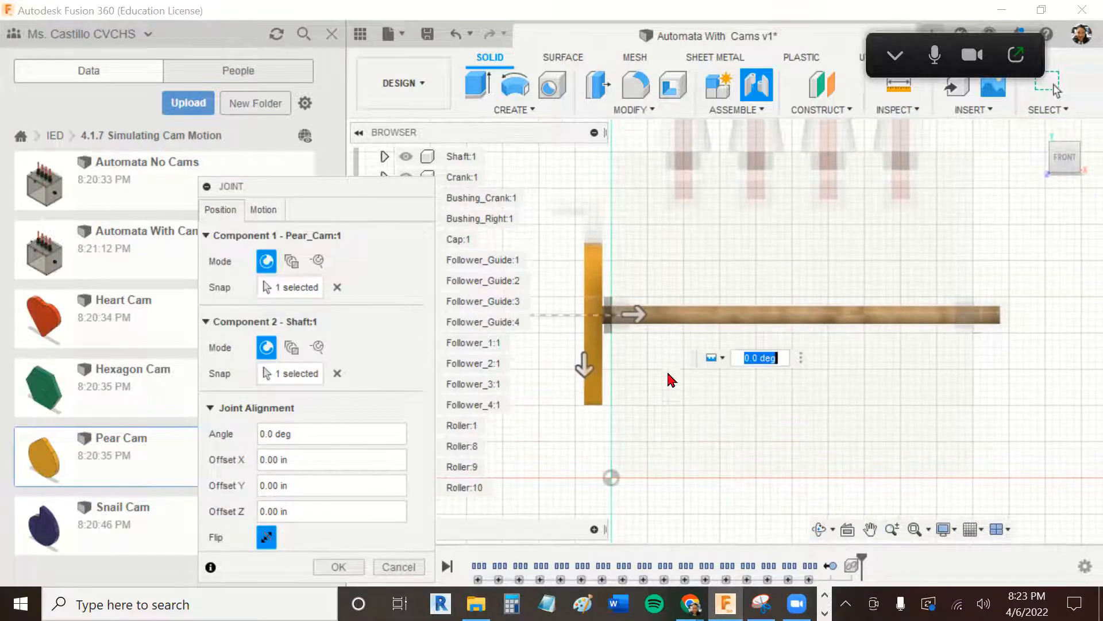
left_click_drag(639, 318, 725, 322)
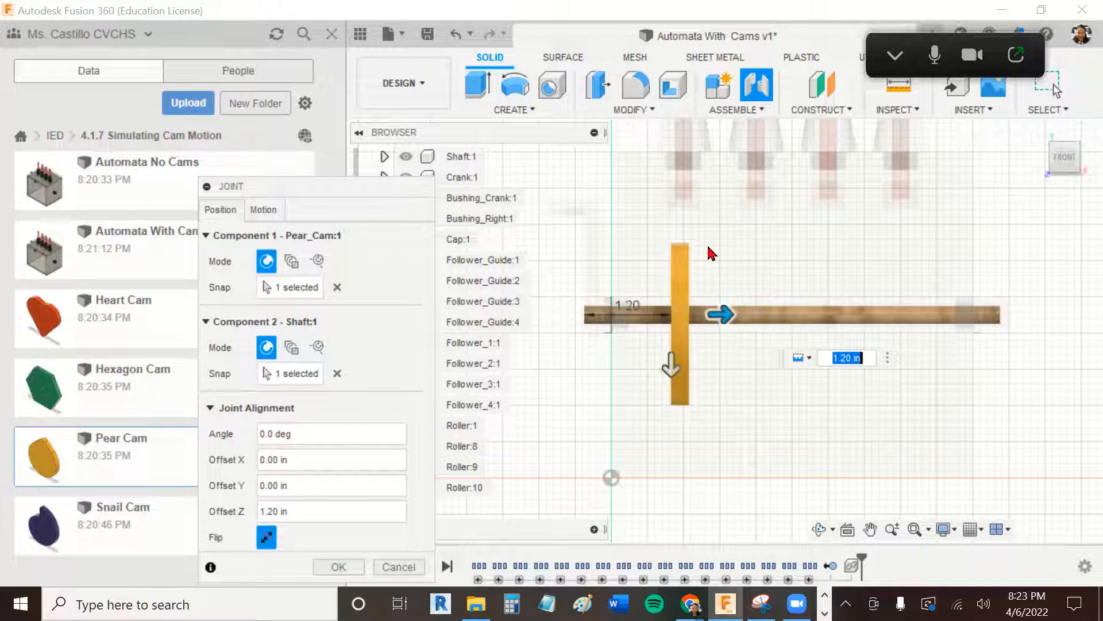
scroll(711, 230, "down", 2)
scroll(697, 162, "down", 1)
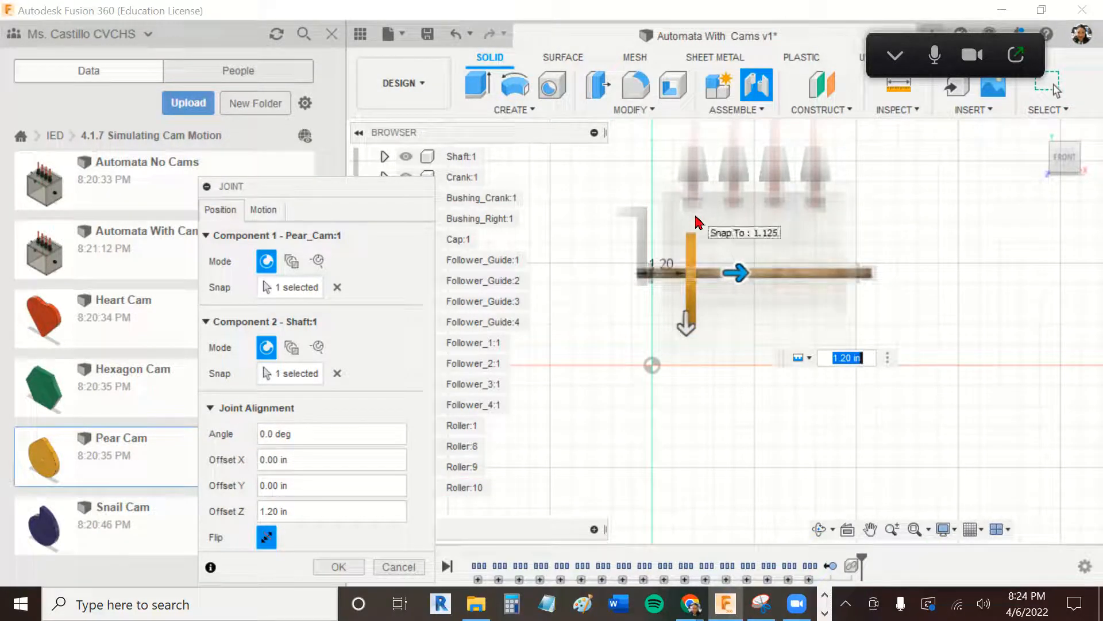
type("1.25")
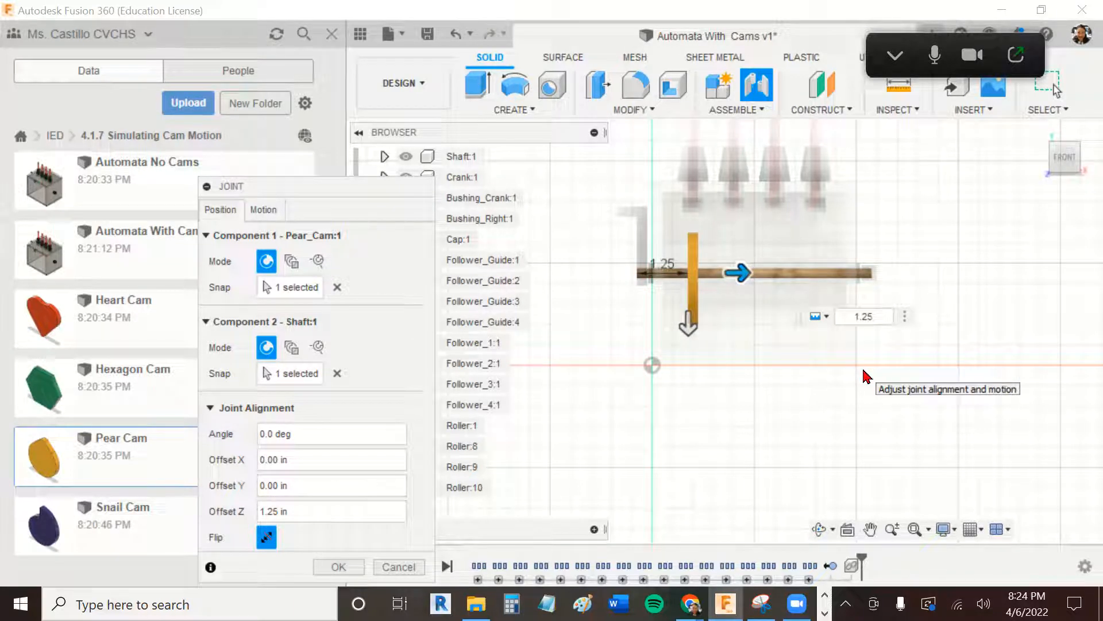
left_click(338, 566)
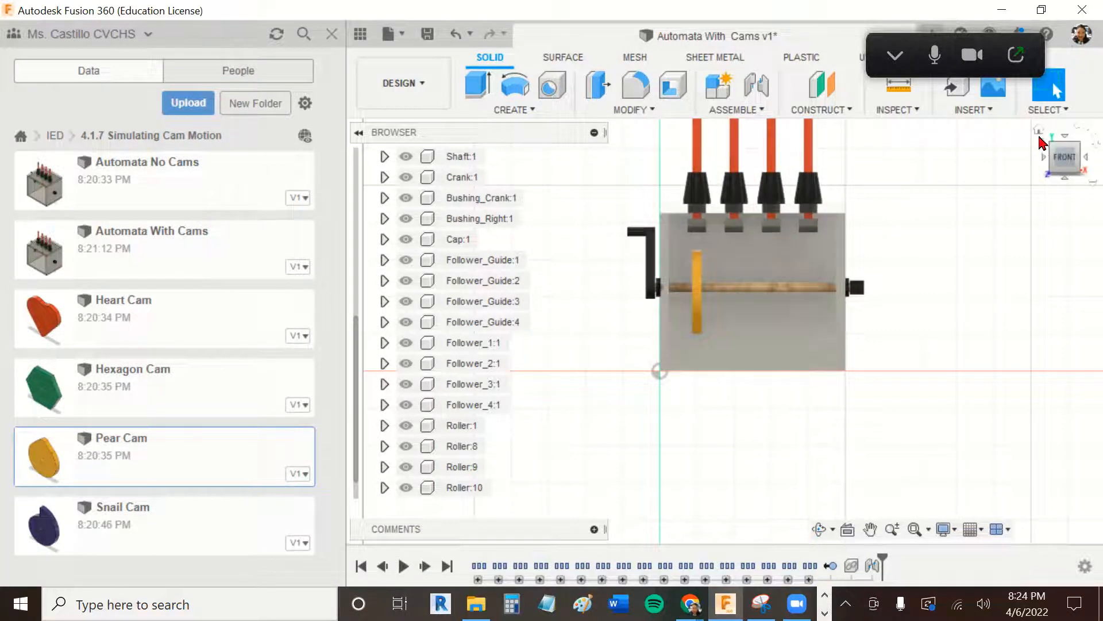
Hide the Box_Left component to expose the pear cam inside the box.
left_click(1039, 131)
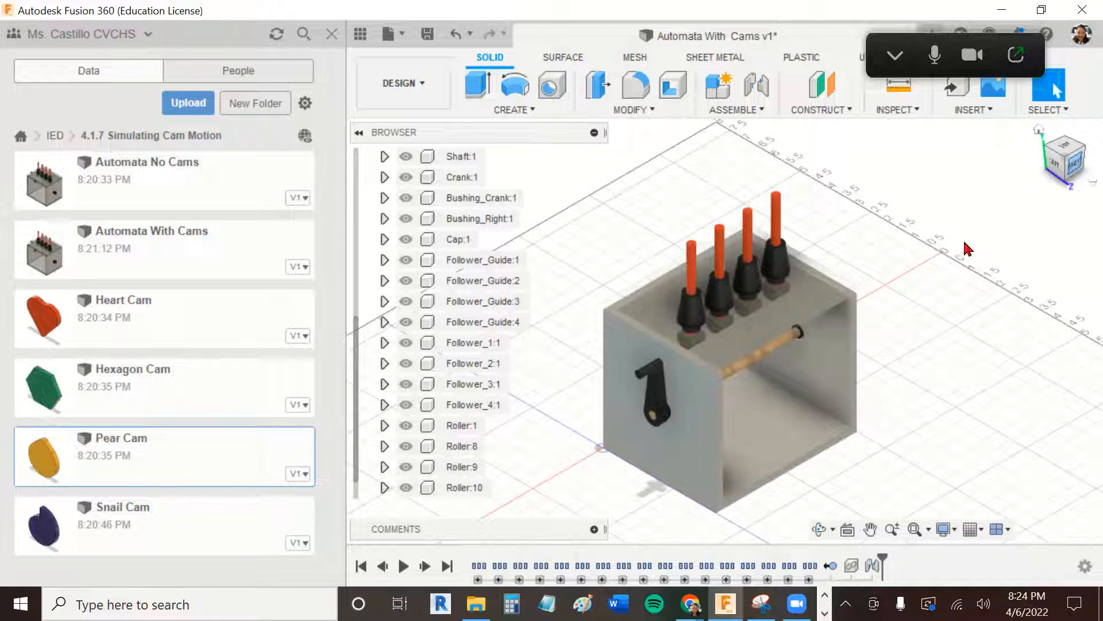
left_click(1039, 132)
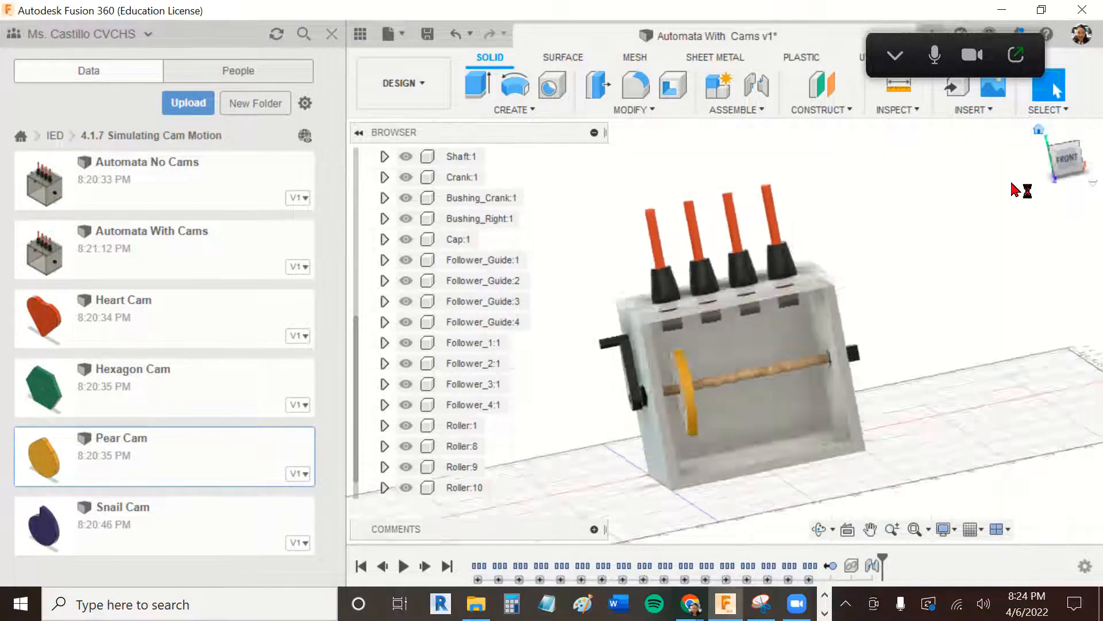
left_click_drag(359, 354, 366, 249)
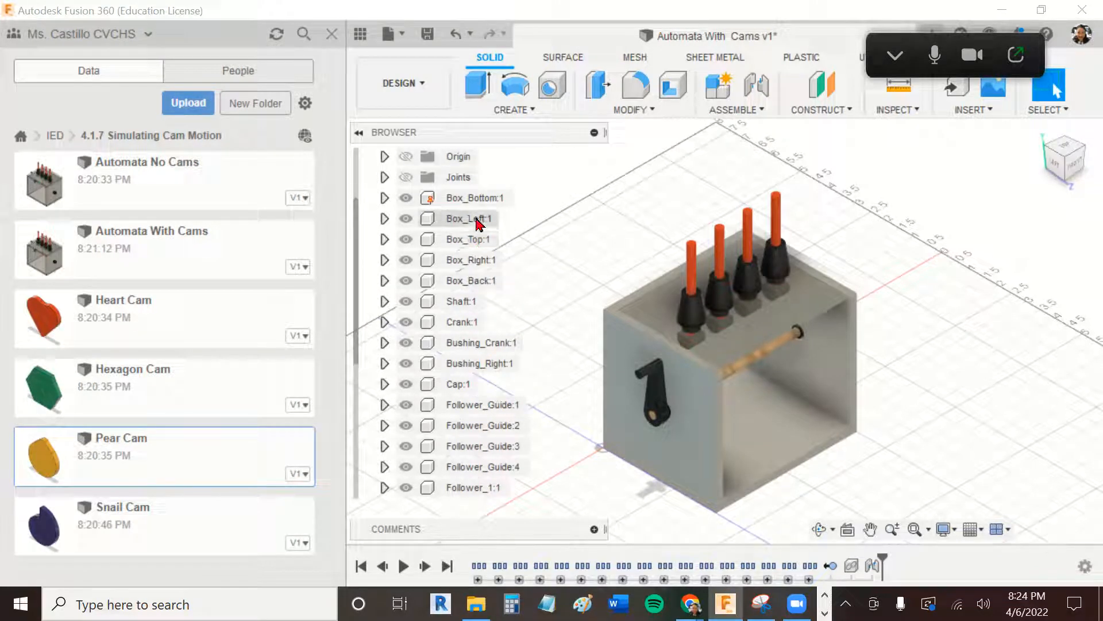
left_click(469, 220)
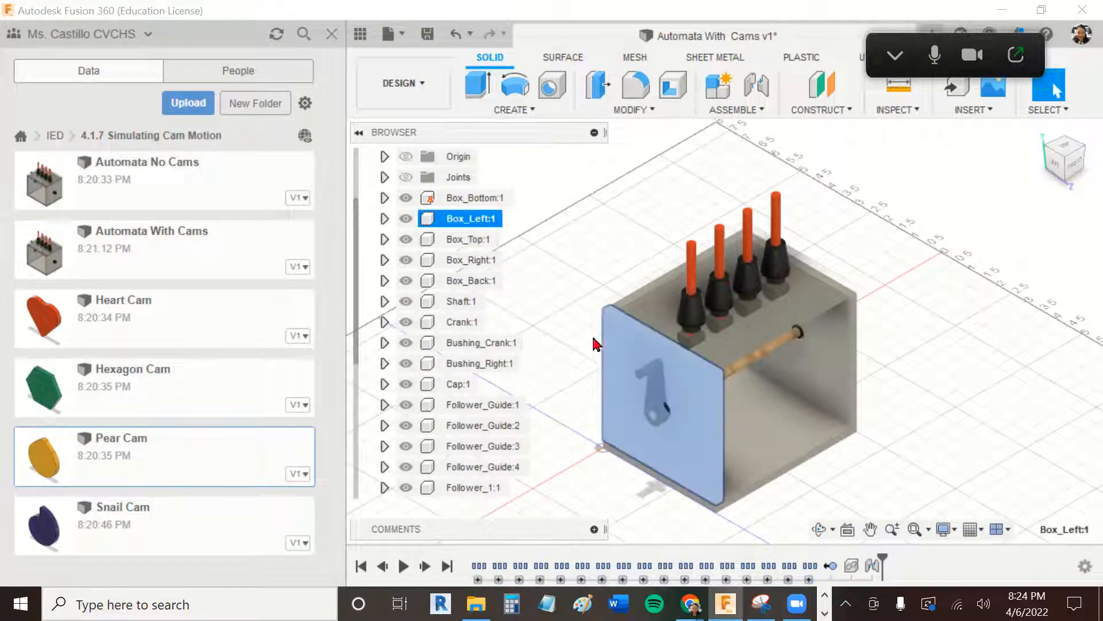
left_click(406, 218)
left_click(878, 409)
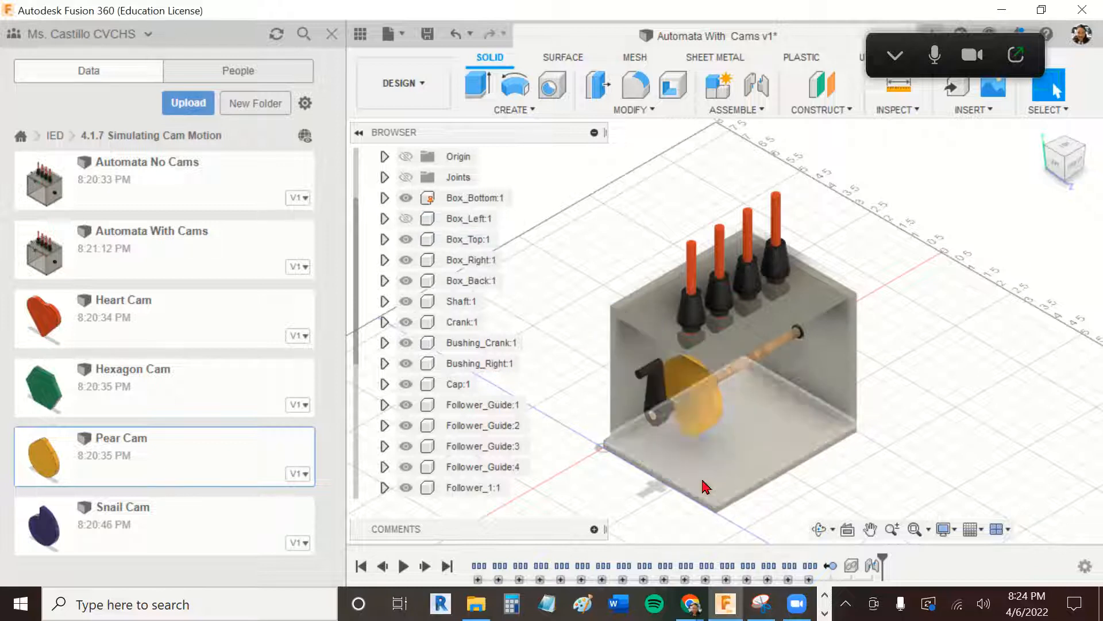
left_click_drag(719, 433, 932, 319)
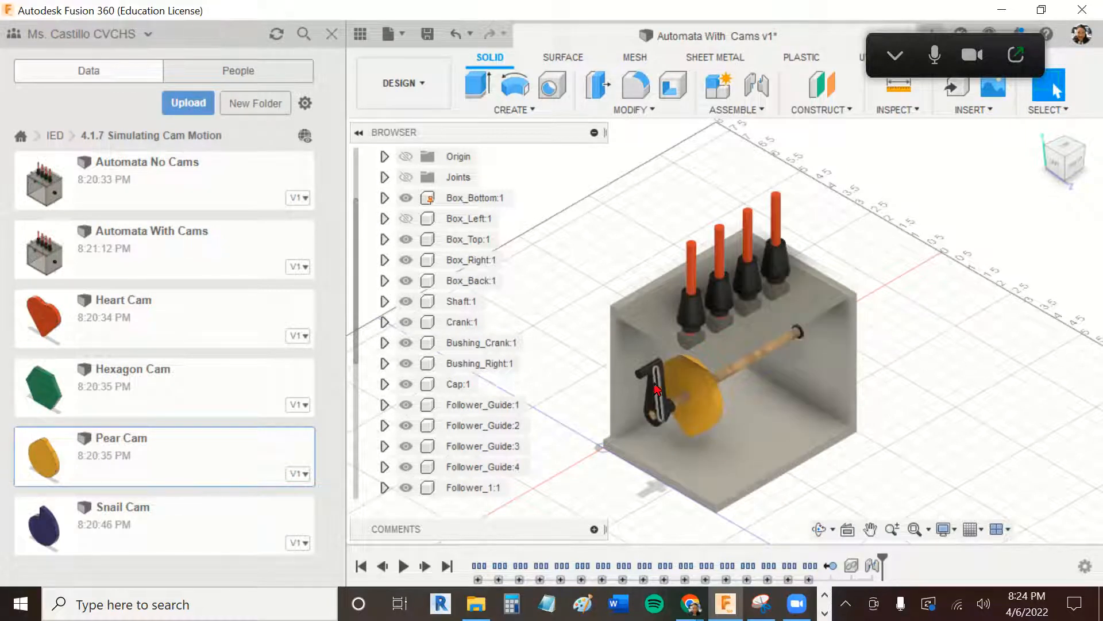
Insert the Hexagon Cam, move it 4.00 in along X beside the box, rotate it 90 degrees about Y, and accept the placement.
middle_click_drag(954, 361, 939, 279)
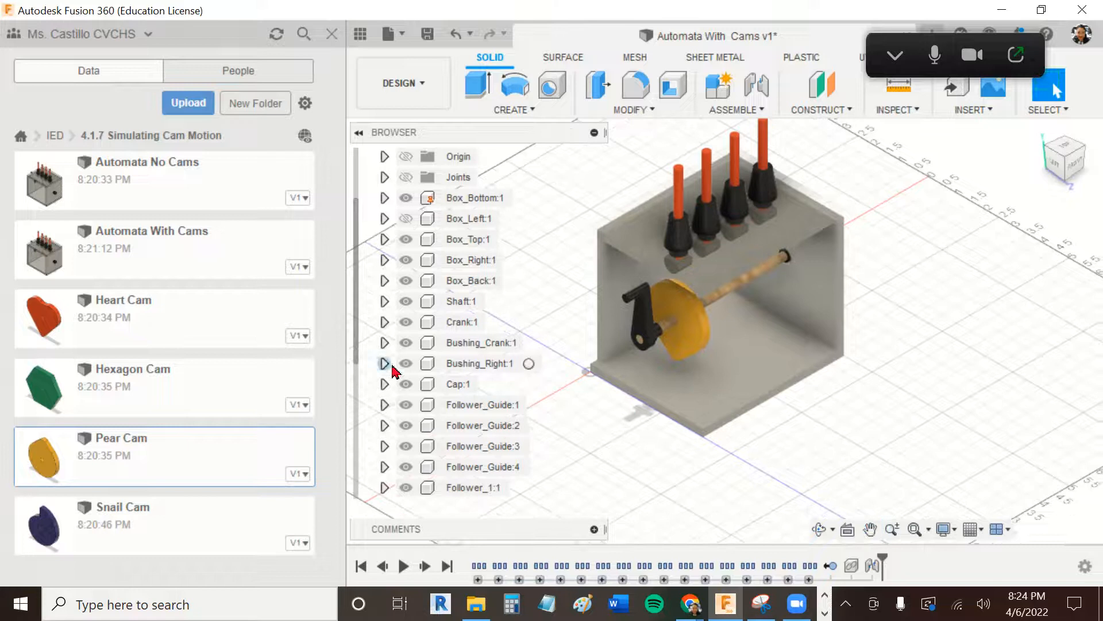
left_click_drag(251, 391, 945, 361)
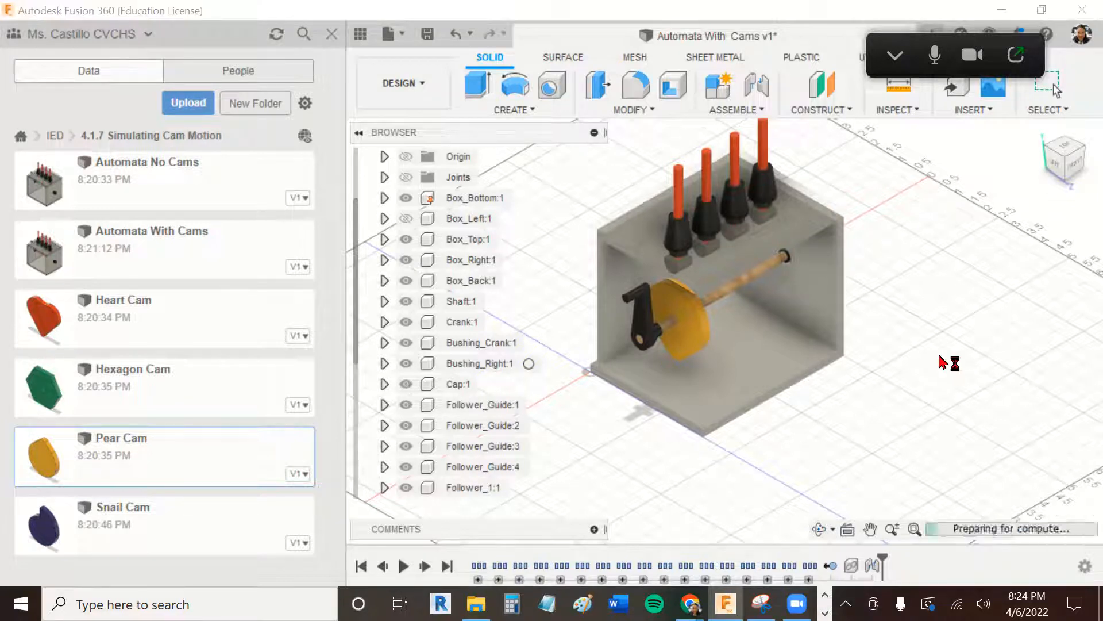
left_click_drag(661, 459, 911, 440)
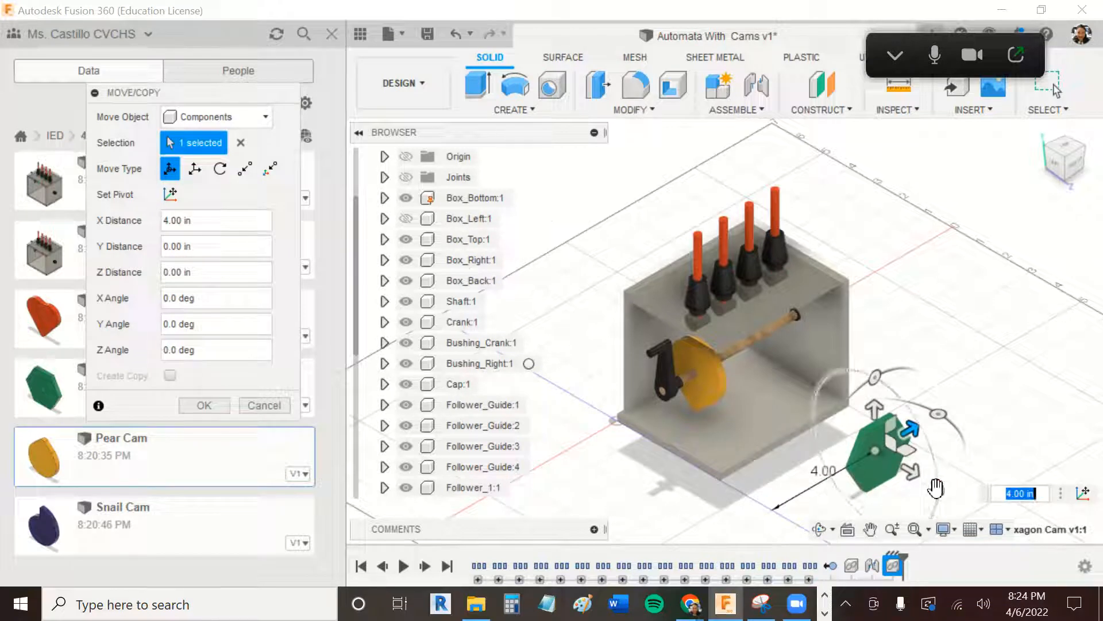
left_click_drag(938, 414, 810, 414)
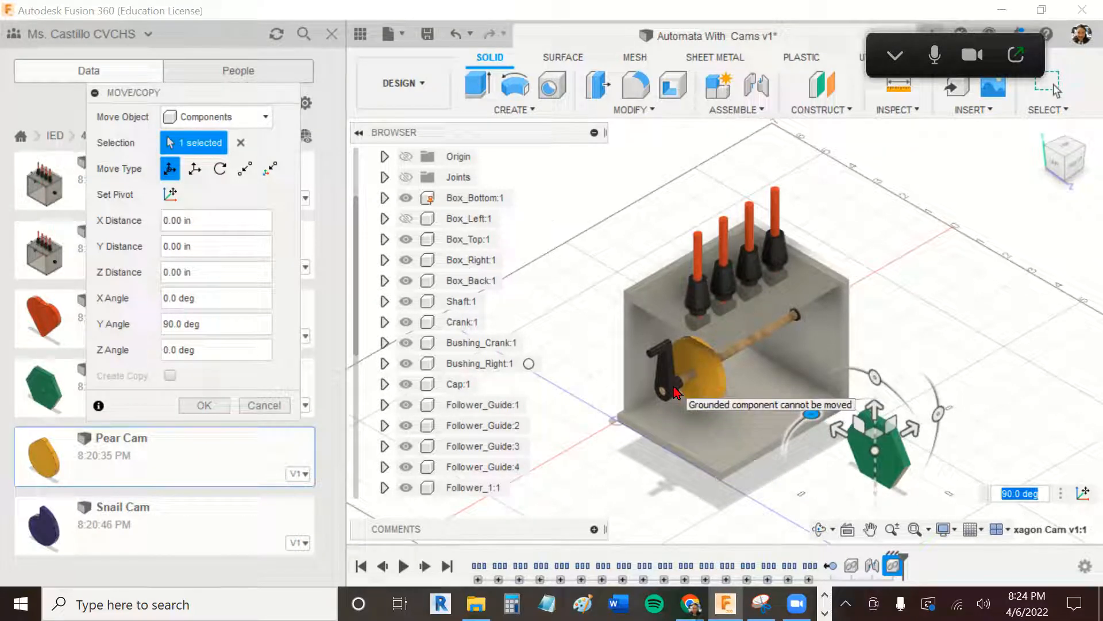
scroll(929, 336, "up", 2)
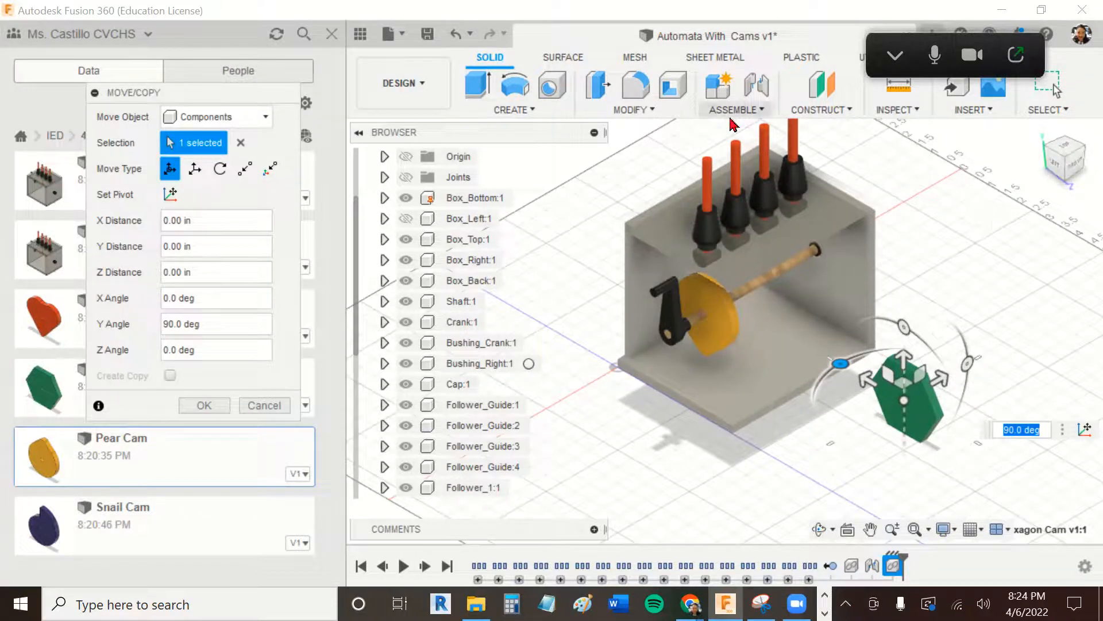
left_click(223, 406)
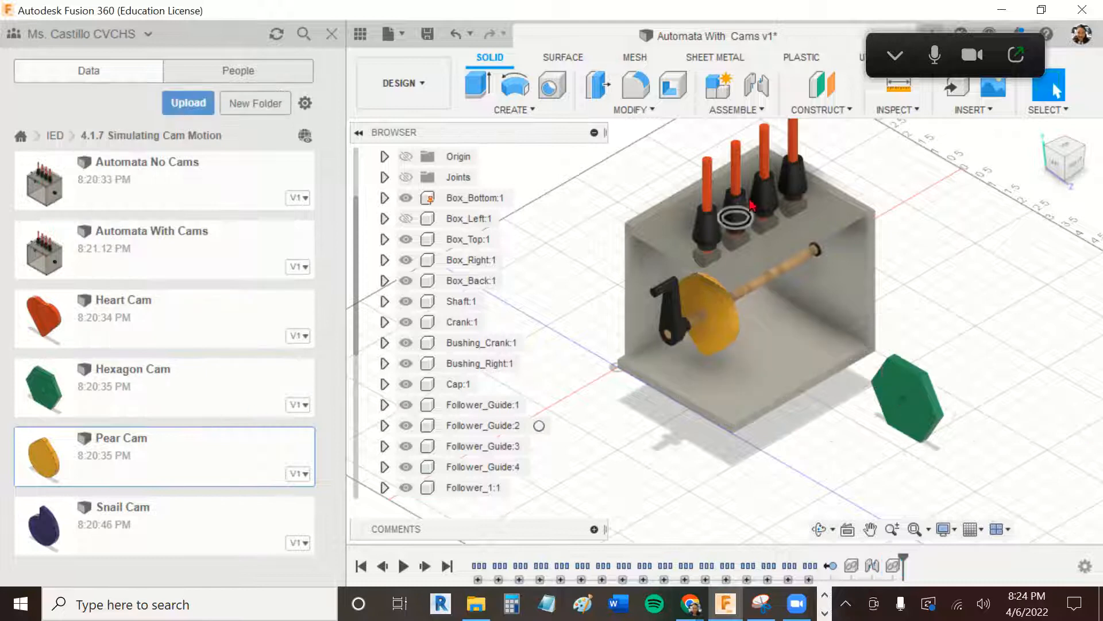
Start a Joint from the centre of the hexagon cam's front hole to the centre of the crank's hole at the shaft end.
left_click(759, 110)
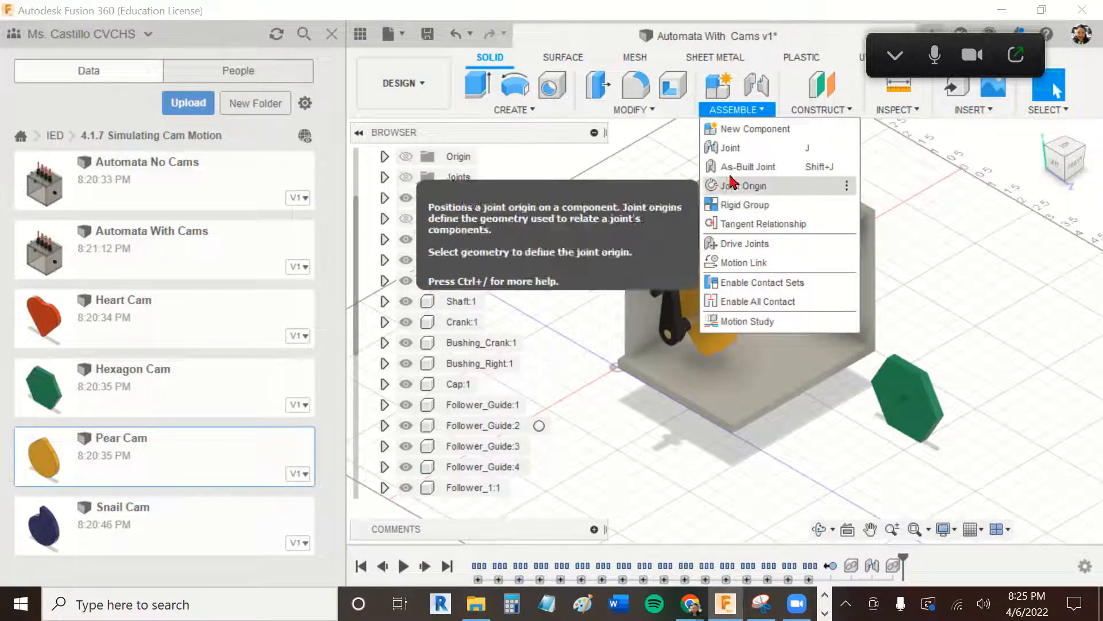
key("j")
scroll(892, 357, "up", 3)
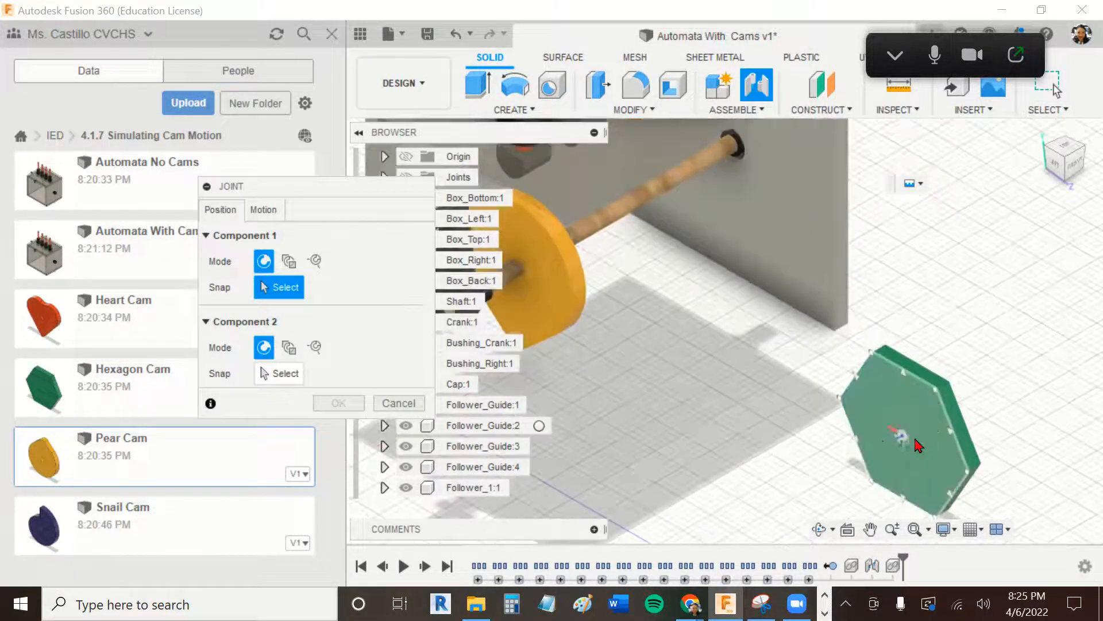
left_click(900, 436)
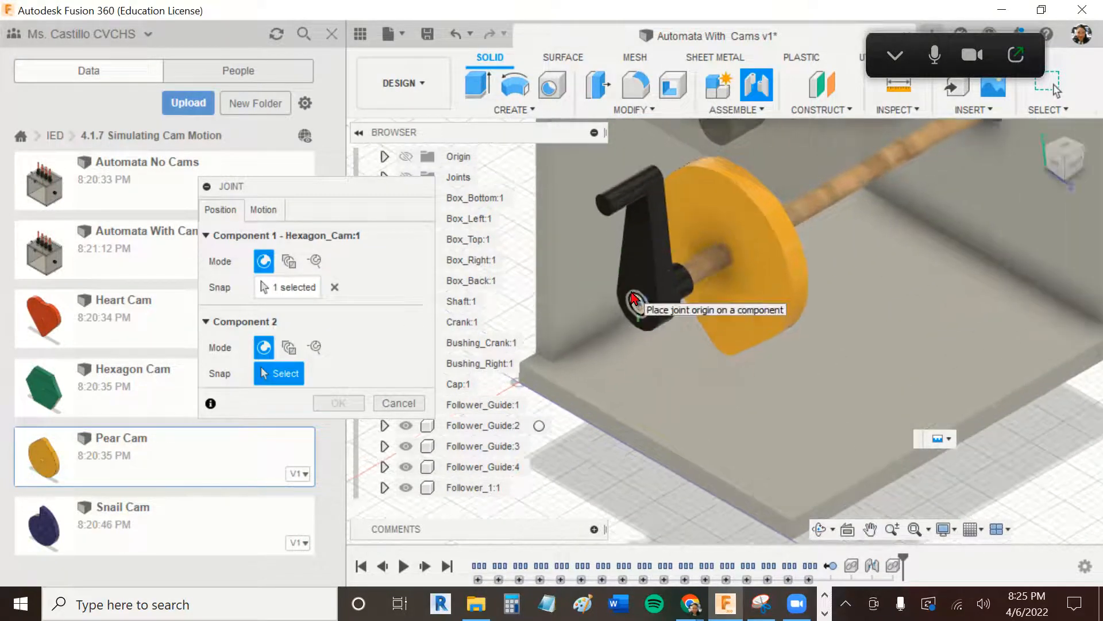
left_click(633, 297)
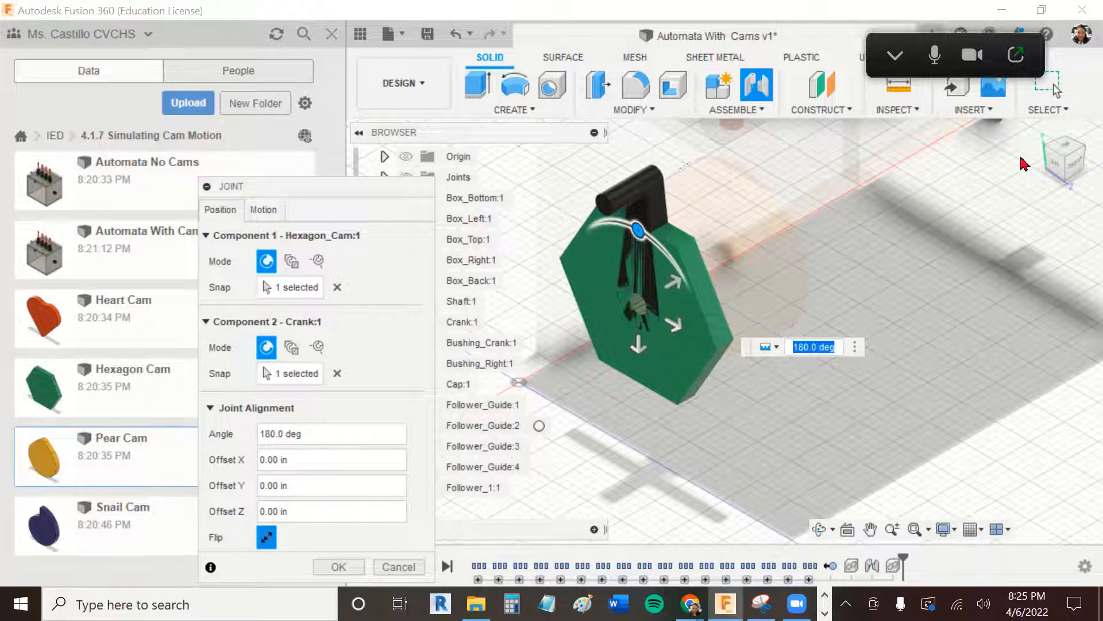
Offset the hexagon cam 2.25 in along Z, beneath the second follower, and accept the joint.
left_click(1077, 168)
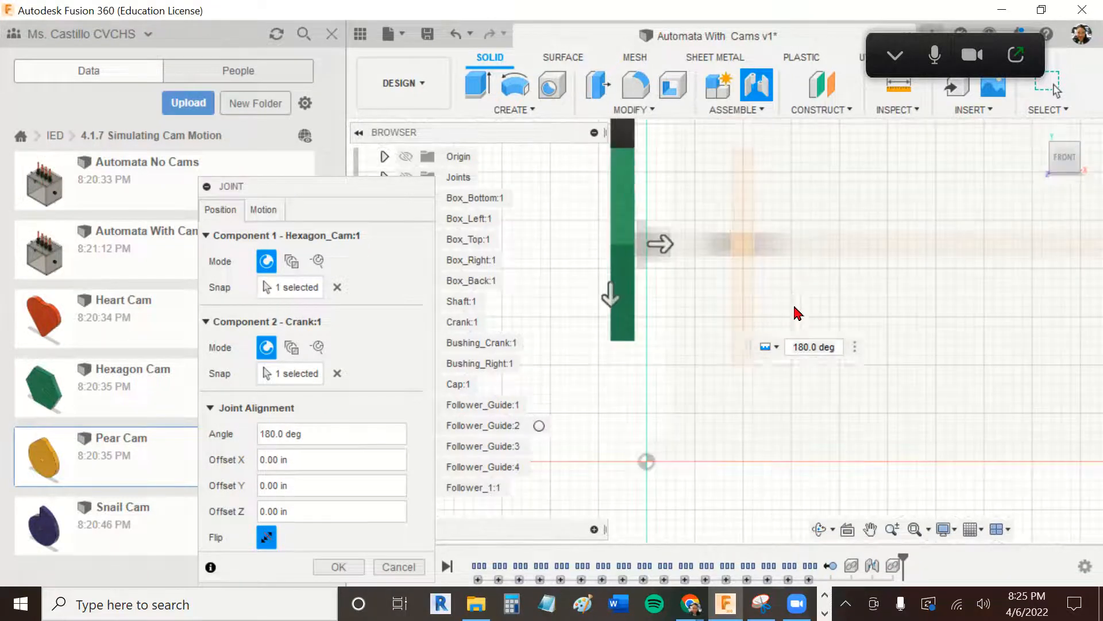
left_click_drag(659, 321, 871, 322)
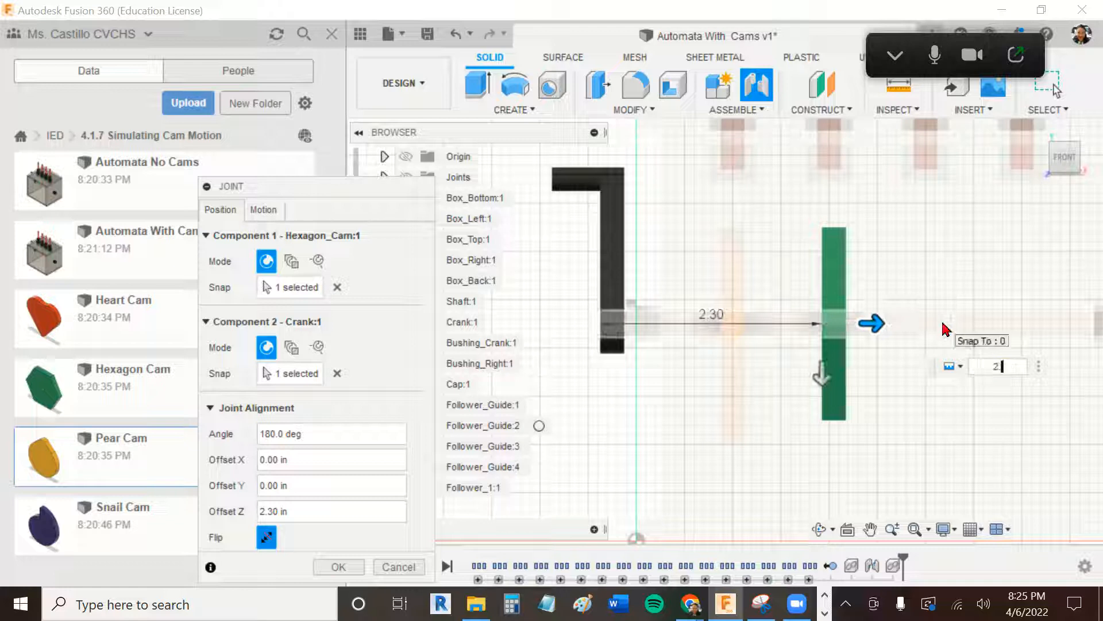
type("2.25")
key("Return")
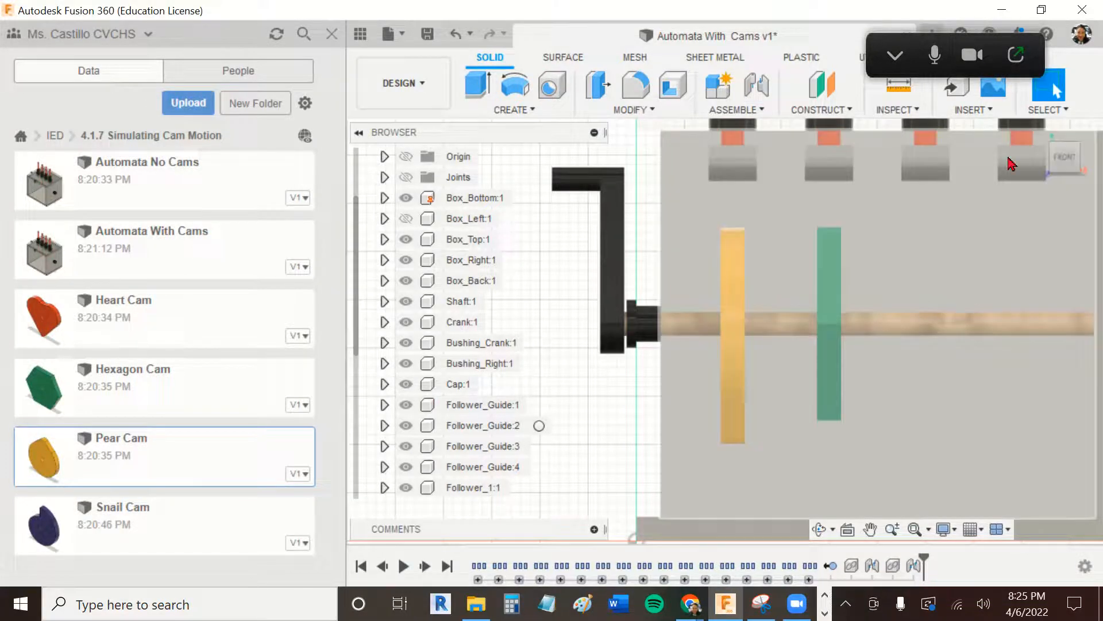
Insert the Snail Cam into the assembly beside the box and rotate it 90 degrees about Y.
left_click(1050, 138)
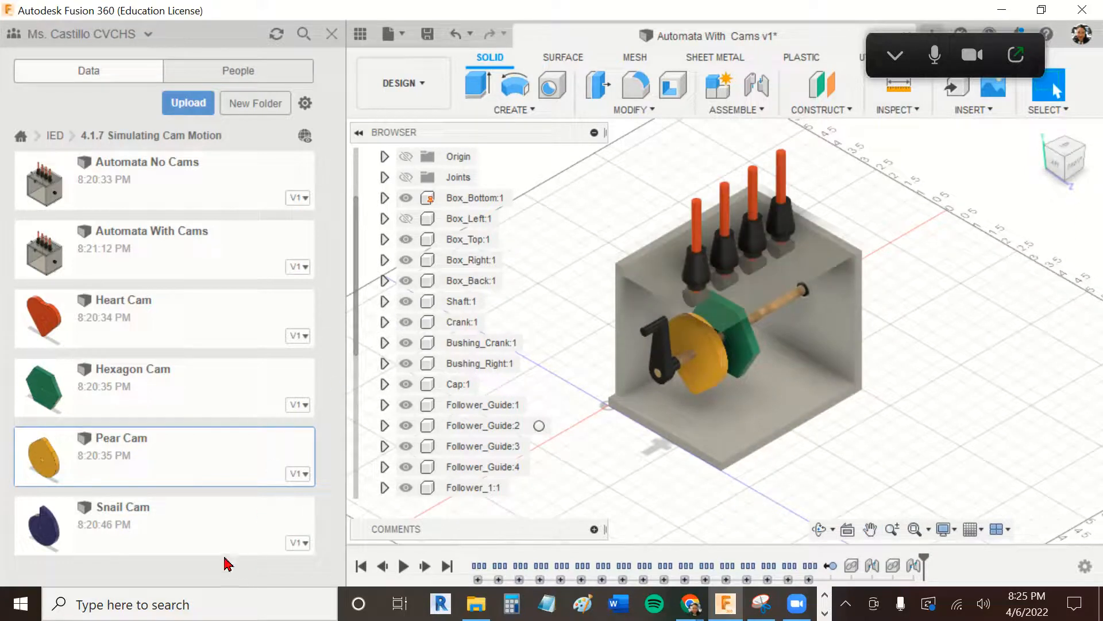
left_click_drag(248, 533, 934, 366)
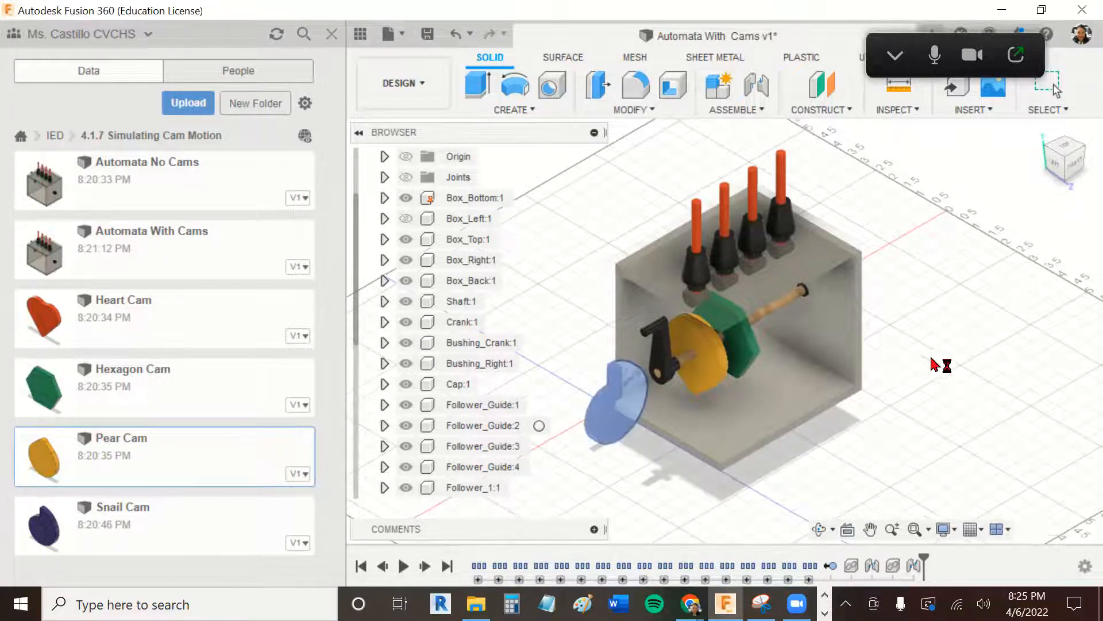
left_click_drag(630, 441, 896, 402)
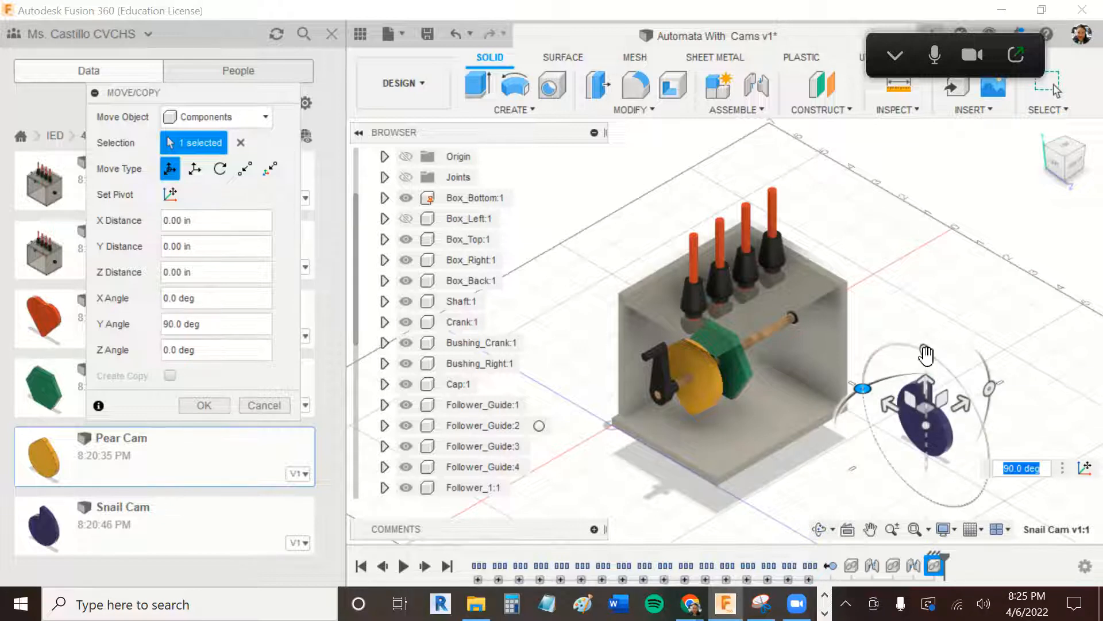
Rotate the snail cam by -180 degrees about Z and accept its placement.
left_click(926, 347)
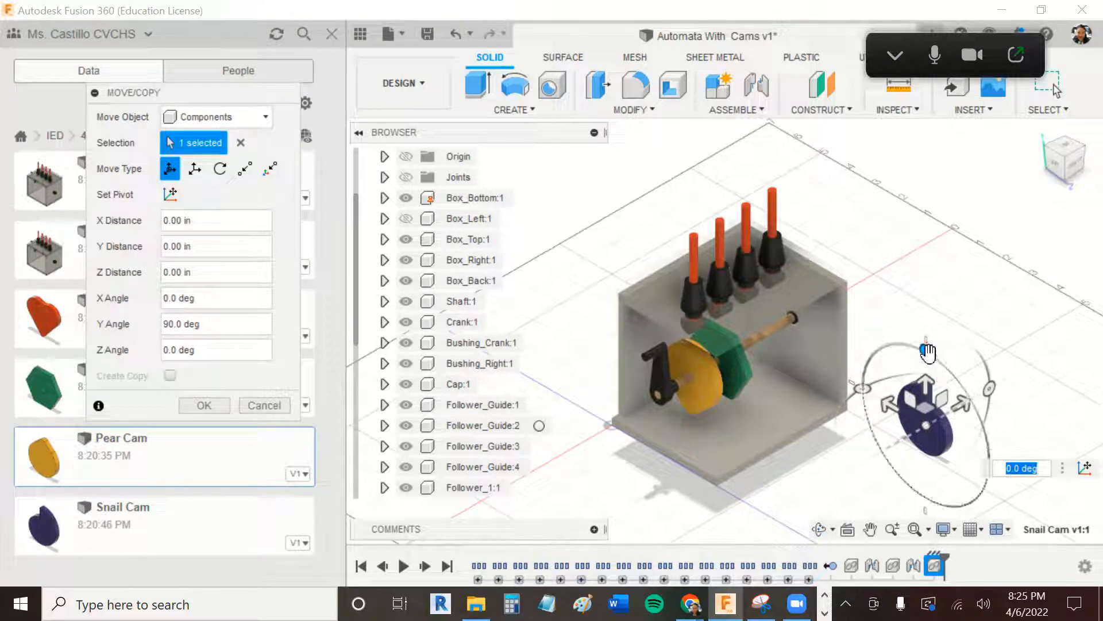
left_click_drag(864, 375, 925, 496)
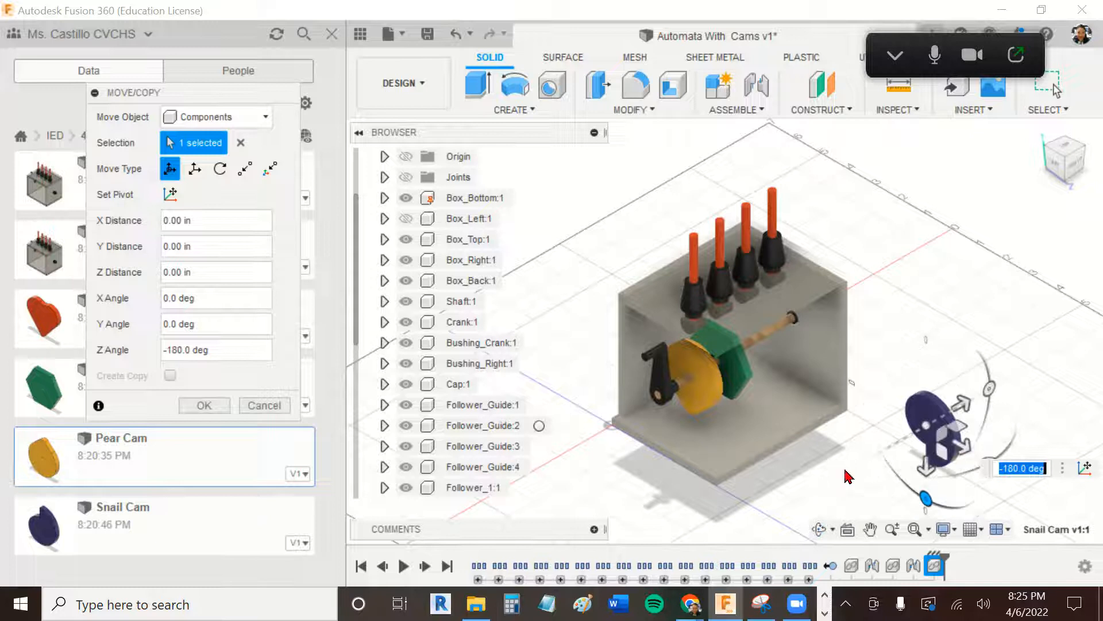
left_click(205, 405)
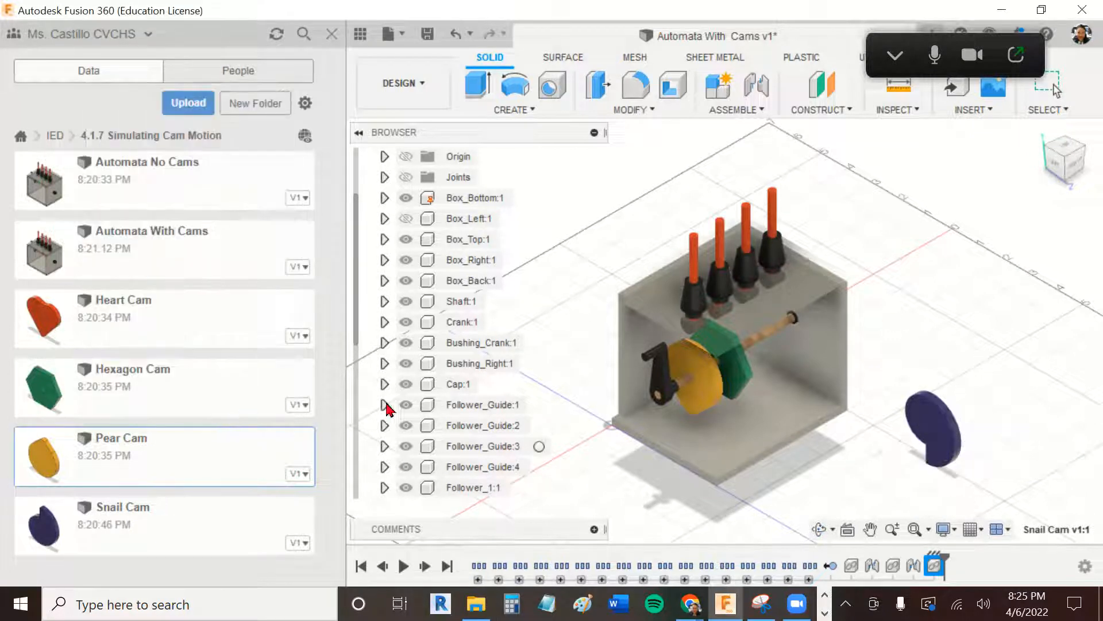
middle_click_drag(945, 213, 964, 173, "shift")
scroll(964, 175, "up", 5)
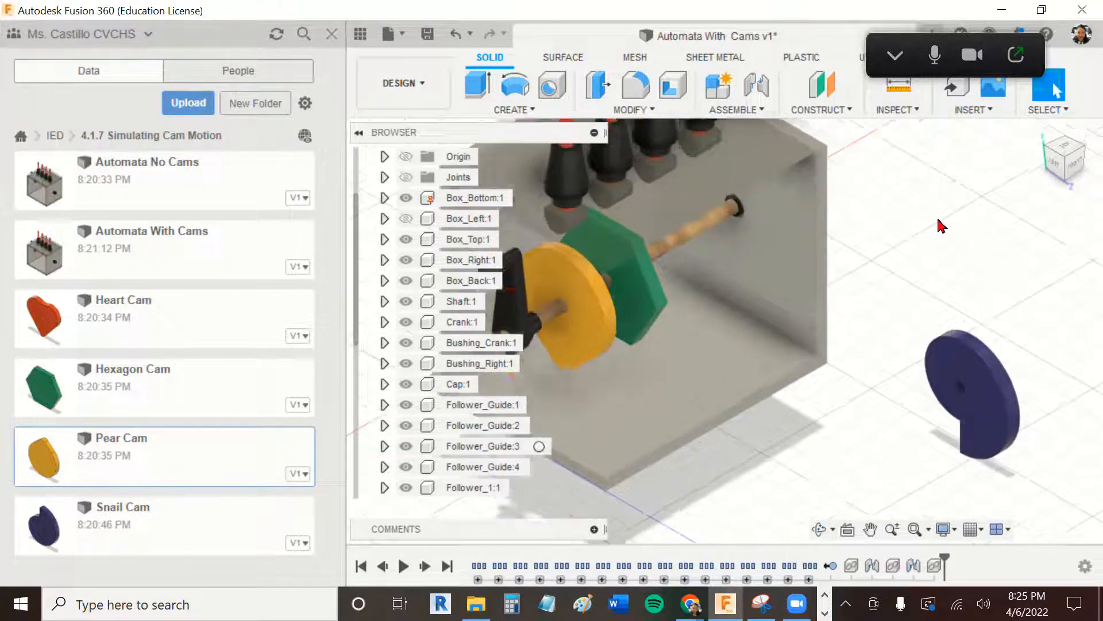
Start a Joint from the centre of the snail cam's front hole to the centre of the crank's hole at the shaft end.
left_click(731, 109)
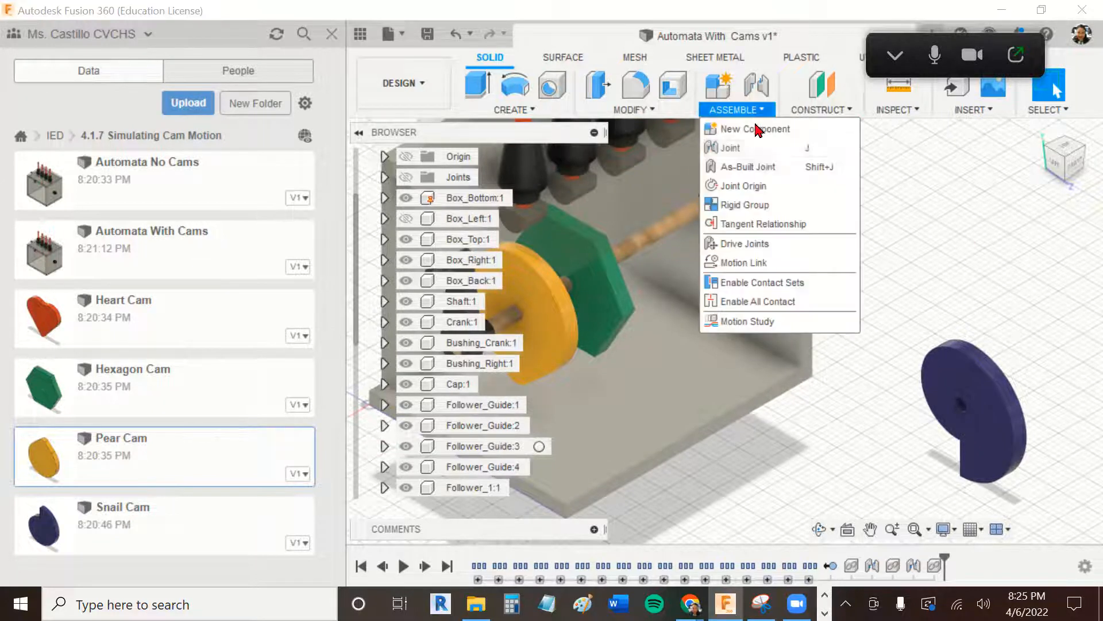
left_click(767, 148)
scroll(971, 296, "up", 2)
middle_click_drag(973, 298, 837, 308)
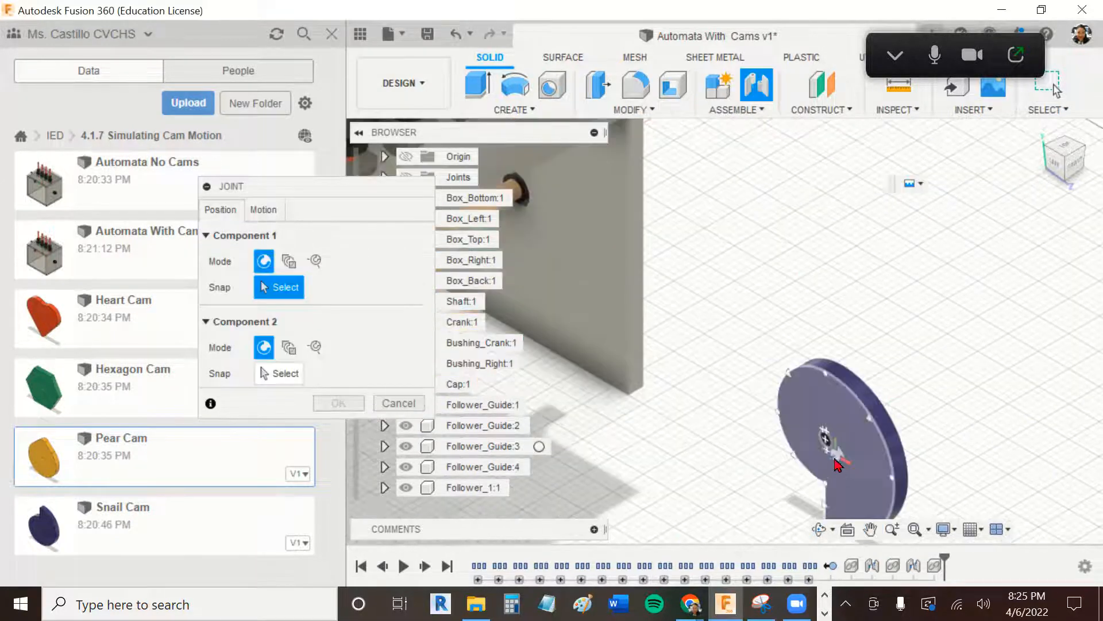
left_click(827, 448)
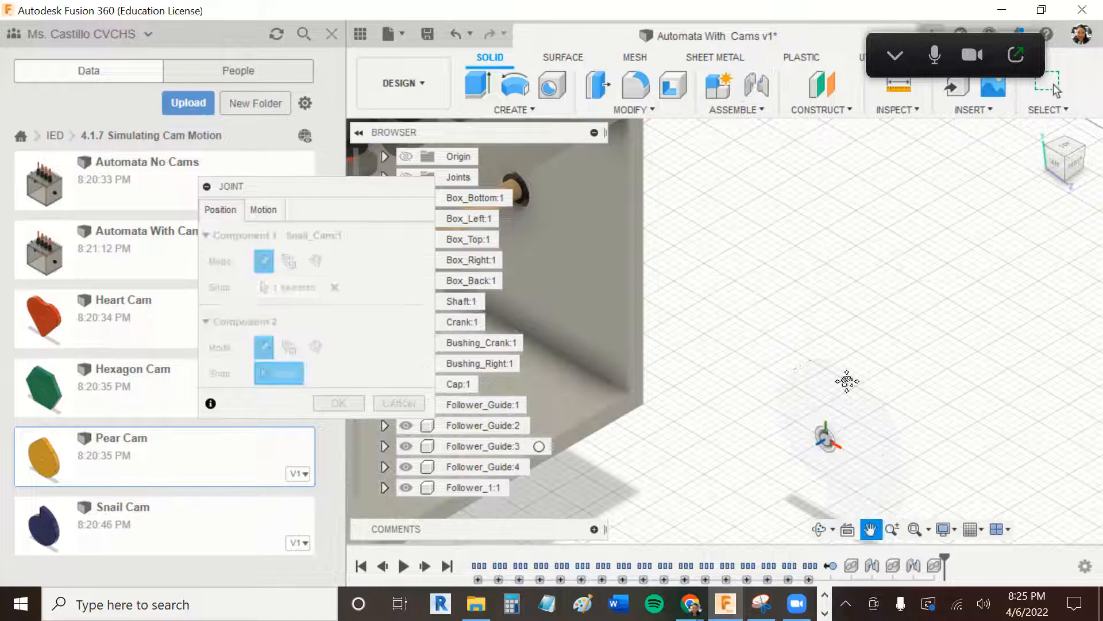
middle_click_drag(692, 434, 718, 441)
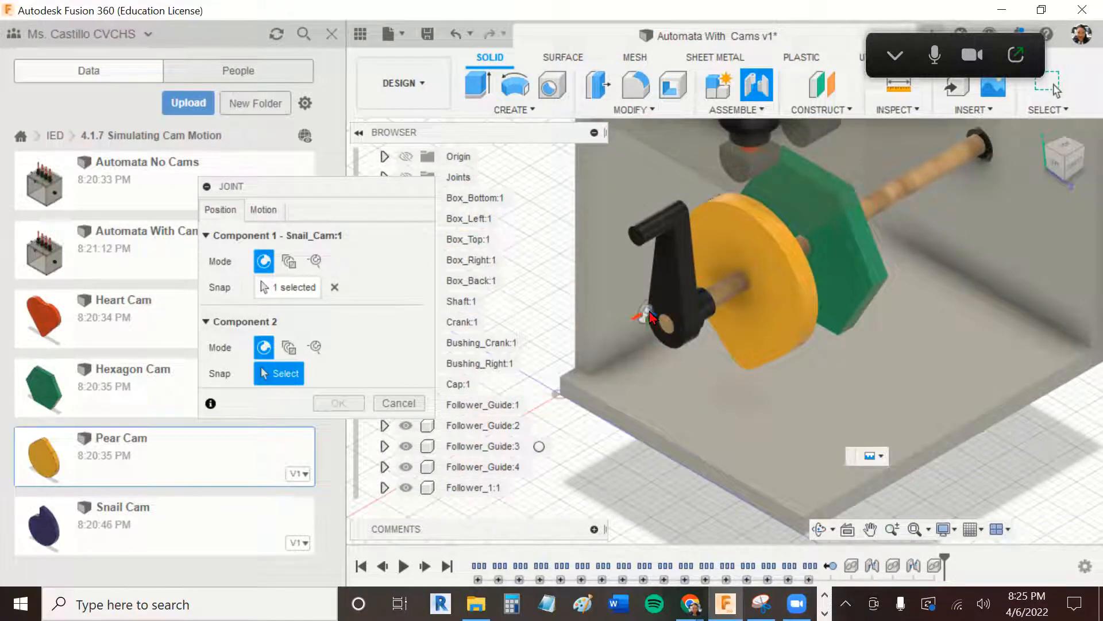
scroll(645, 314, "up", 2)
left_click(677, 323)
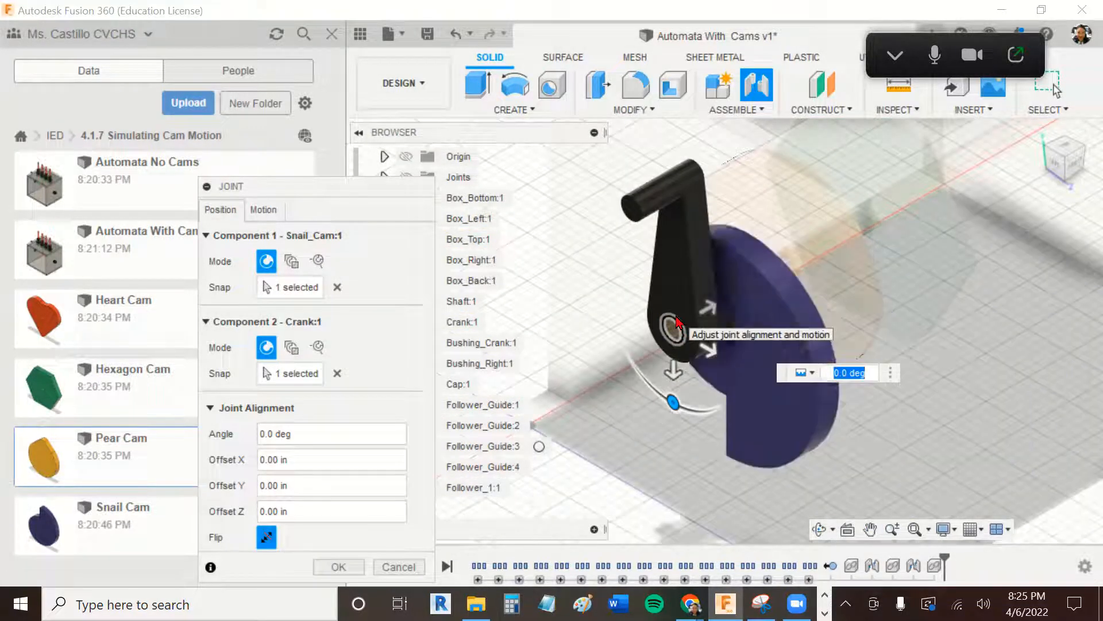
Offset the snail cam 3.25 in along Z, beneath the third follower, and accept the joint.
left_click(1072, 177)
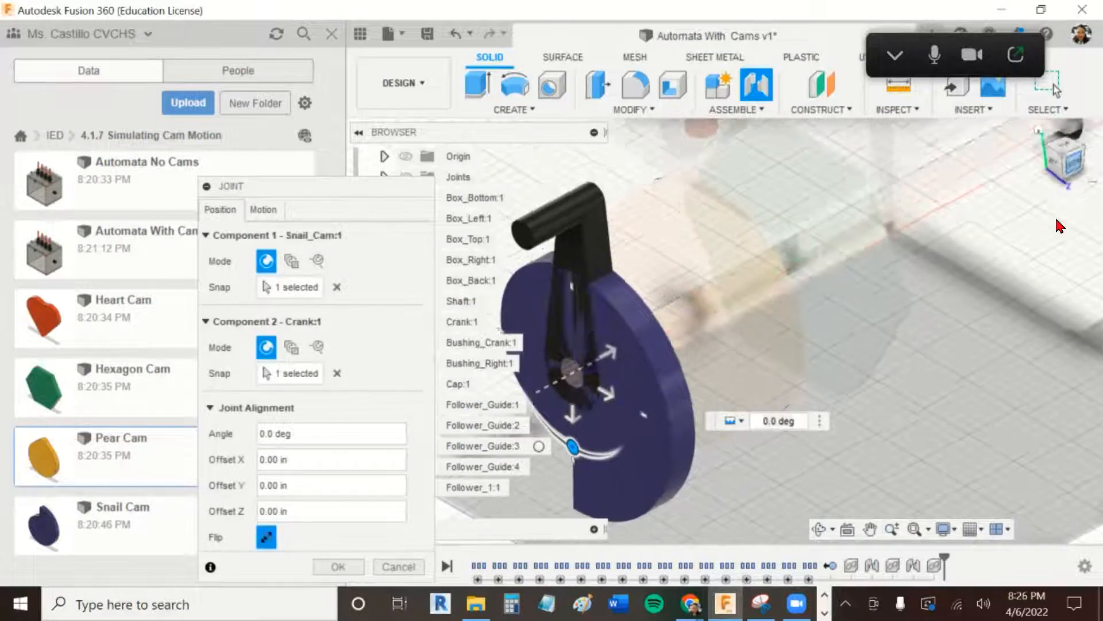
left_click_drag(730, 301, 1007, 318)
middle_click_drag(1007, 318, 857, 352)
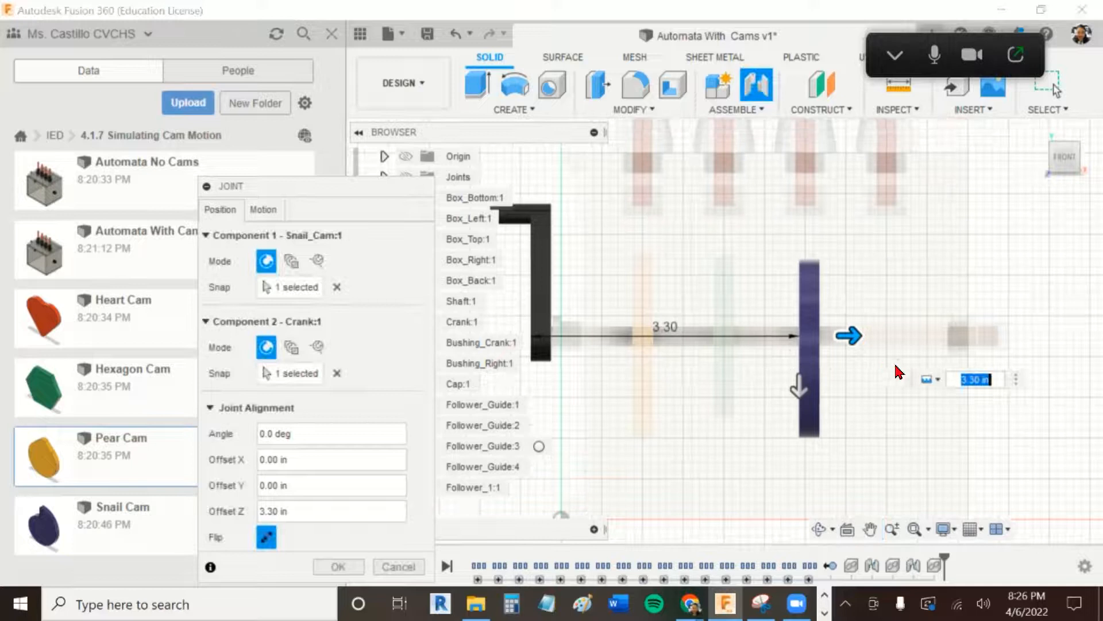
type("3.25")
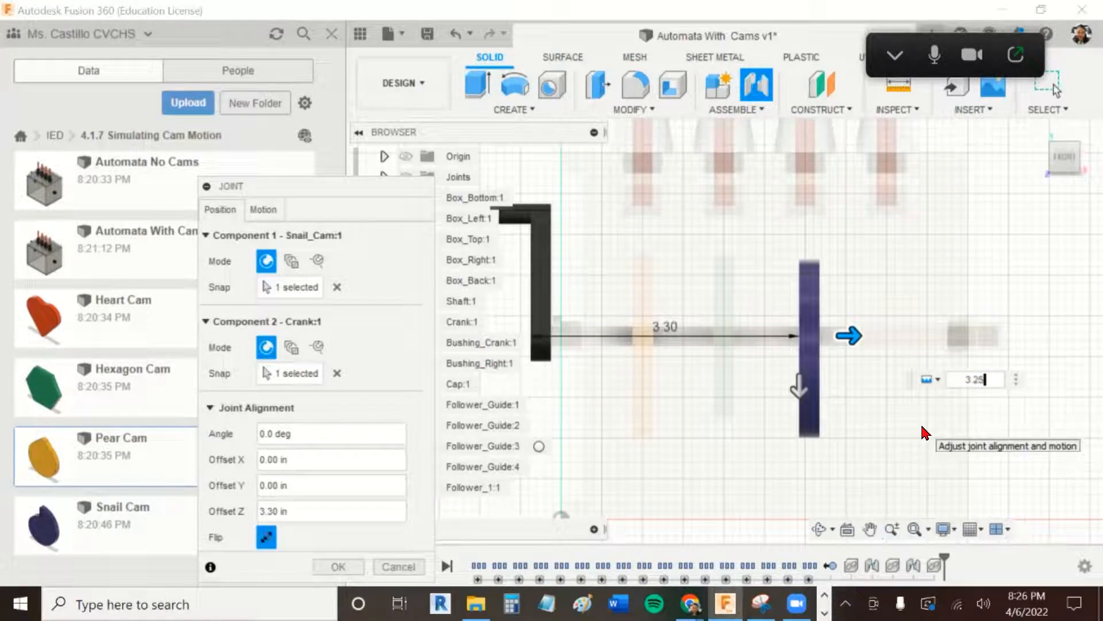
key("Return")
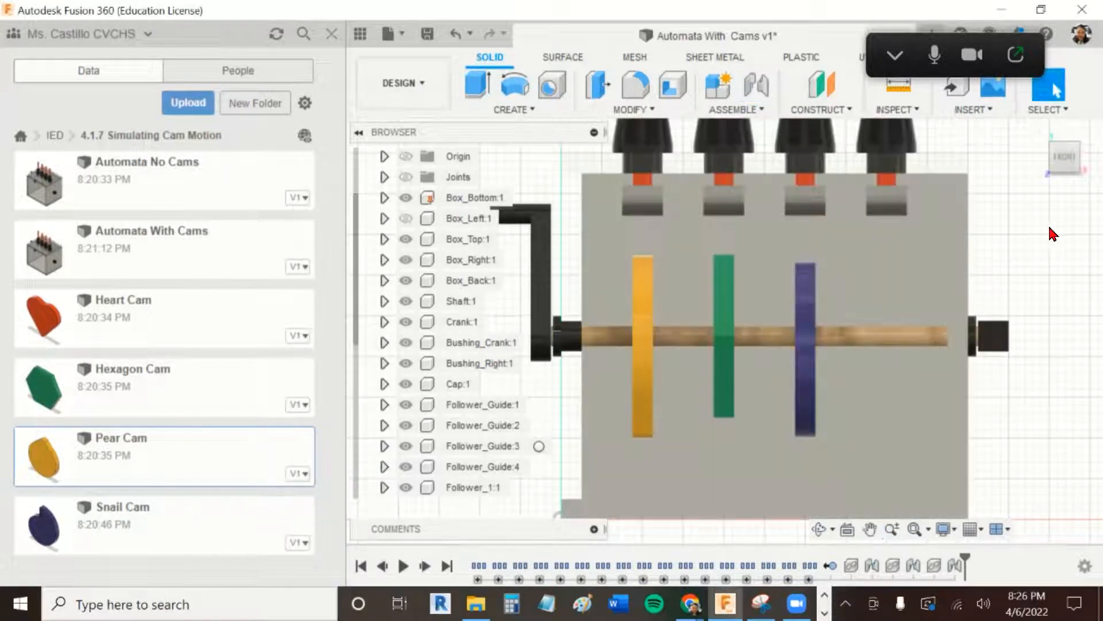
Insert the Heart Cam into the assembly and move it 5.00 in along Z, in front of the box.
middle_click_drag(1039, 232, 1030, 185)
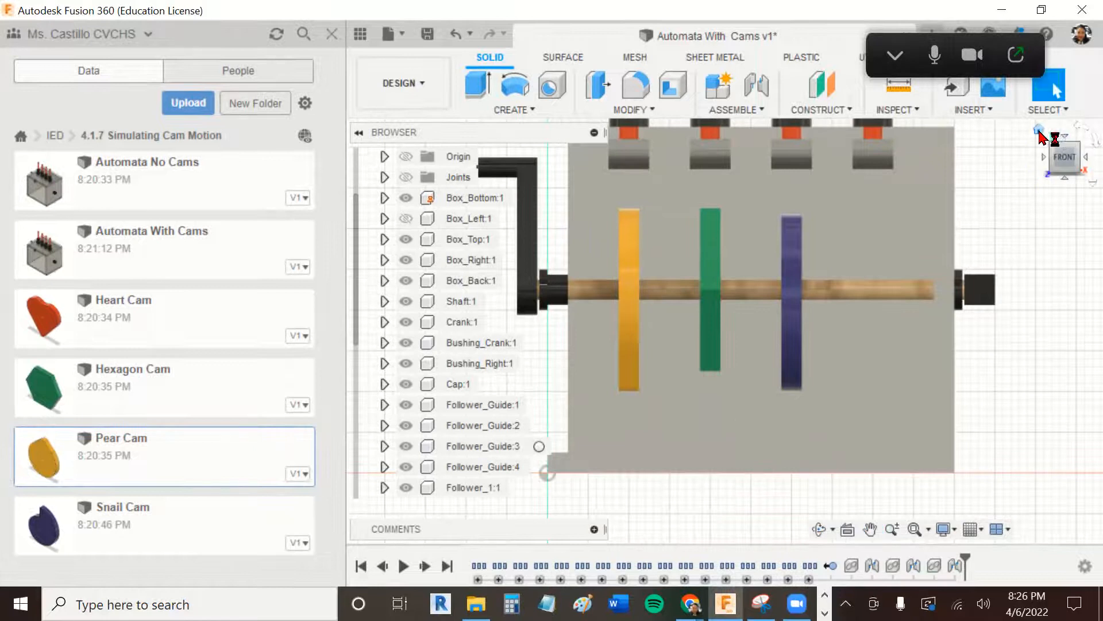
left_click(1039, 131)
left_click_drag(137, 329, 926, 355)
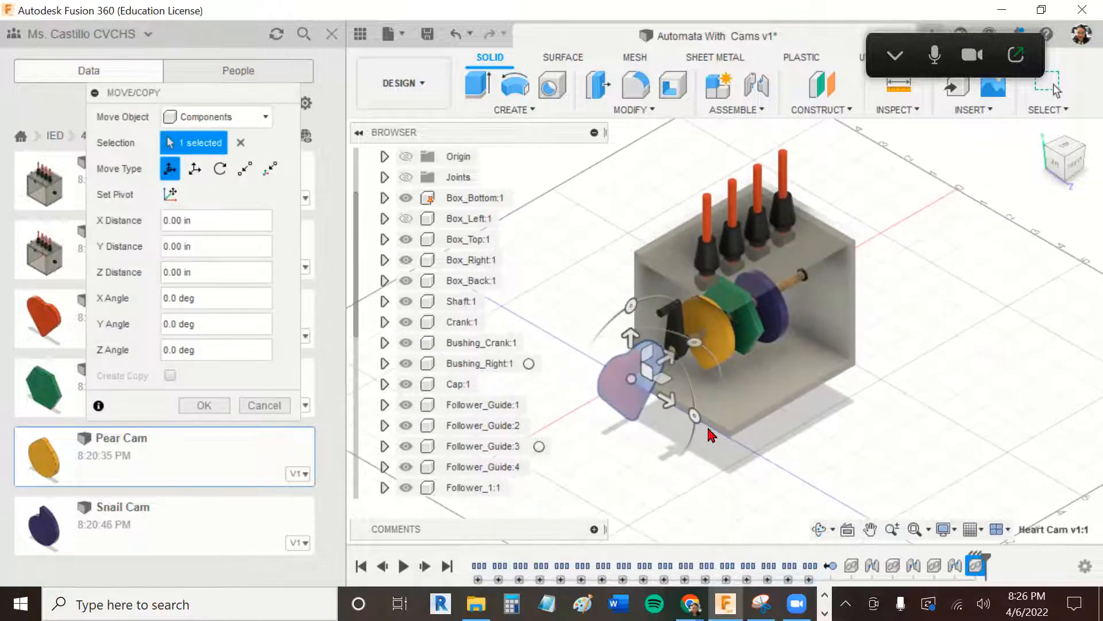
left_click_drag(666, 402, 842, 489)
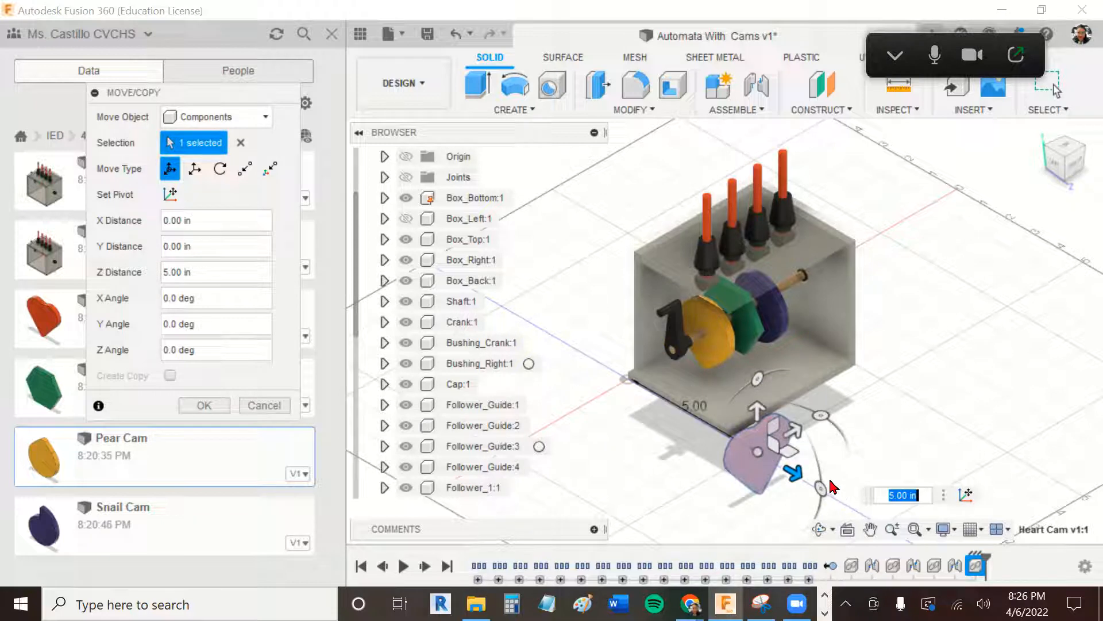
Rotate the heart cam 90 degrees about Y and -180 degrees about Z, and accept its placement.
left_click_drag(828, 417, 728, 434)
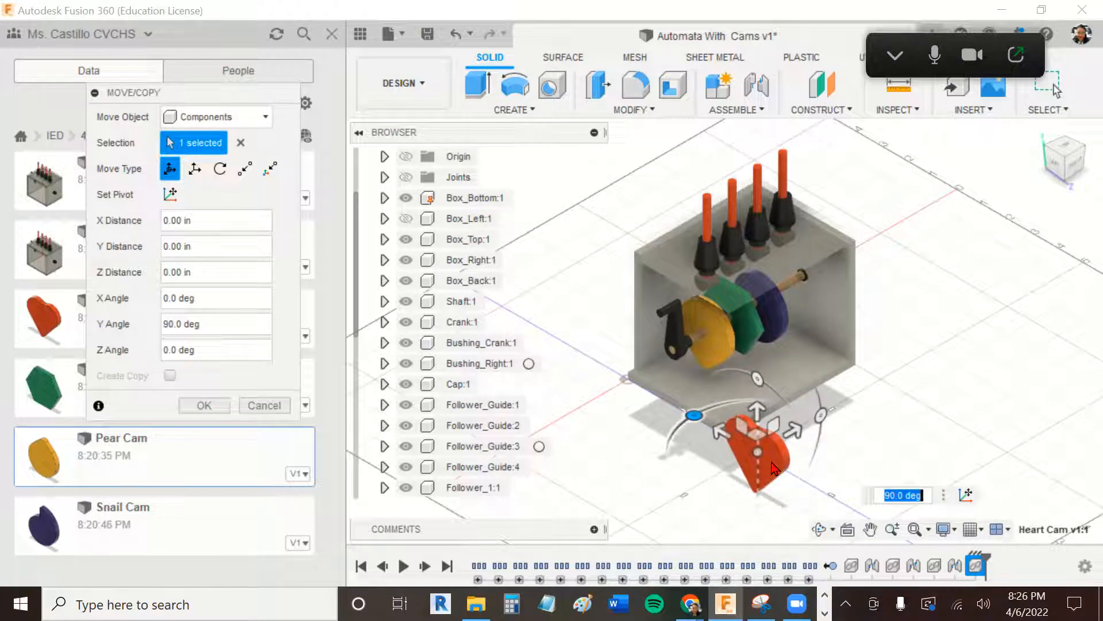
left_click_drag(694, 415, 755, 520)
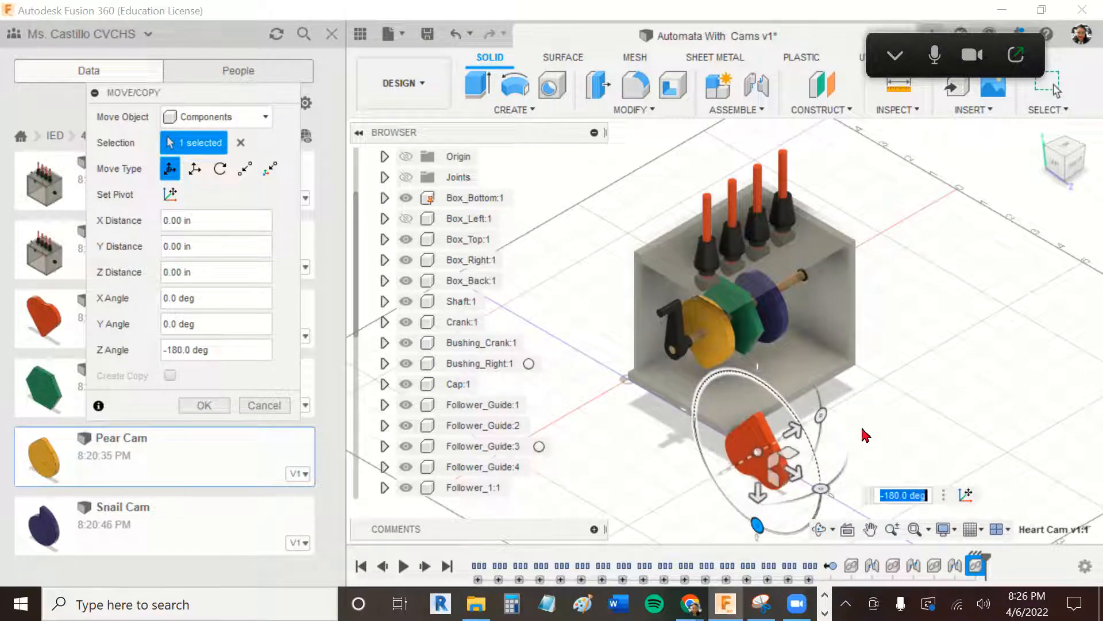
left_click(205, 405)
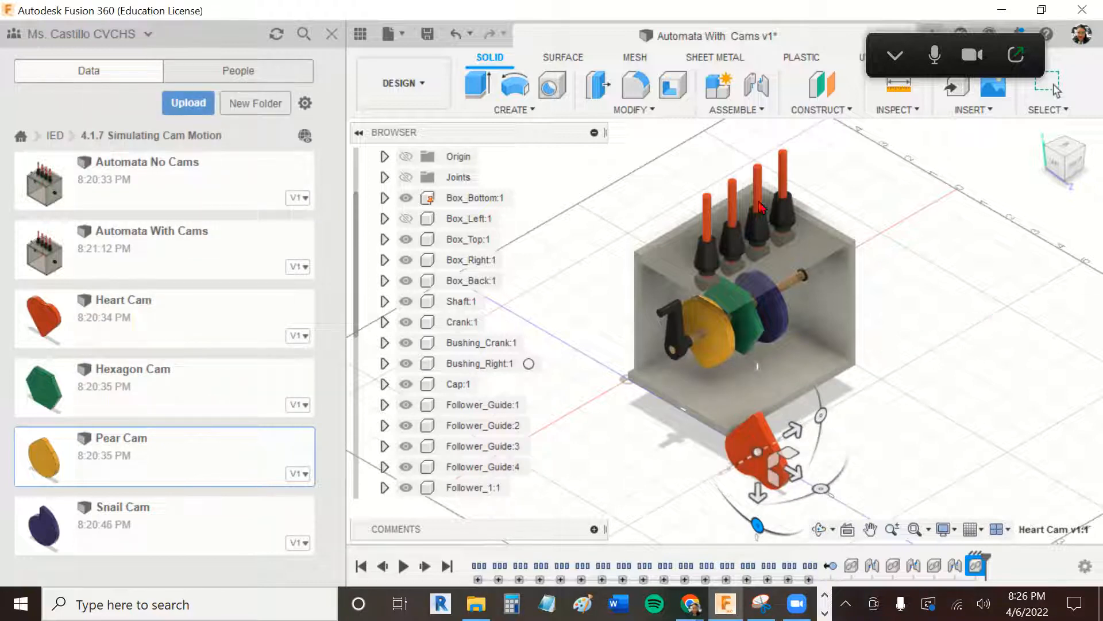
Start a Joint from the centre of the heart cam's front hole to the centre of the shaft's crank-side end.
left_click(737, 110)
left_click(742, 146)
middle_click_drag(844, 379, 900, 313)
scroll(900, 326, "up", 3)
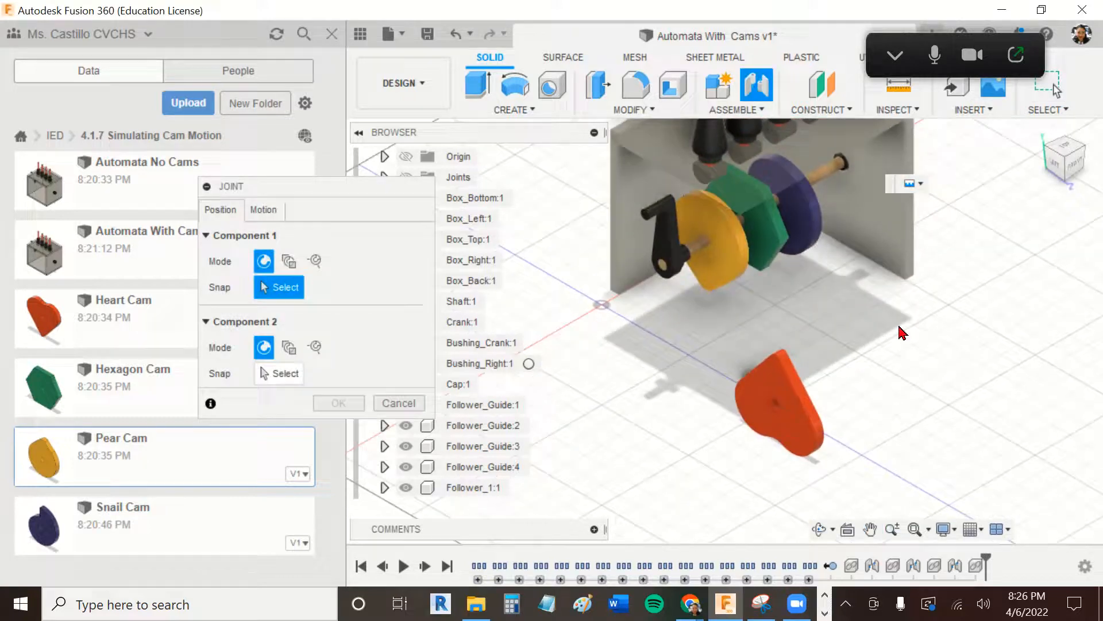
left_click(758, 422)
scroll(630, 271, "up", 2)
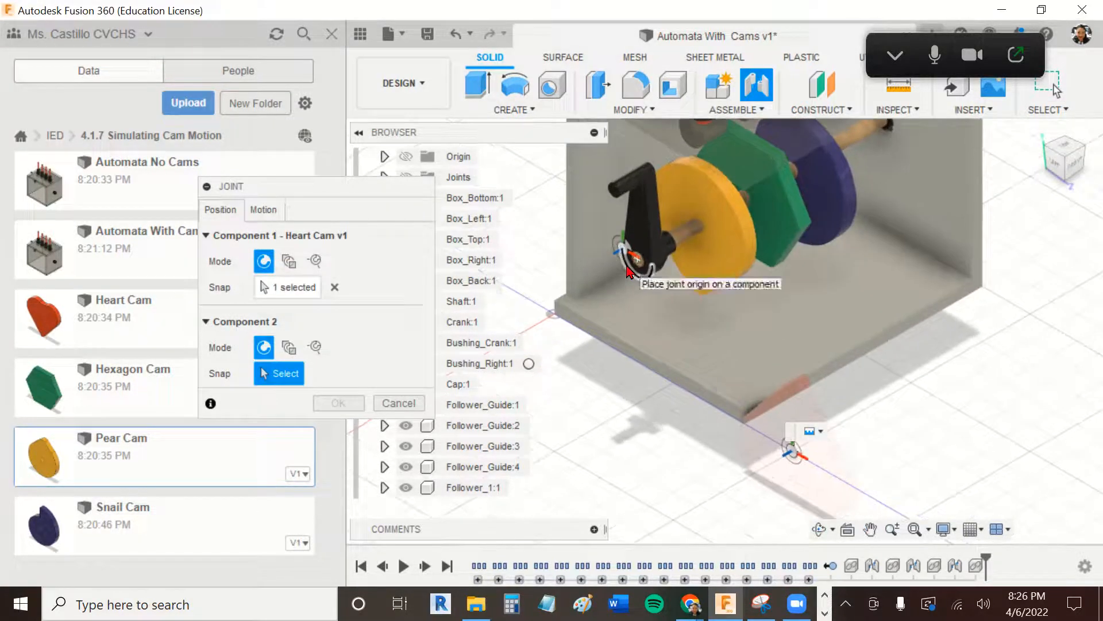
left_click(632, 266)
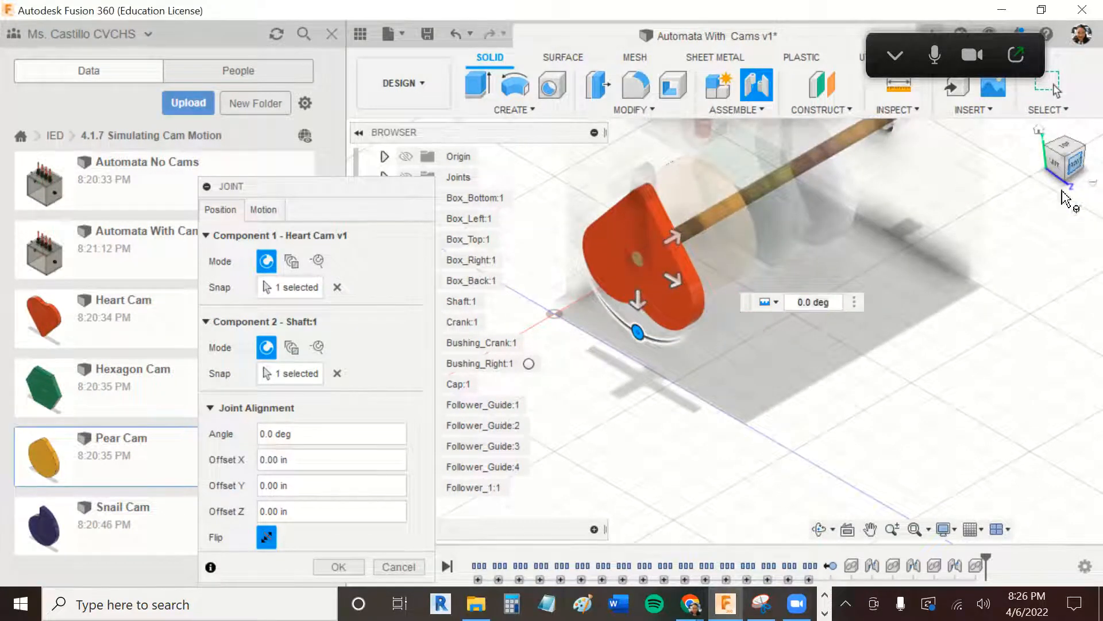
Offset the heart cam 4.25 in along Z, beneath the fourth follower, and accept the joint.
left_click(1072, 164)
left_click_drag(678, 300, 971, 309)
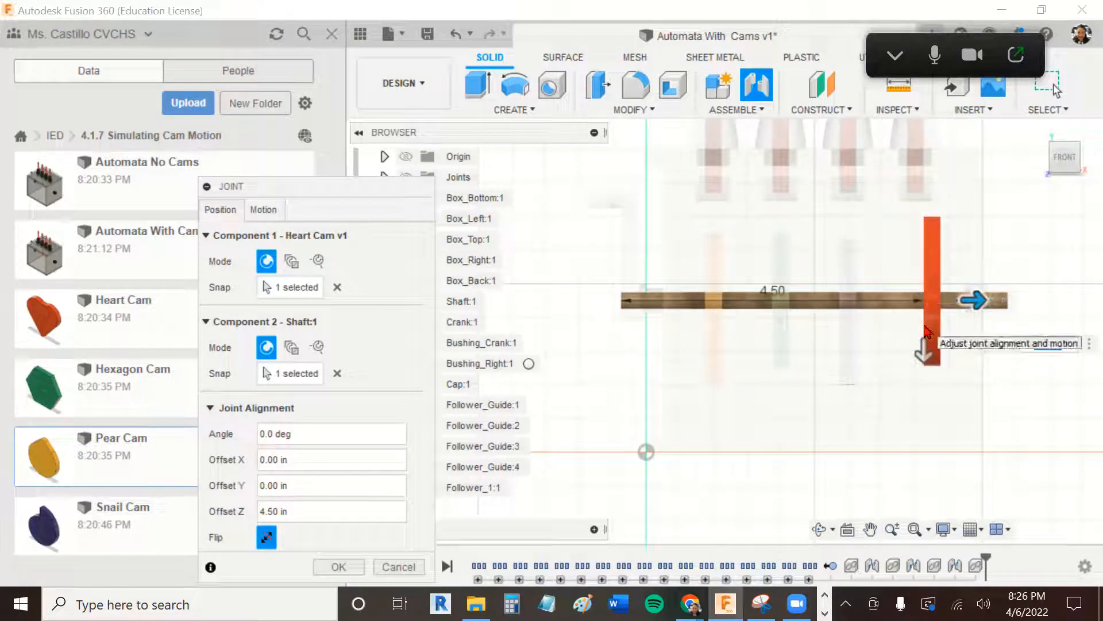
type("4.25")
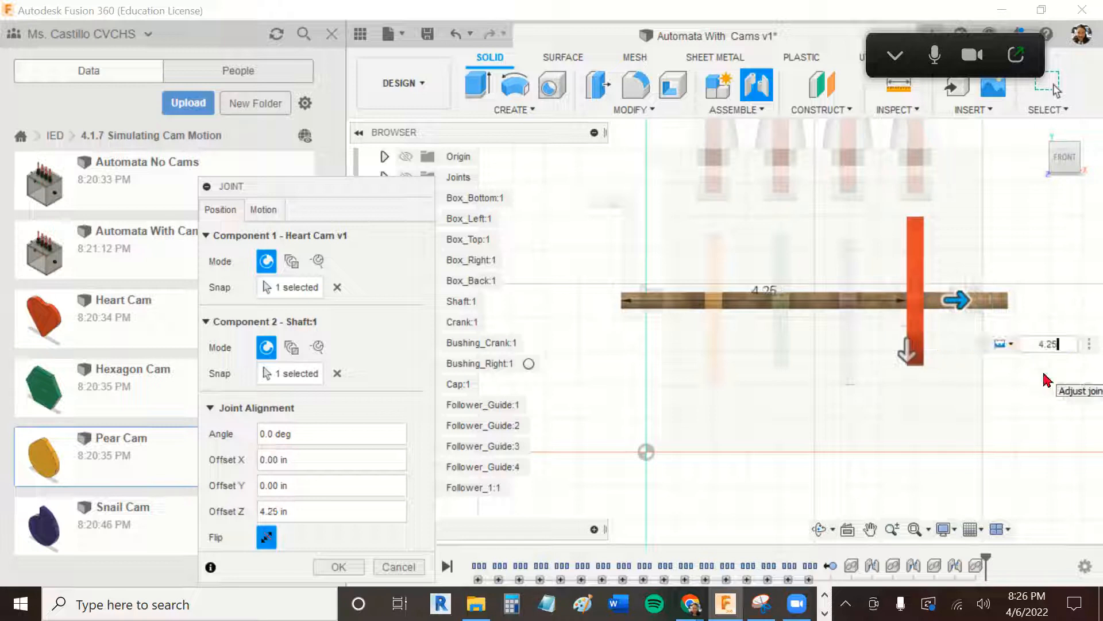
left_click(339, 567)
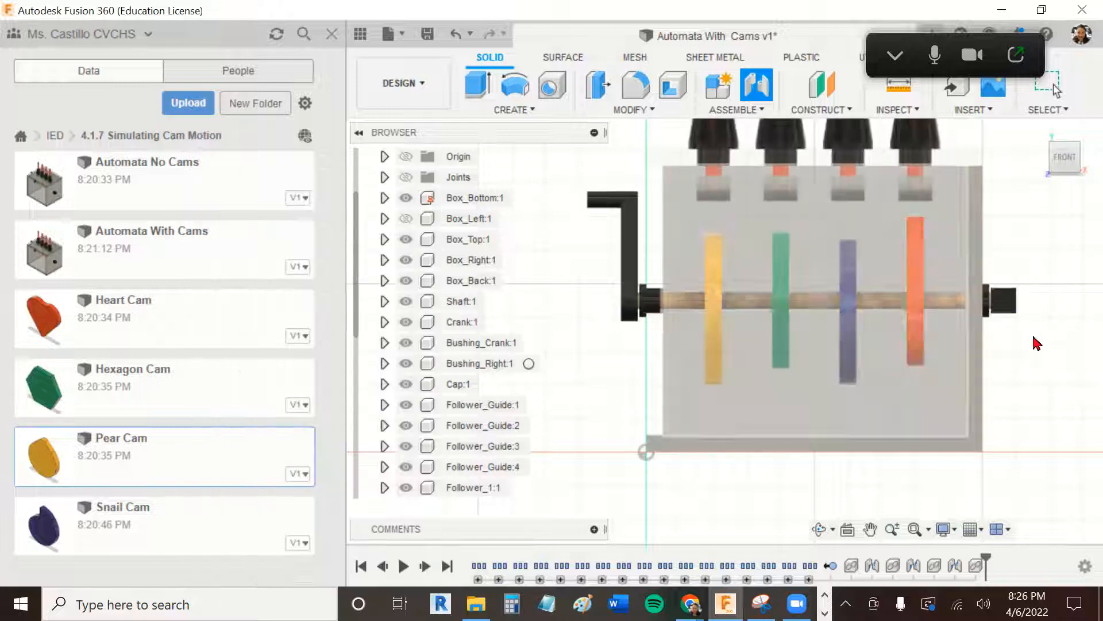
left_click(1045, 138)
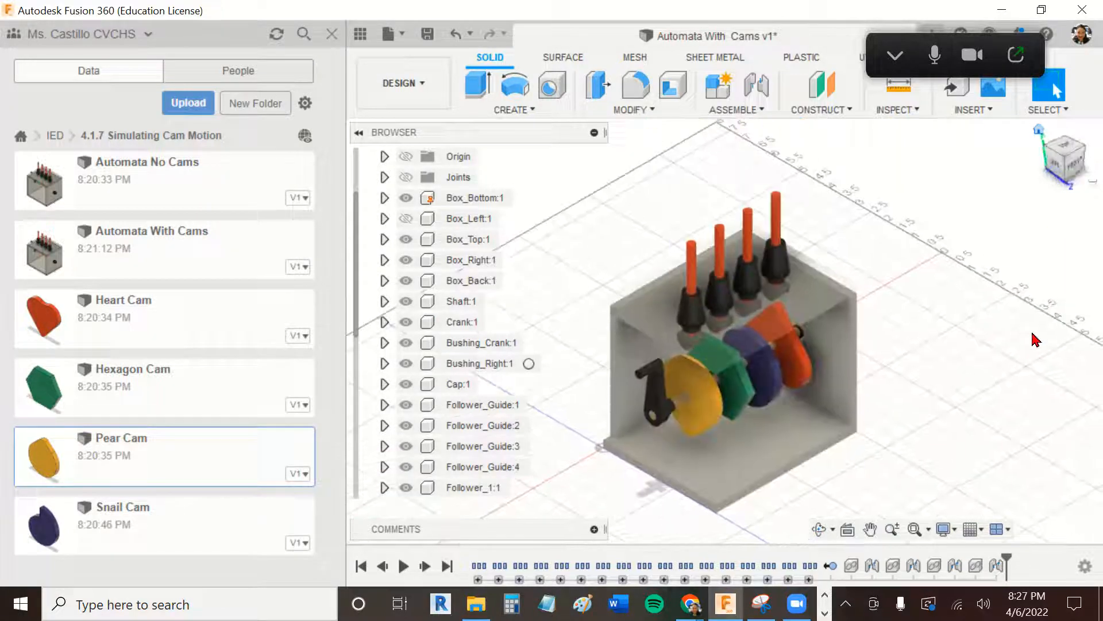
middle_click_drag(1035, 315, 1044, 282)
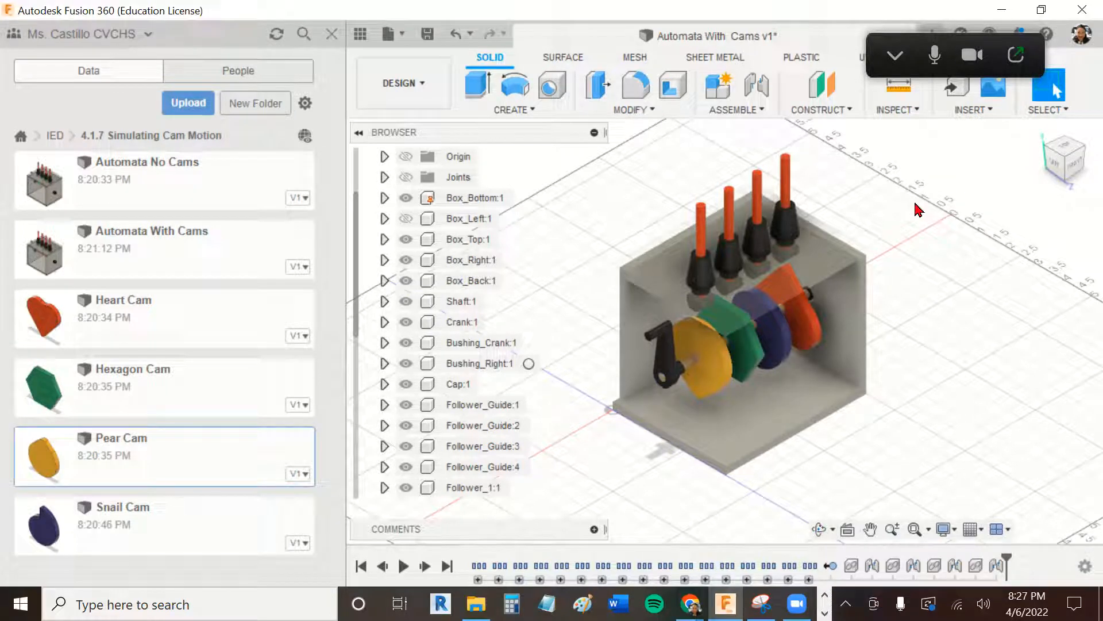
left_click(745, 115)
left_click(926, 332)
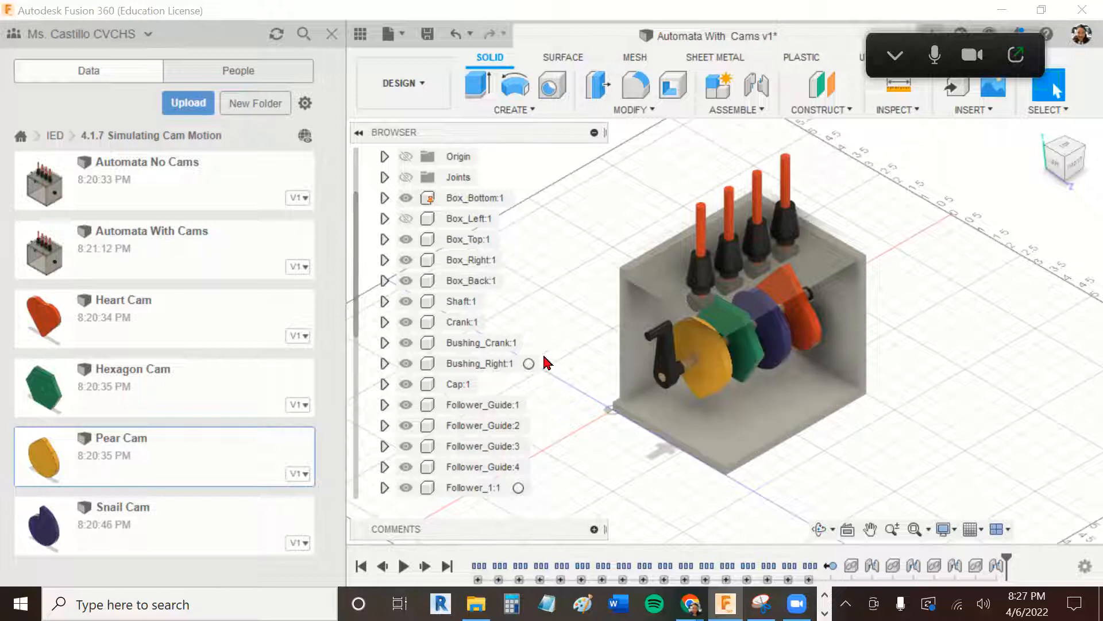
Close the data panel and expand the assembly's Joints folder in the browser.
scroll(364, 230, "up", 3)
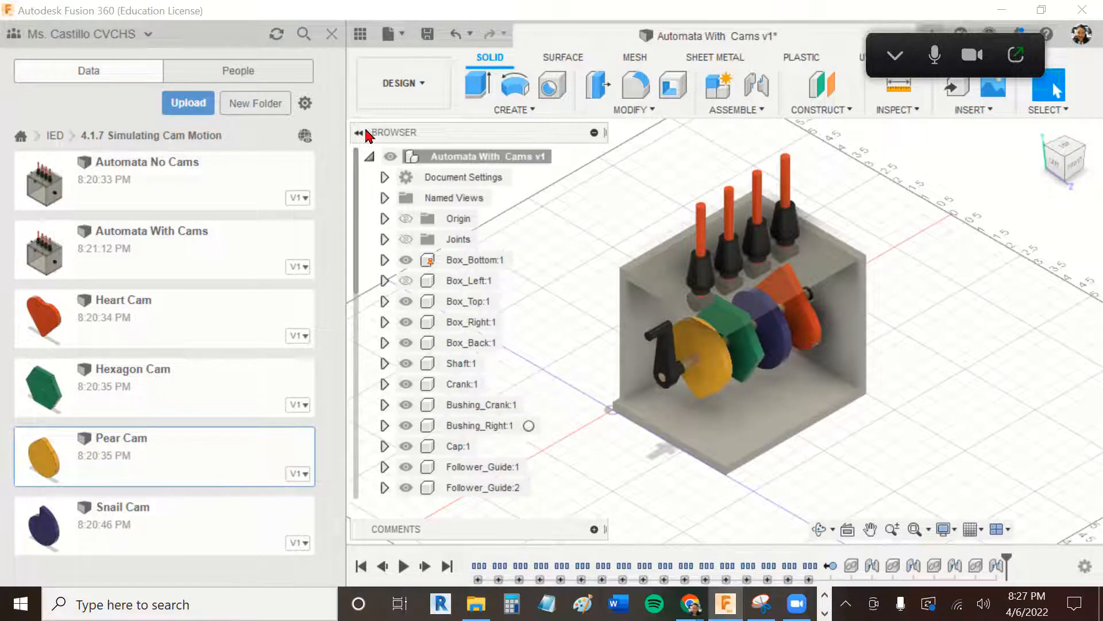
left_click(332, 35)
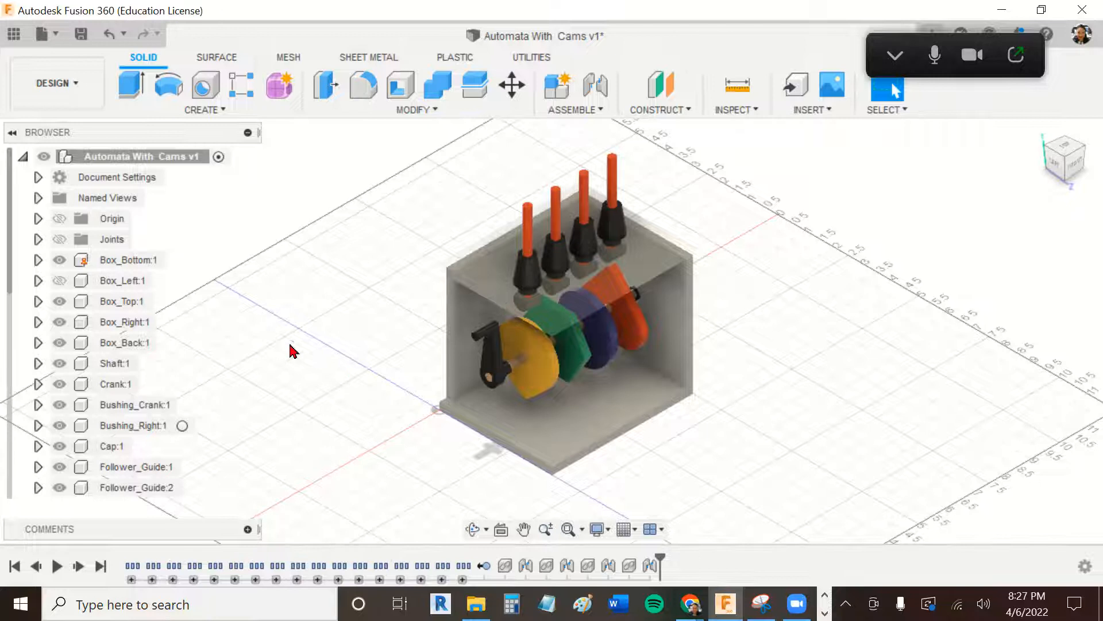
left_click(38, 239)
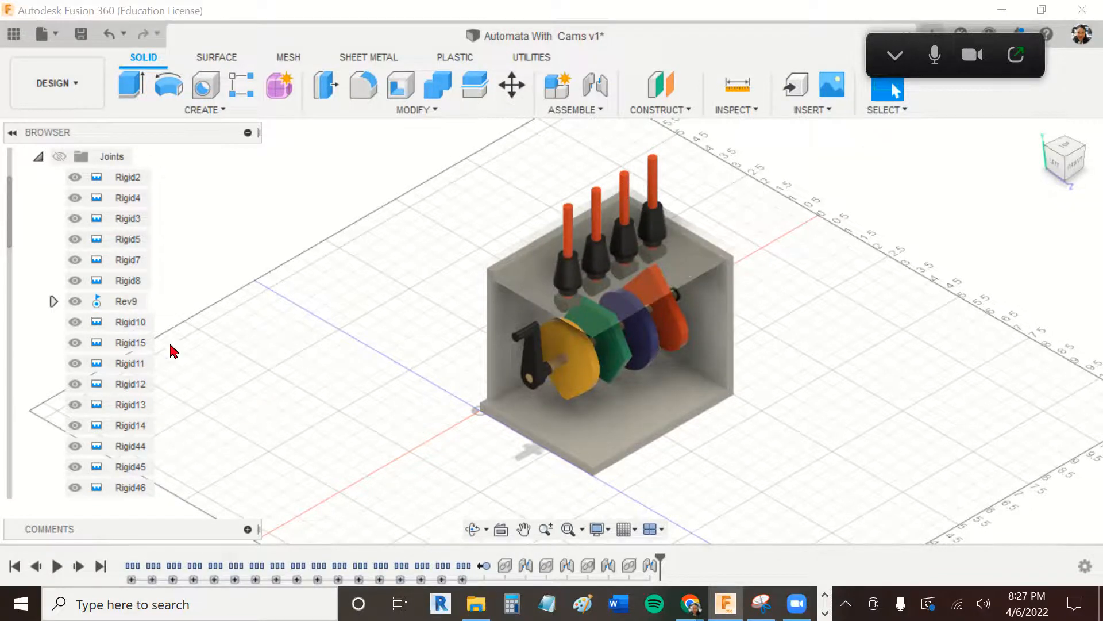
Animate the model from the revolute joint Rev9.
left_click(128, 311)
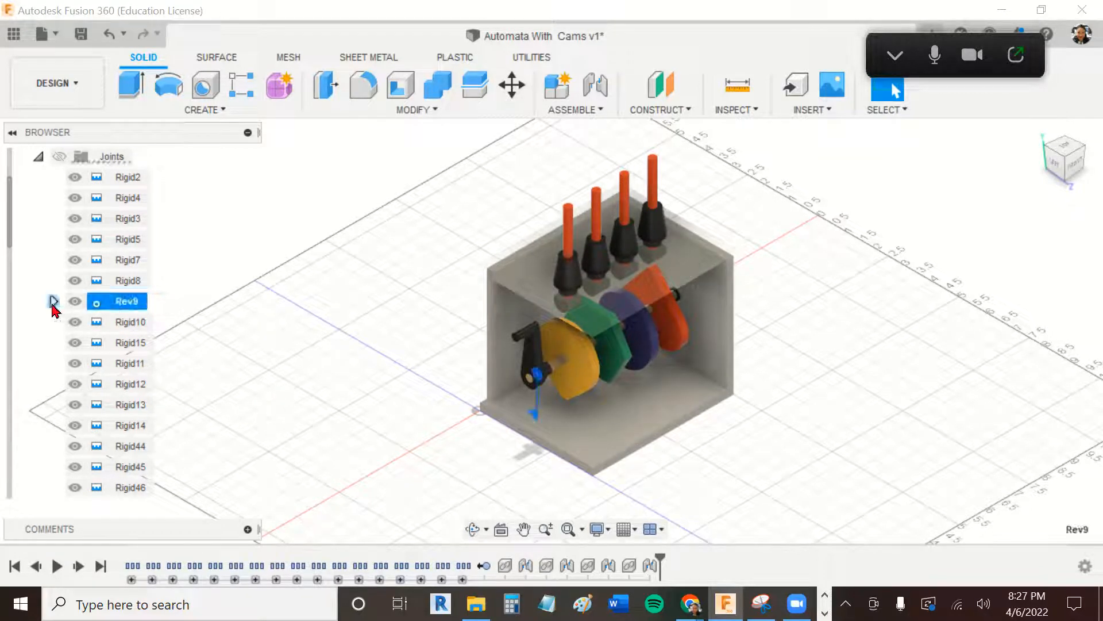
left_click(52, 302)
left_click(58, 307)
right_click(121, 301)
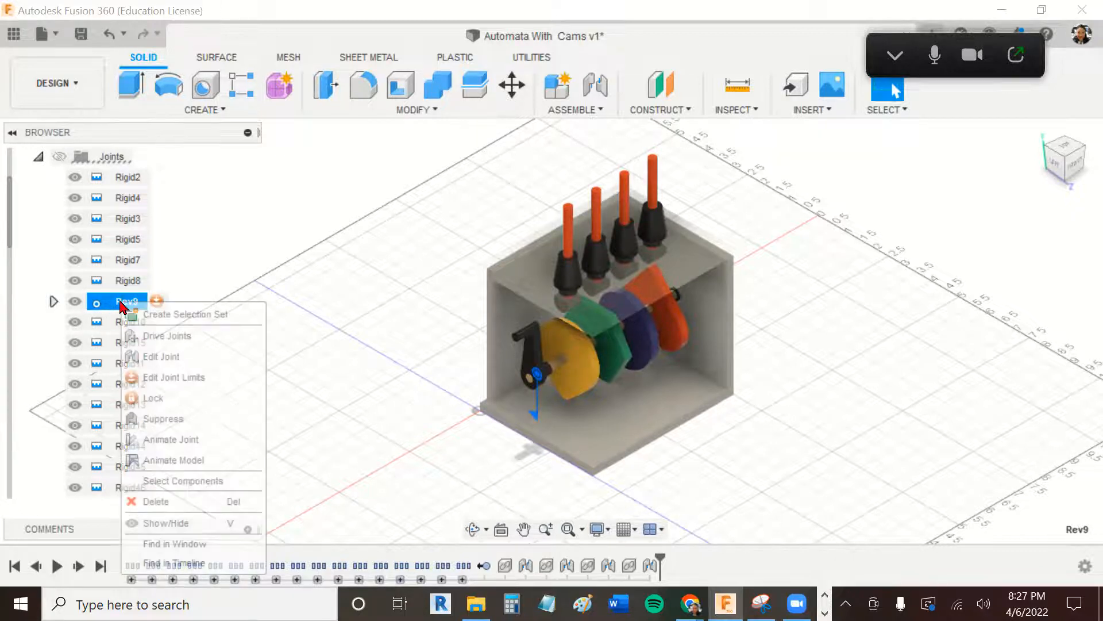
left_click(195, 463)
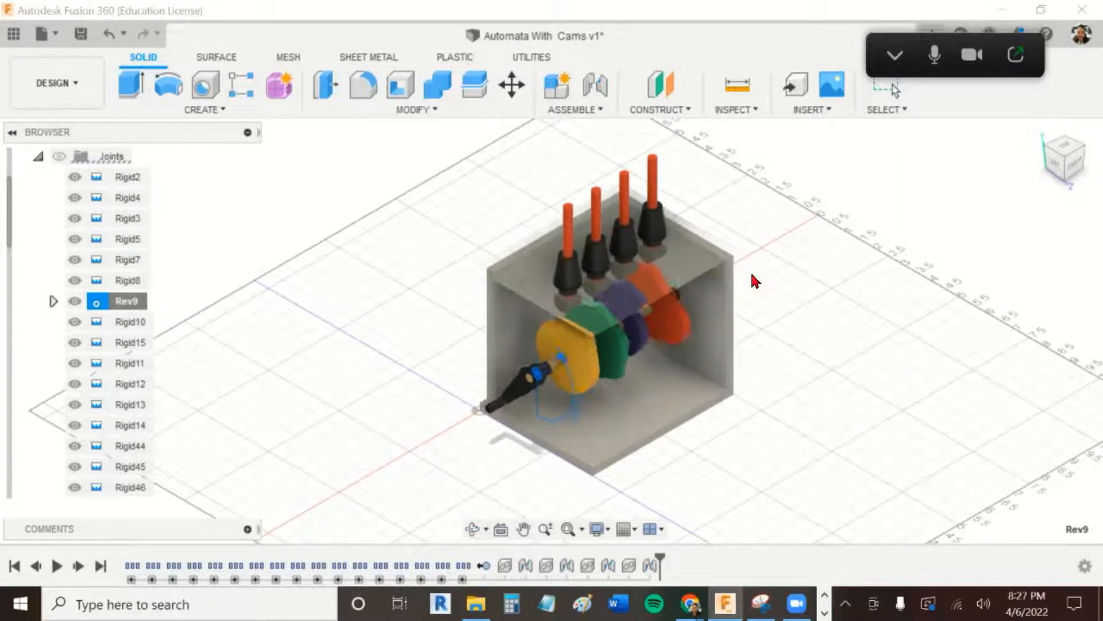
View the running cam animation from the front and stop it.
left_click(1055, 168)
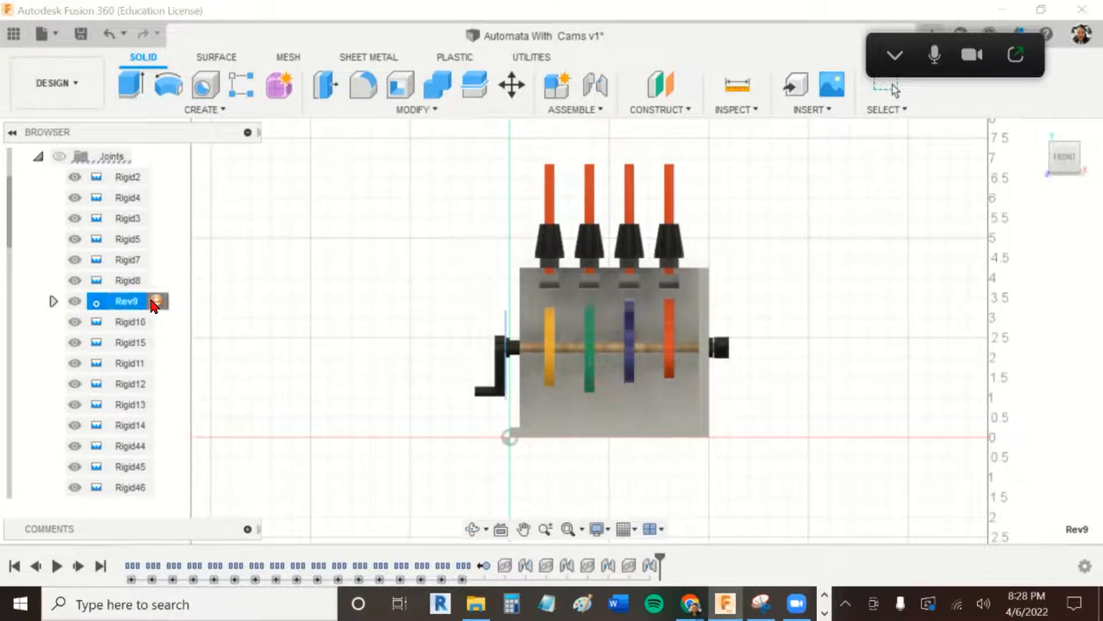
left_click(156, 303)
key("Return")
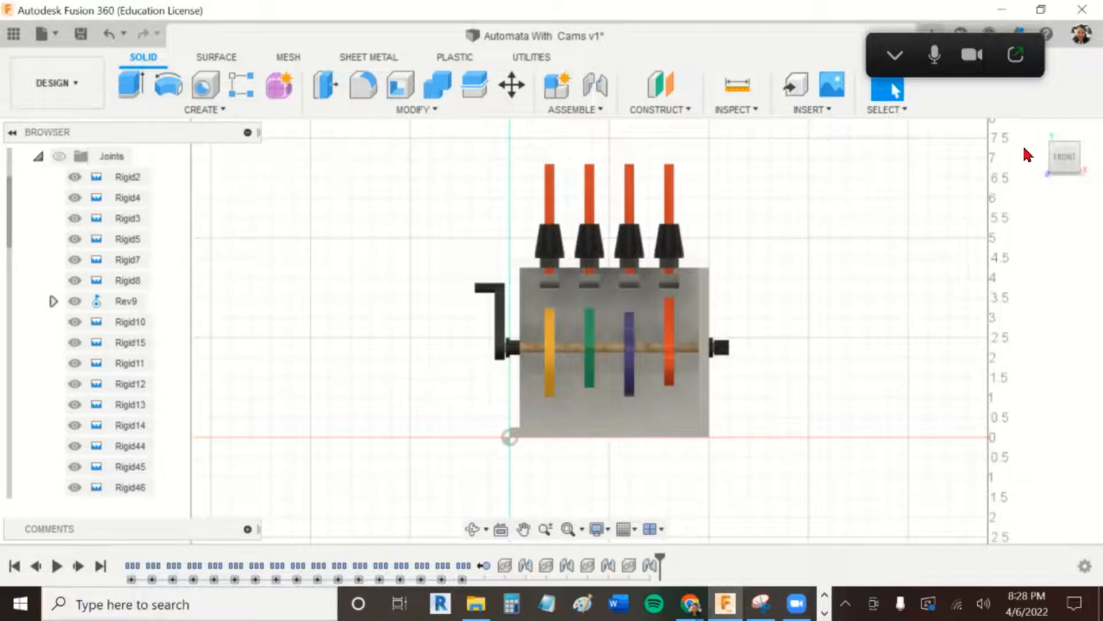
Turn the crank by hand and shift the first two followers along their sliders to test the mechanism's motion.
left_click(1040, 137)
middle_click_drag(821, 357, 868, 325)
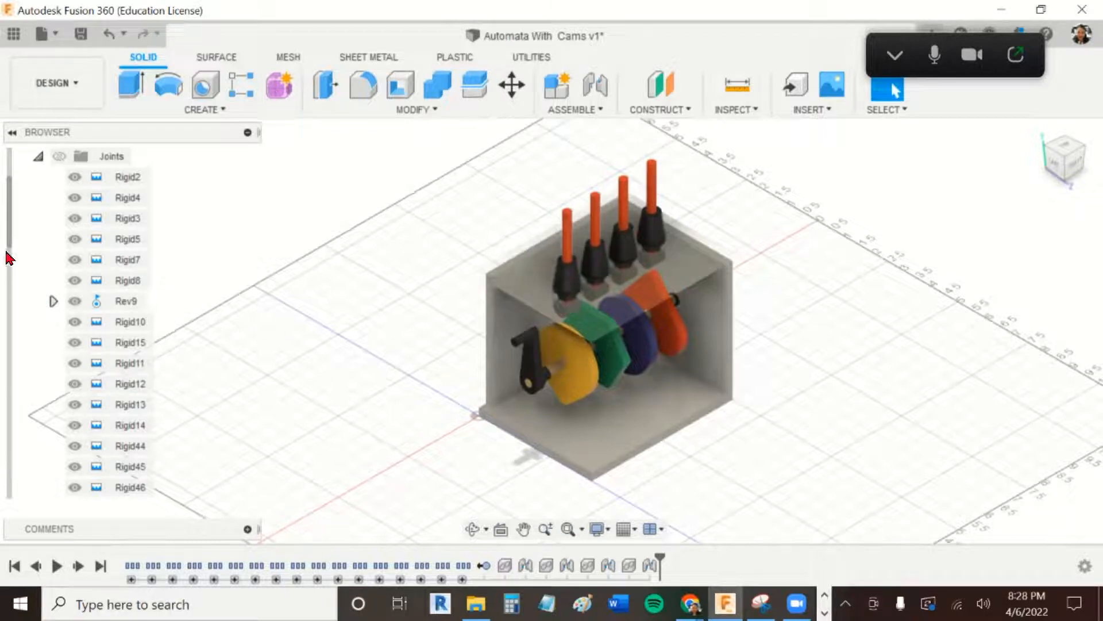
left_click_drag(8, 246, 9, 292)
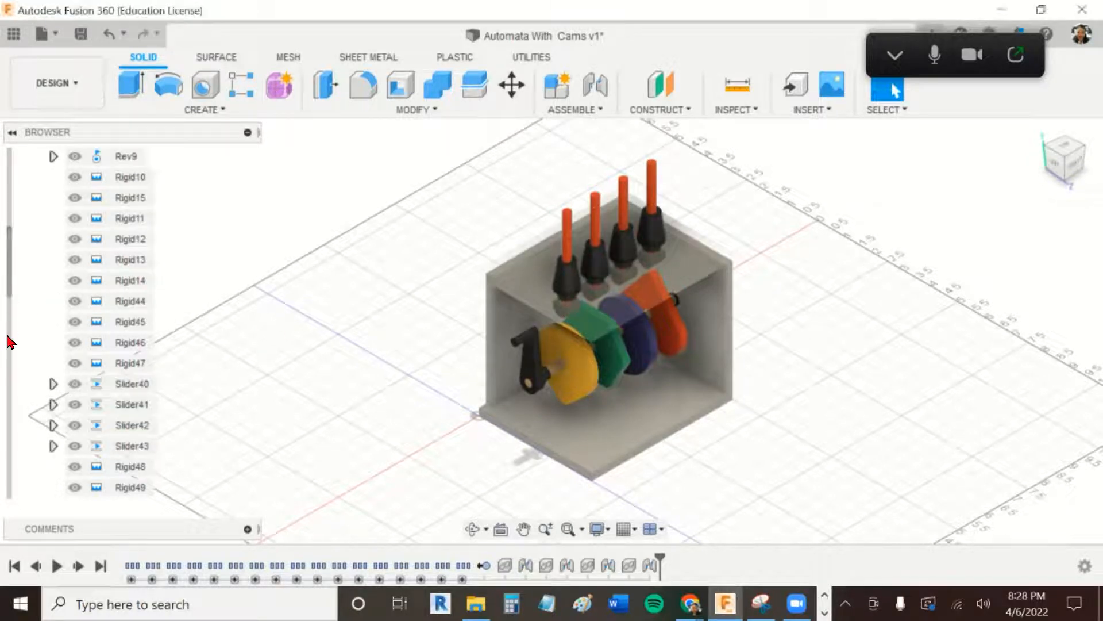
scroll(8, 342, "down", 3)
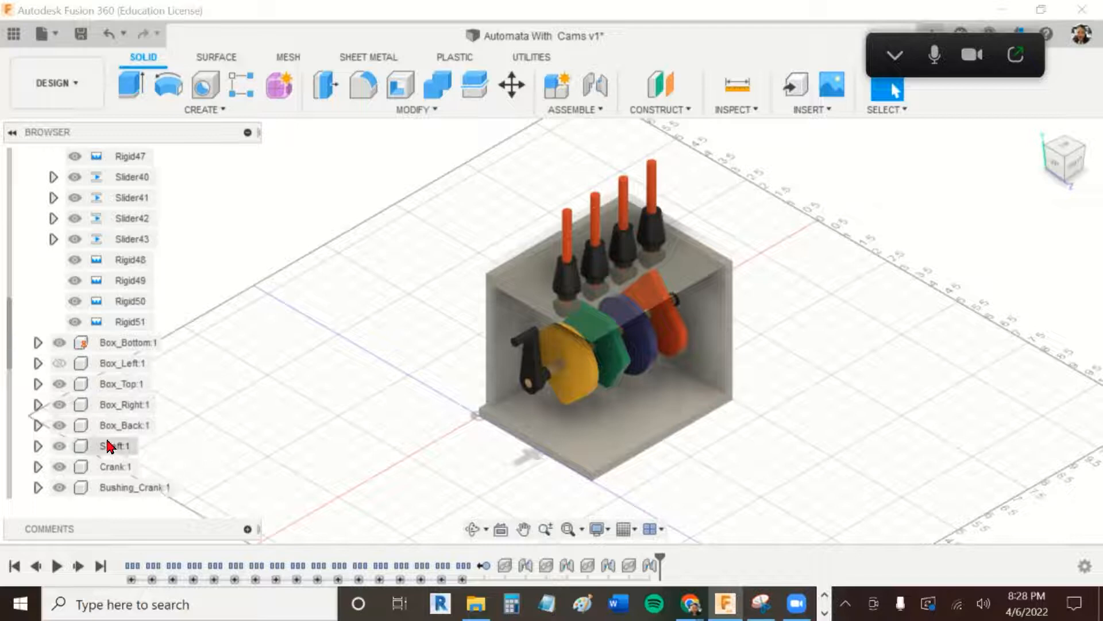
left_click(116, 467)
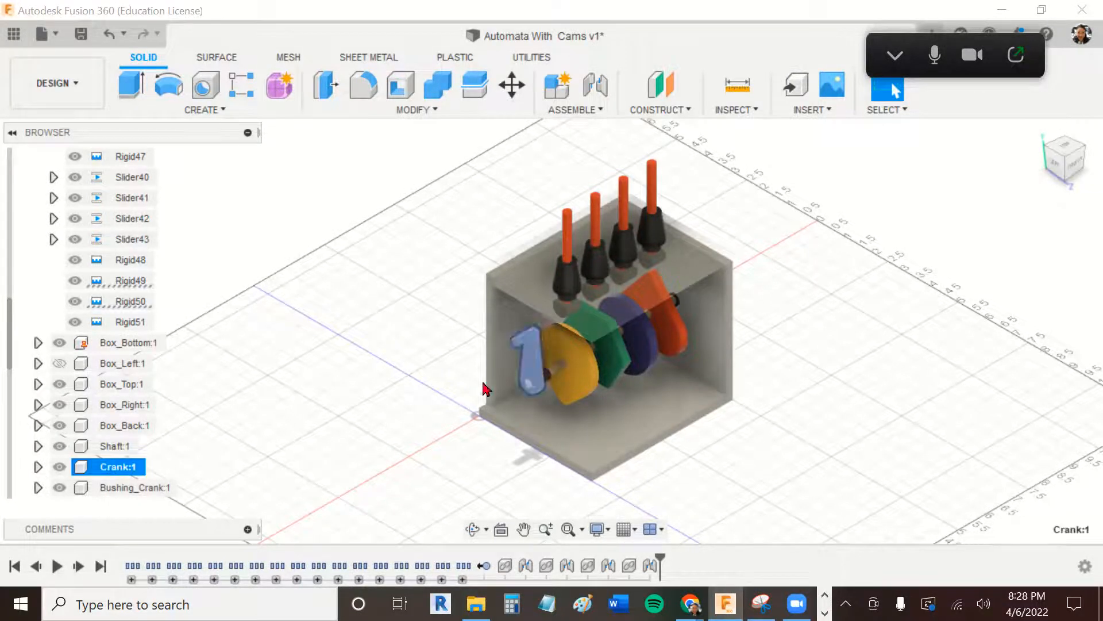
left_click_drag(530, 347, 482, 341)
left_click_drag(530, 432, 296, 377)
left_click_drag(326, 436, 280, 392)
left_click_drag(262, 449, 595, 245)
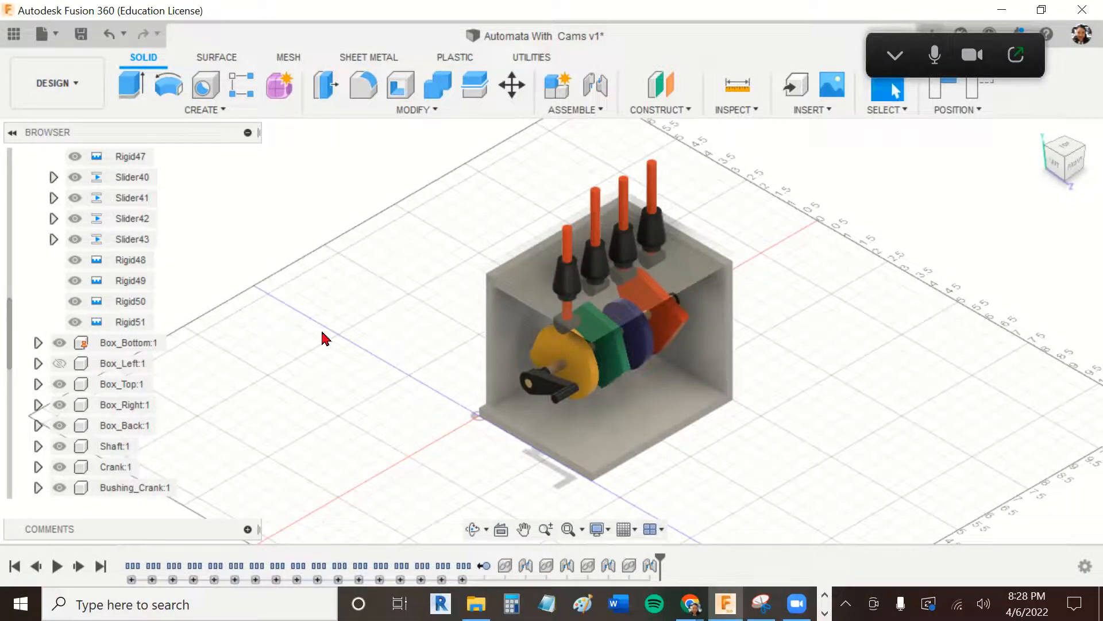
Return the crank's revolute joint Rev9 to its home position.
left_click_drag(14, 363, 9, 274)
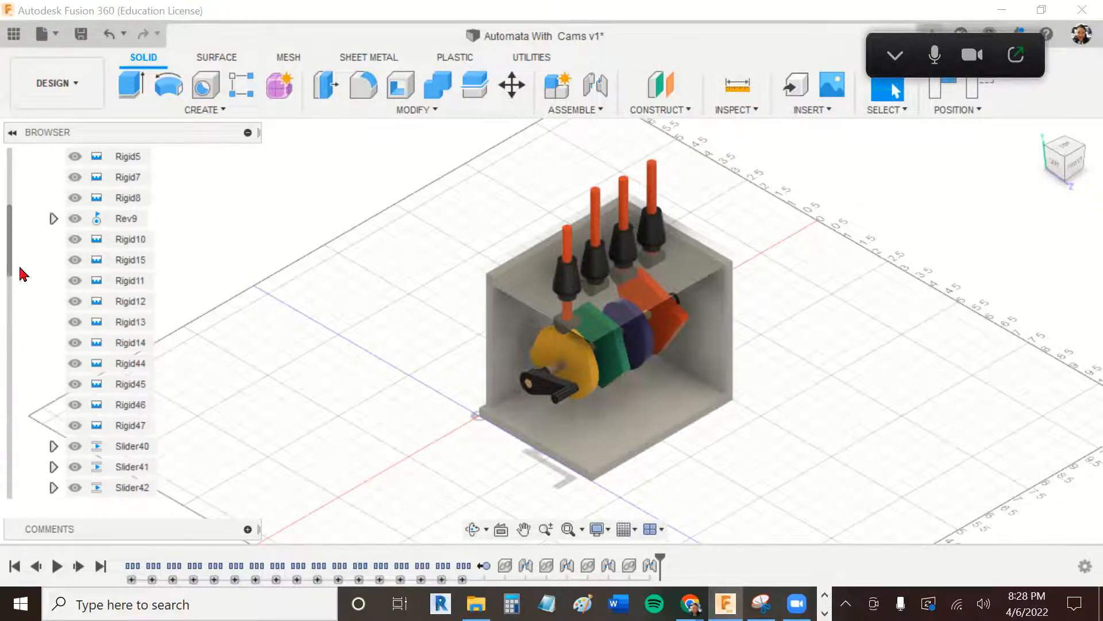
right_click(105, 223)
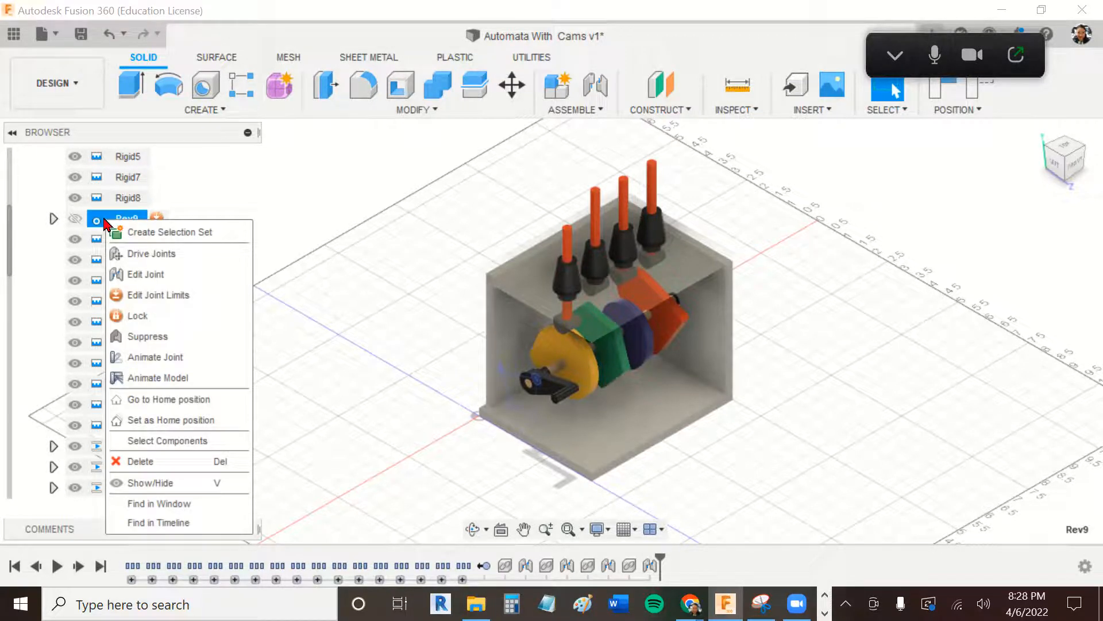
left_click(176, 399)
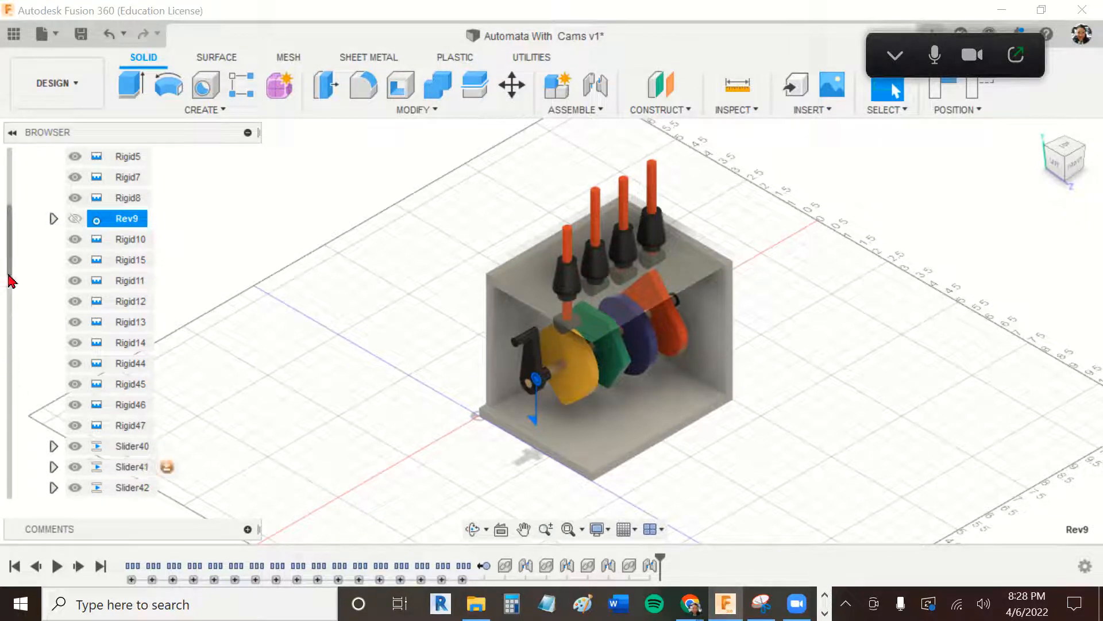
Return the first two followers' joints, Slider40 and Slider41, to their home positions.
scroll(8, 277, "down", 3)
left_click(130, 322)
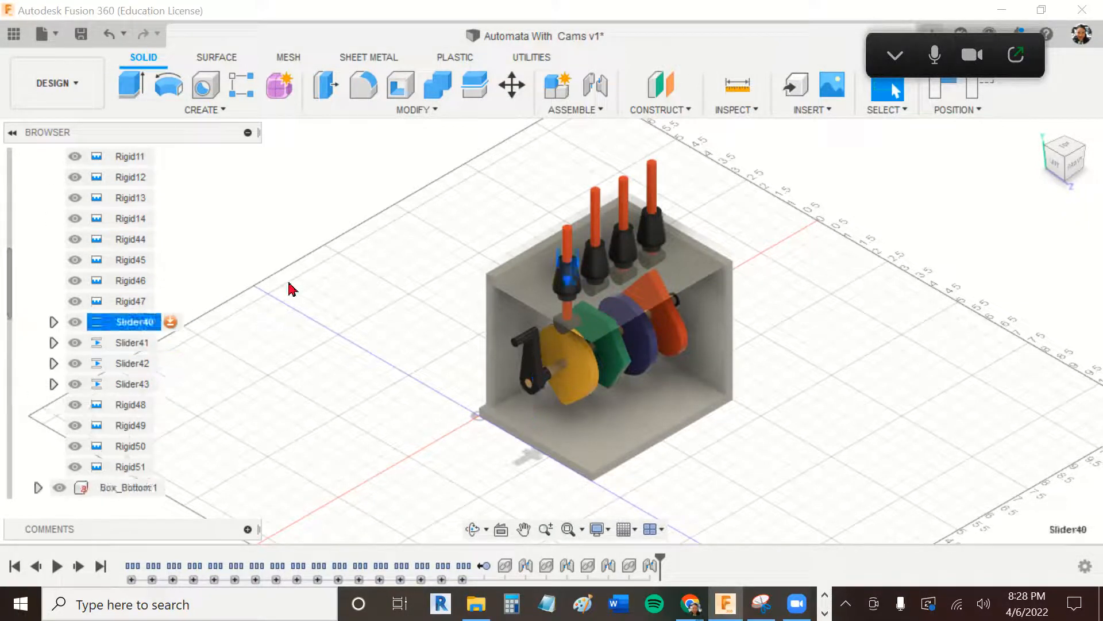
right_click(132, 326)
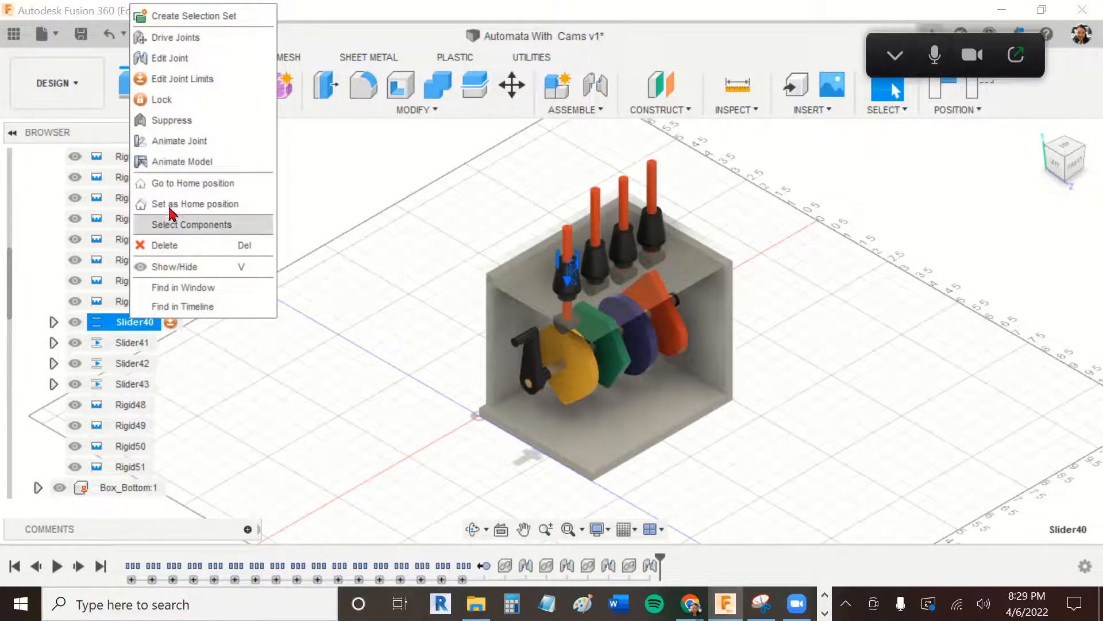
left_click(172, 185)
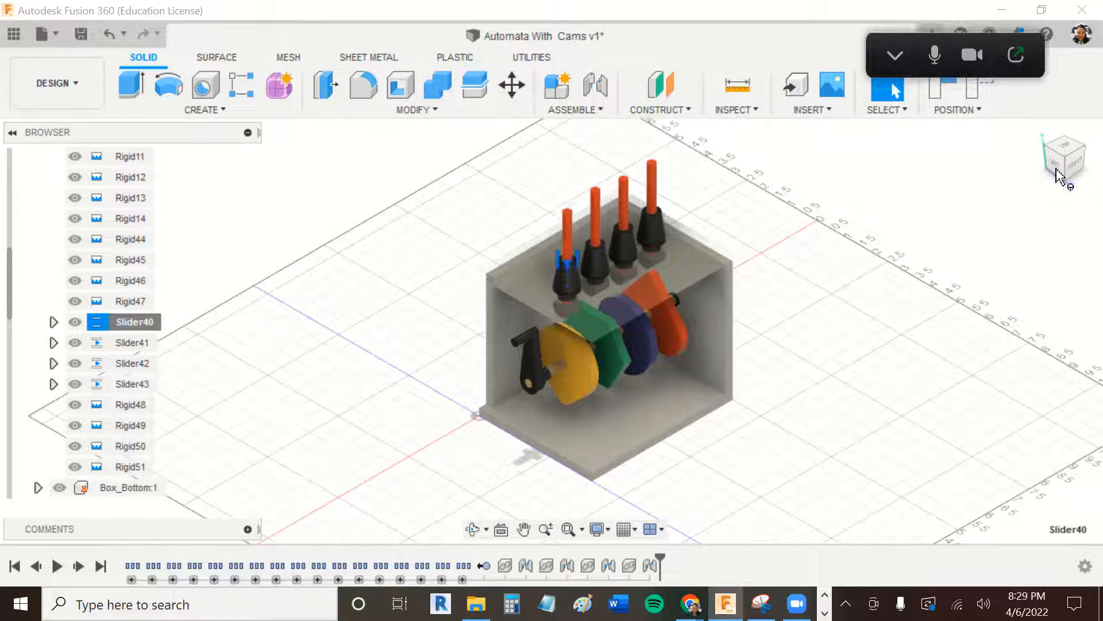
left_click(1059, 173)
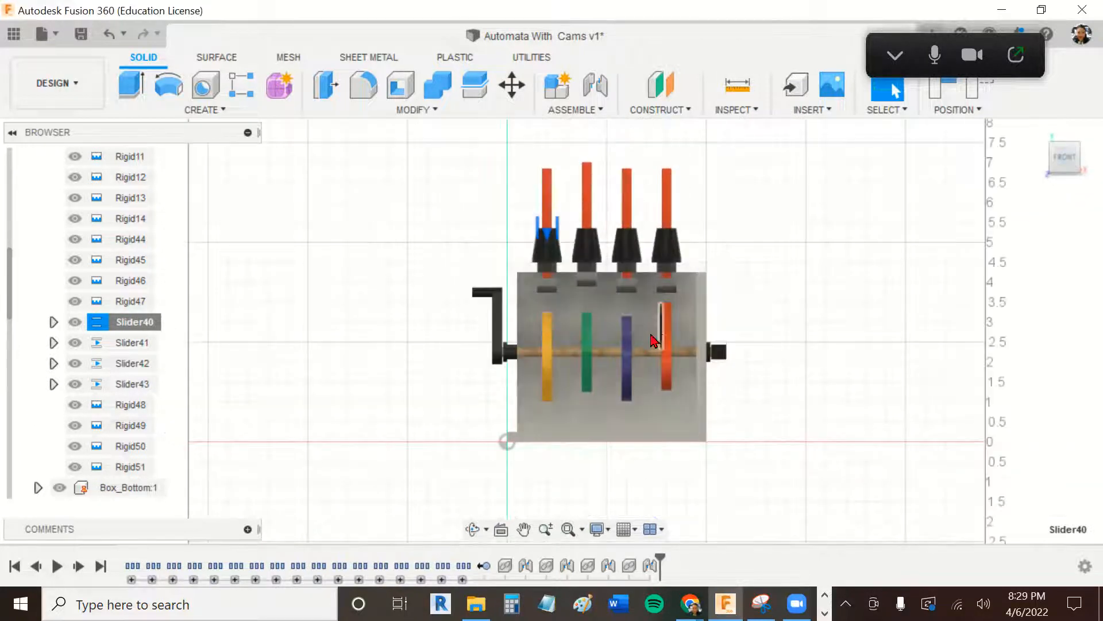
left_click(138, 352)
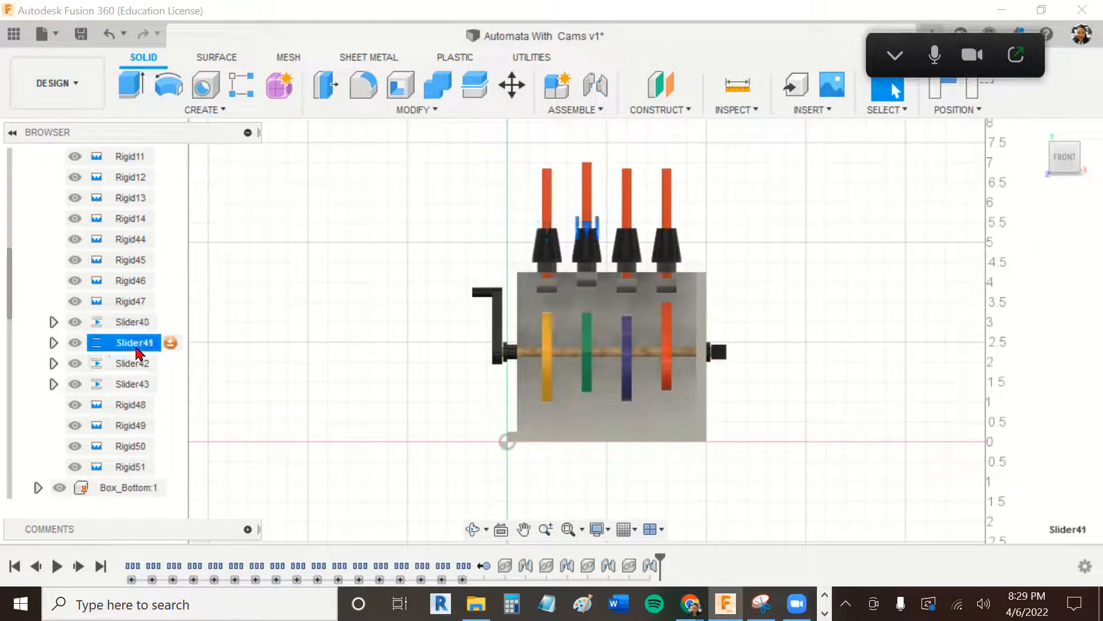
right_click(138, 352)
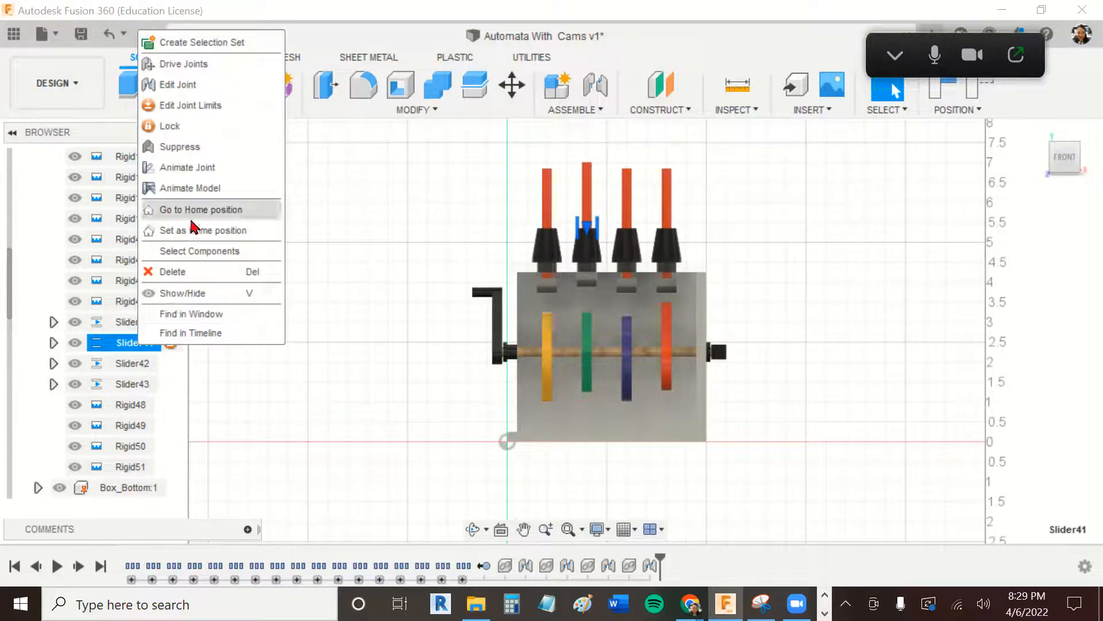
left_click(218, 217)
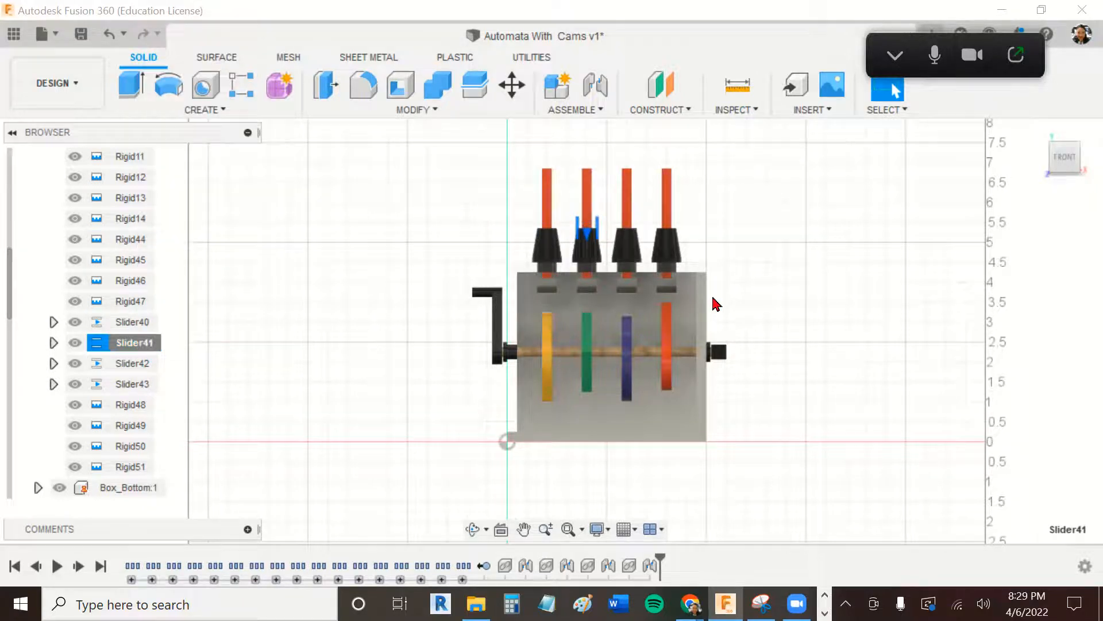
Check the available joint commands of Slider42 and Slider41 for a home-position option, and clear the selection.
left_click(136, 372)
right_click(136, 371)
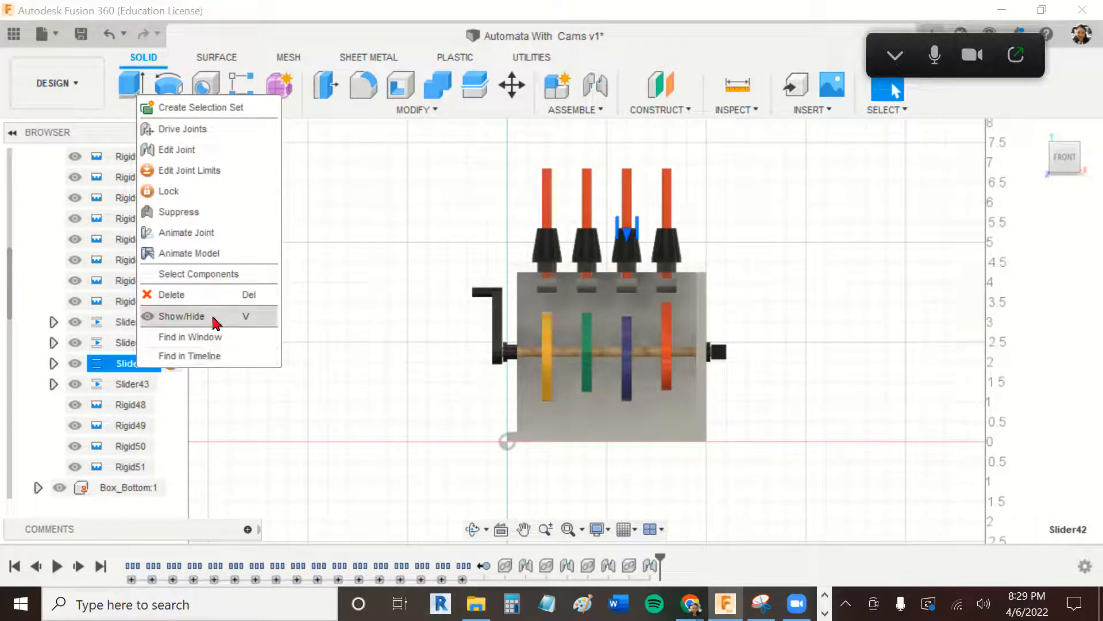
left_click(110, 370)
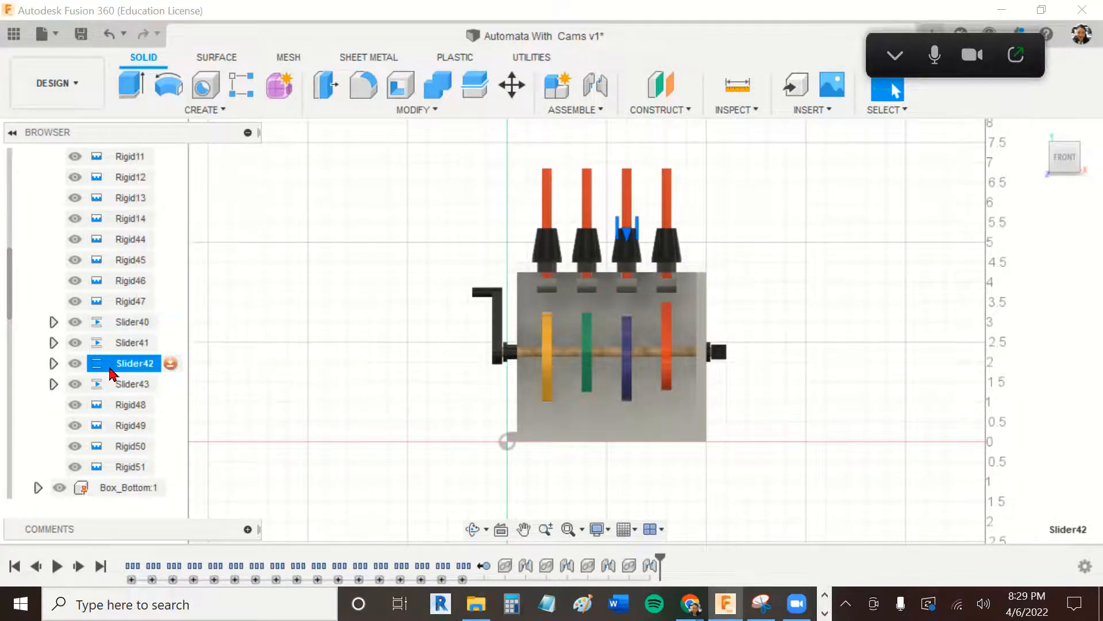
right_click(112, 372)
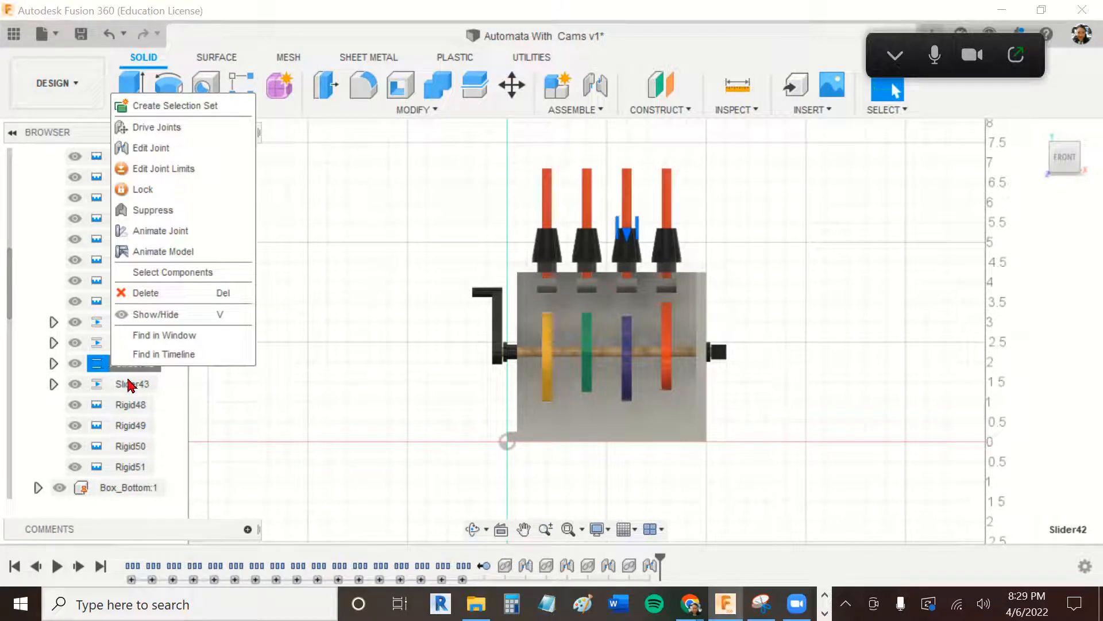
left_click(130, 384)
right_click(123, 343)
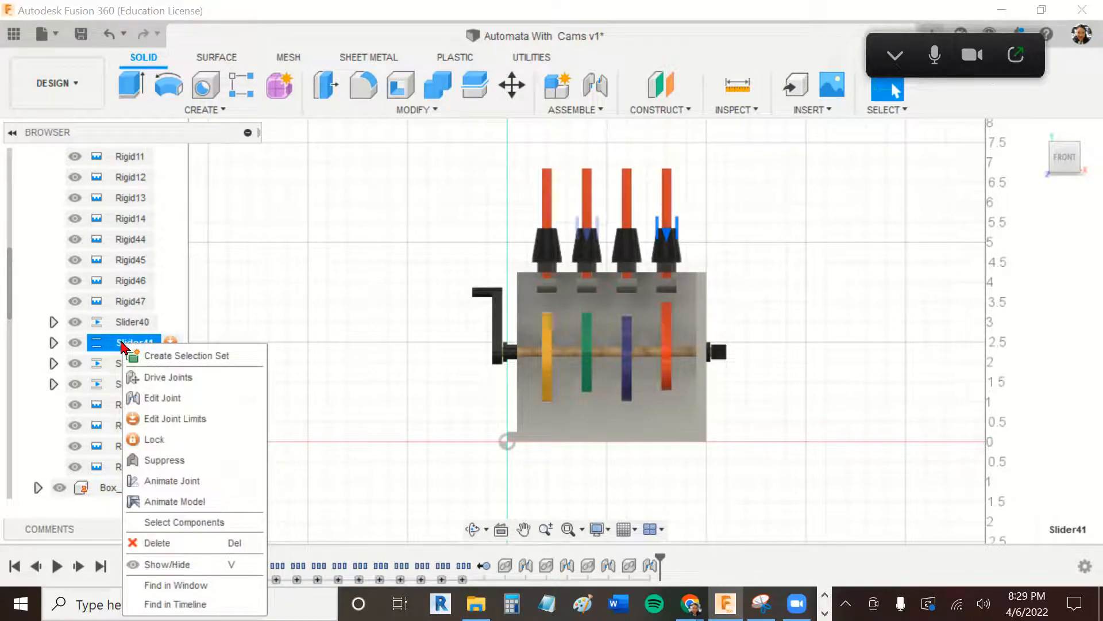
left_click(123, 342)
left_click(861, 253)
left_click(721, 255)
Add a tangent relationship between the first follower's curved underside and the outer rim face of the yellow cam.
left_click(1036, 132)
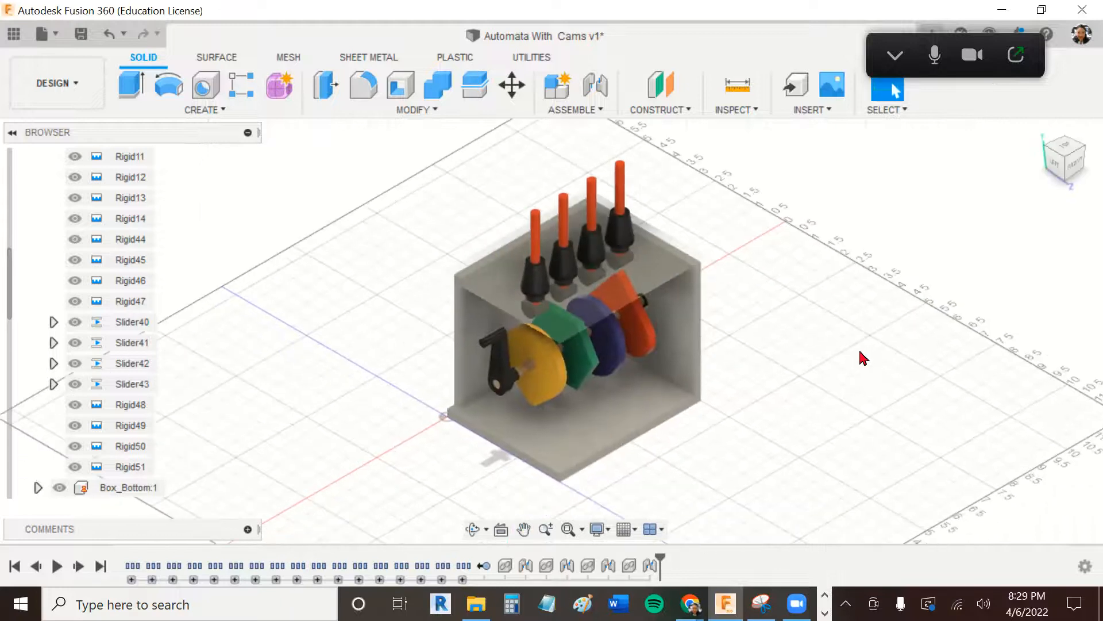
left_click(592, 111)
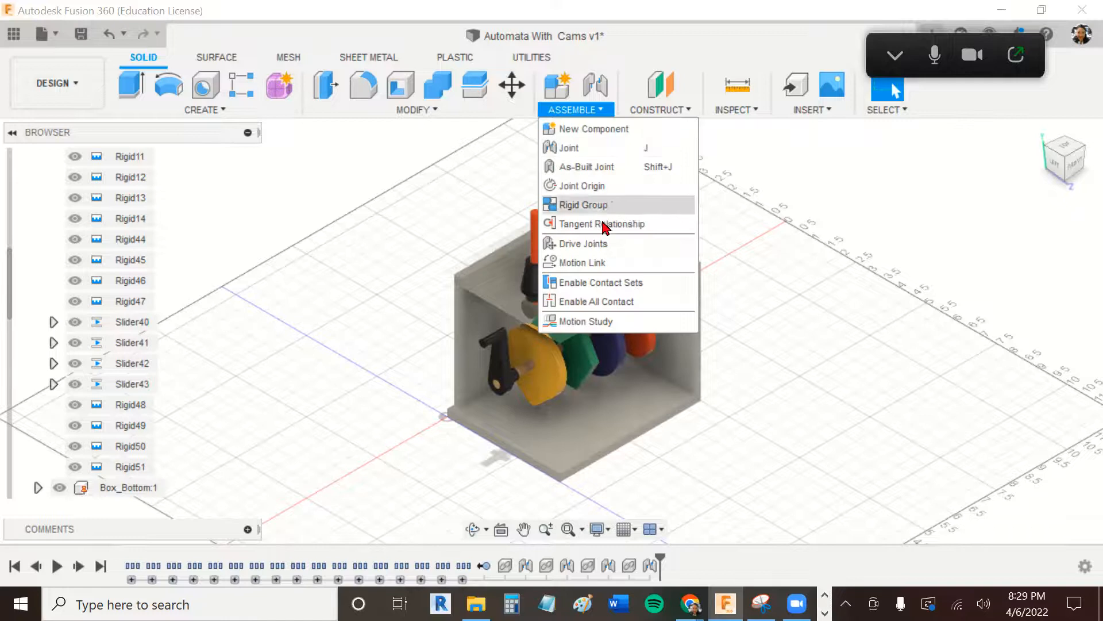
left_click(601, 225)
left_click_drag(256, 102, 359, 197)
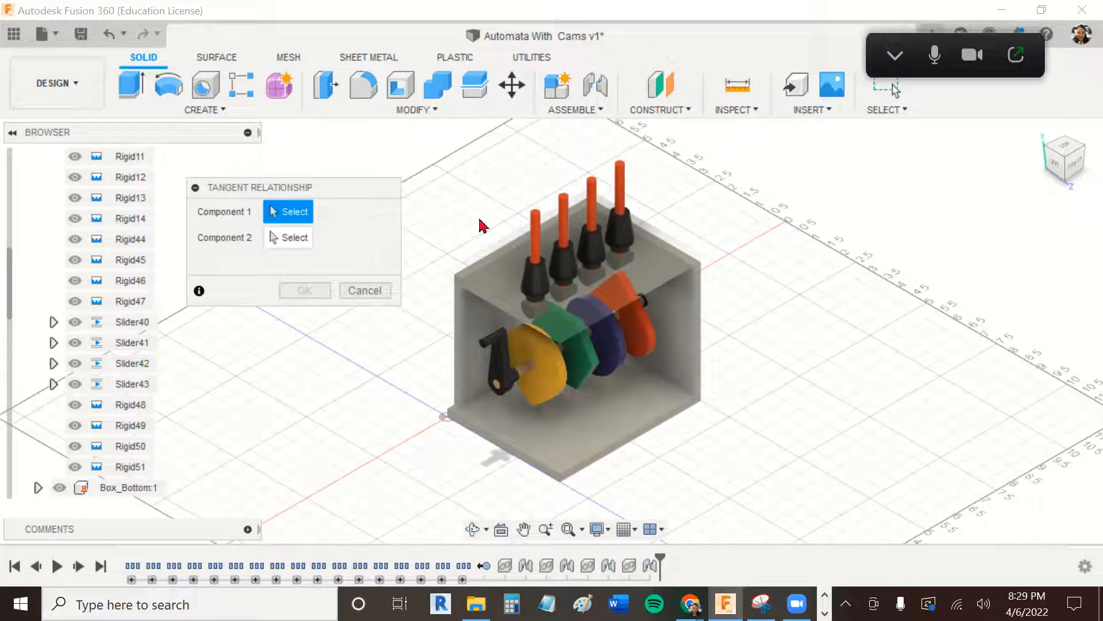
middle_click_drag(503, 188, 532, 158, "shift")
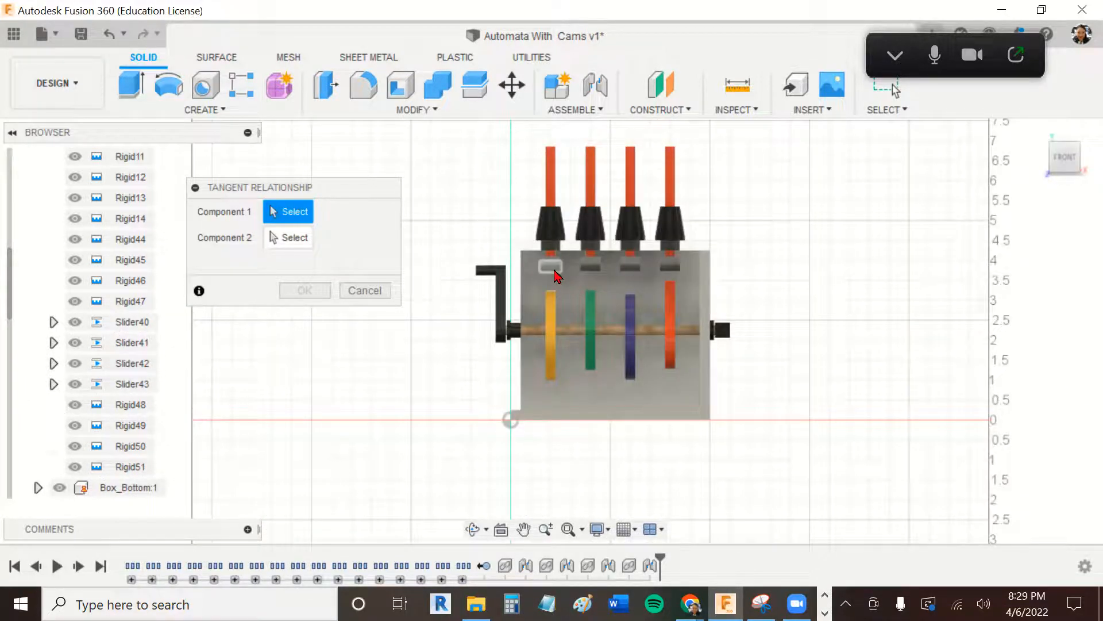
left_click(550, 267)
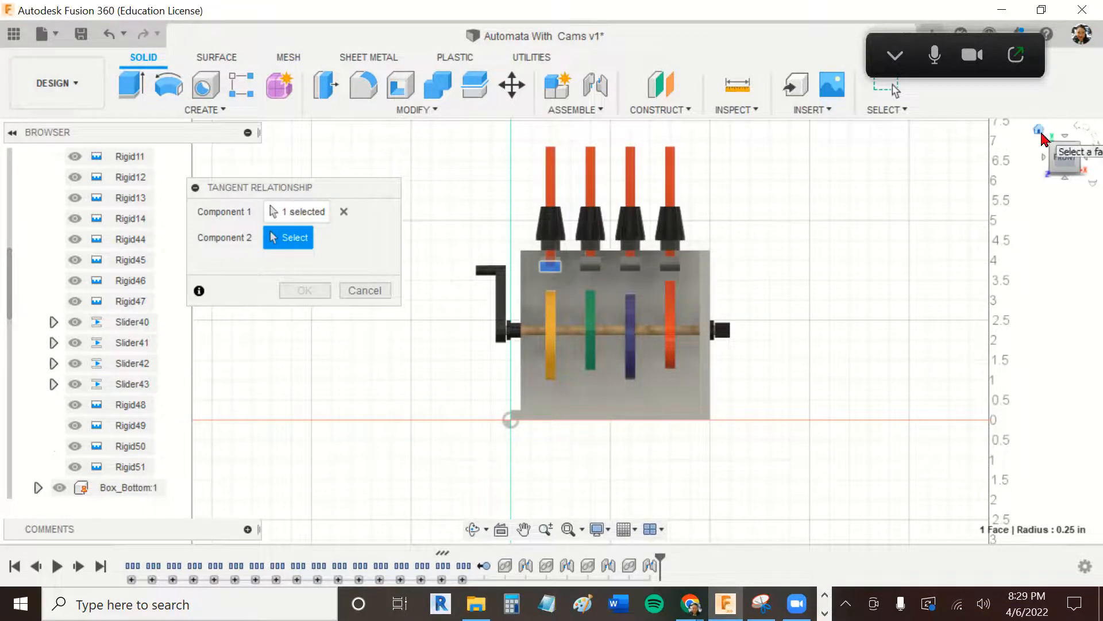
left_click(1040, 132)
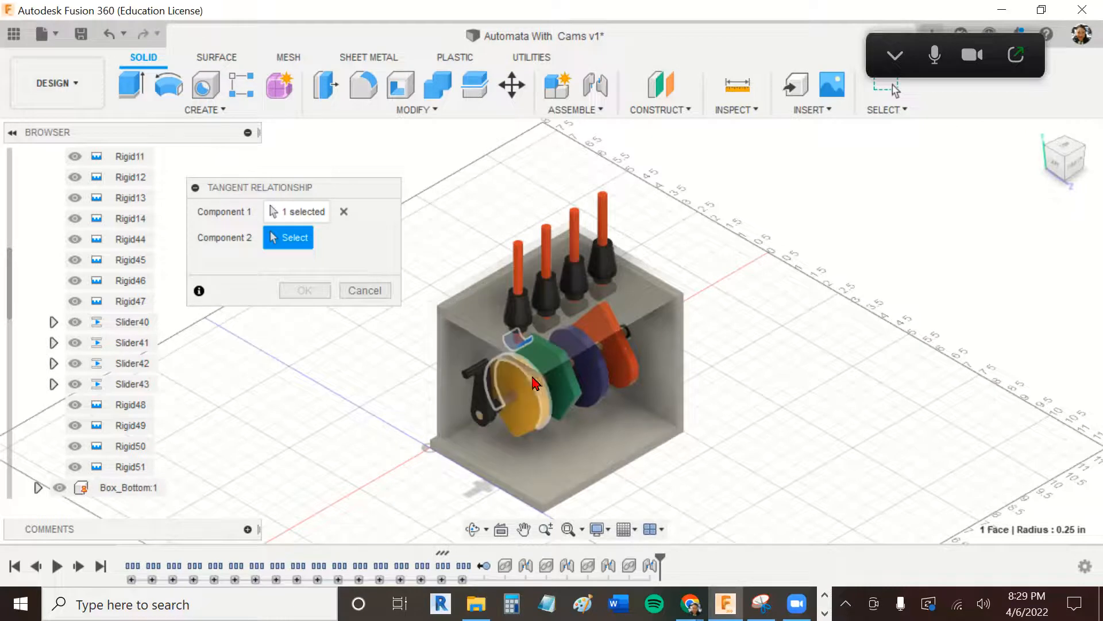
scroll(535, 383, "up", 4)
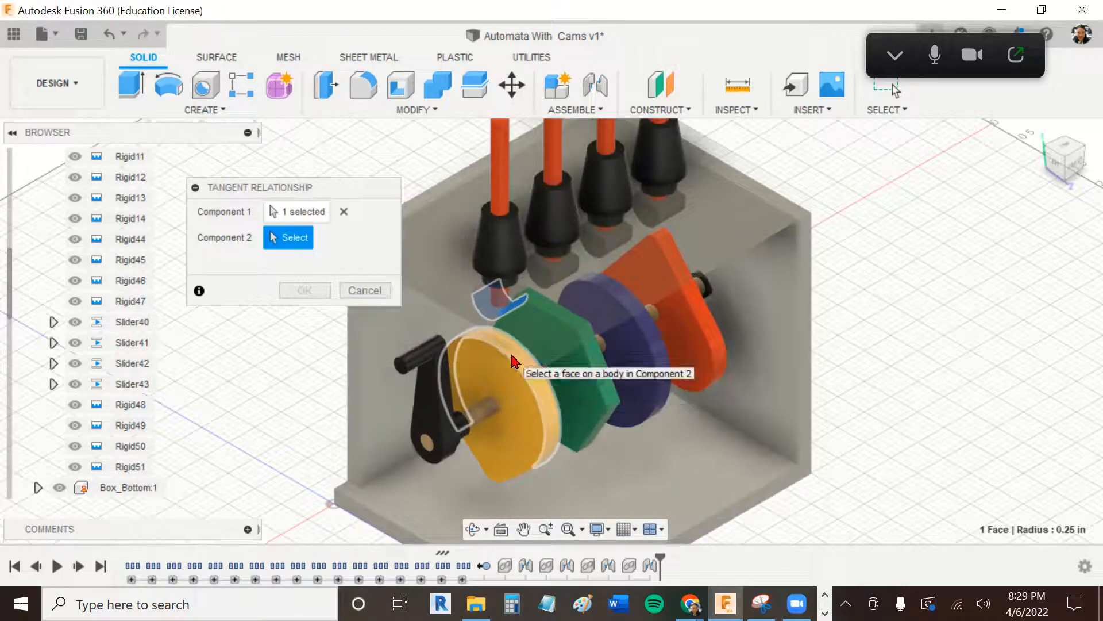
left_click(511, 359)
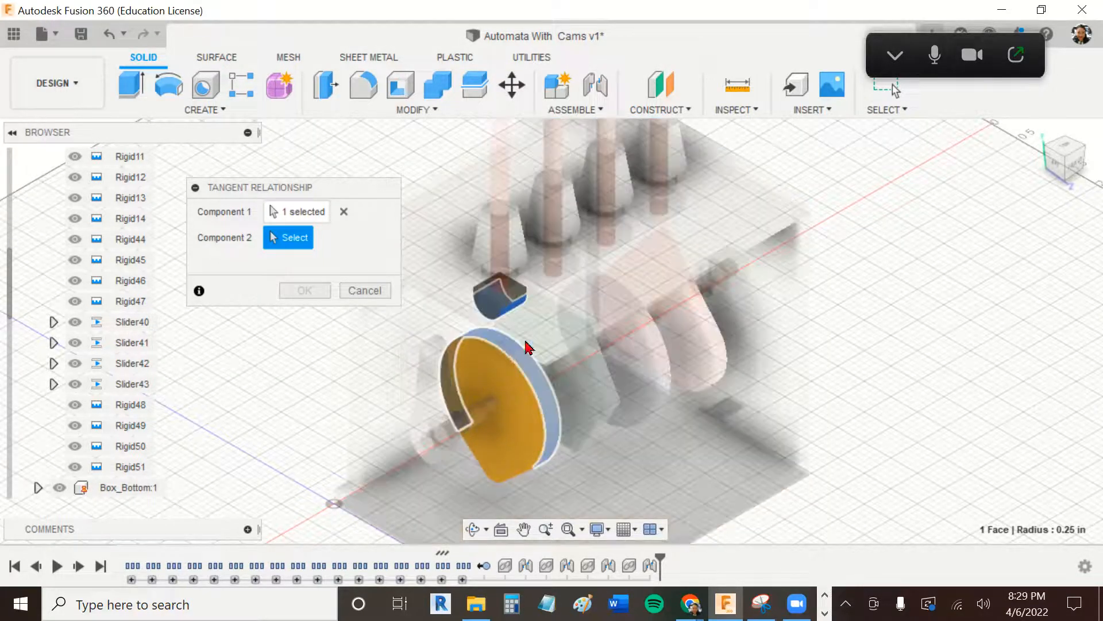
left_click(528, 346)
left_click(305, 292)
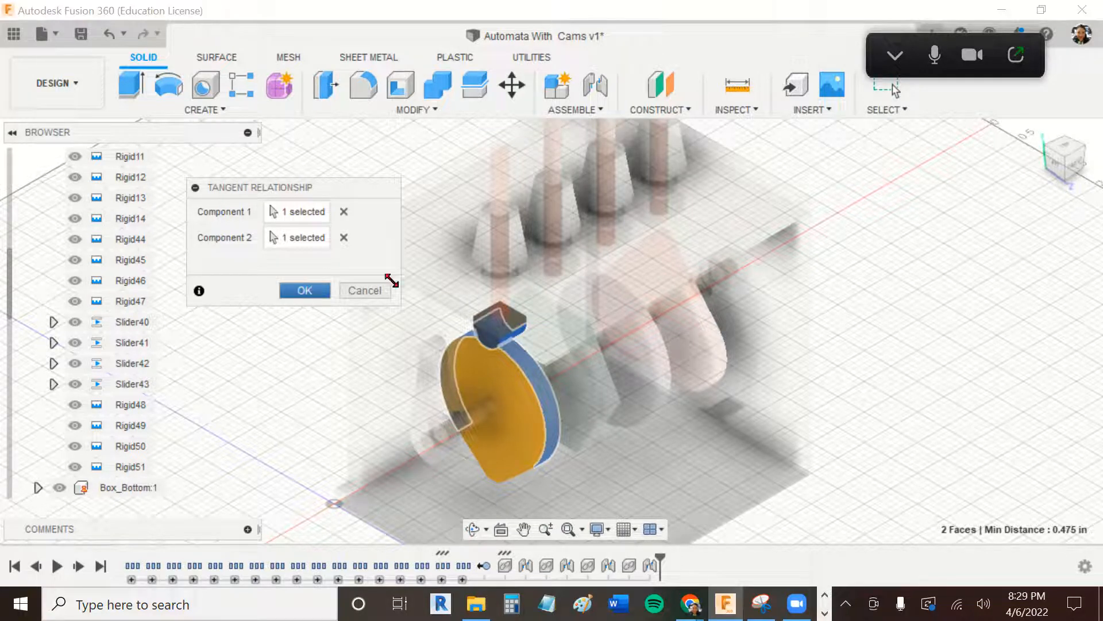
Start another tangent relationship with the second follower's curved underside as Component 1.
left_click(1076, 167)
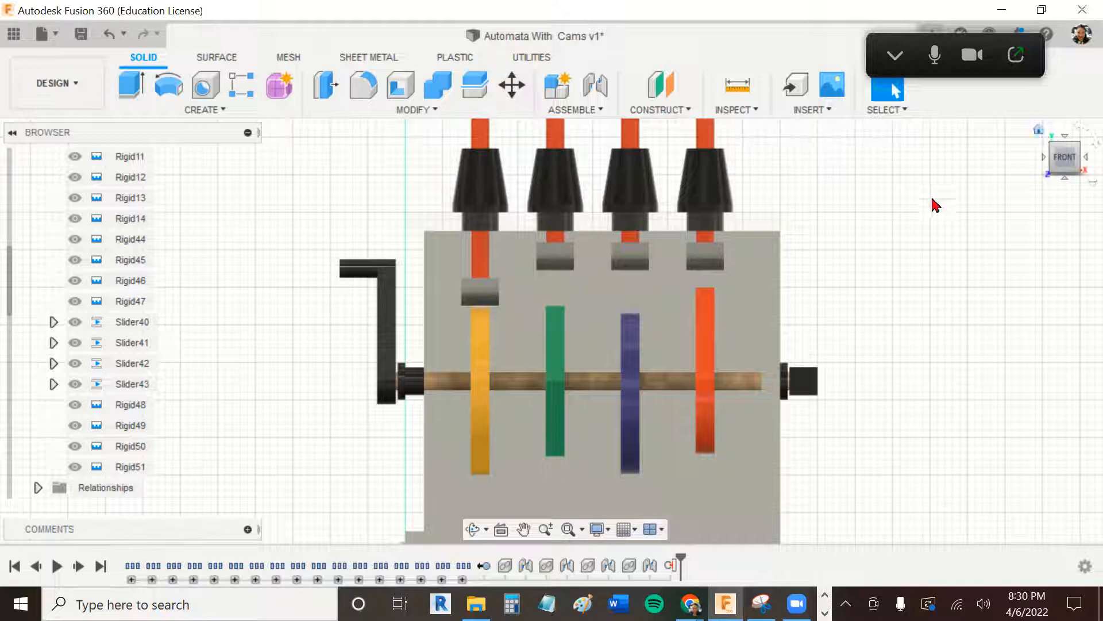
left_click(592, 119)
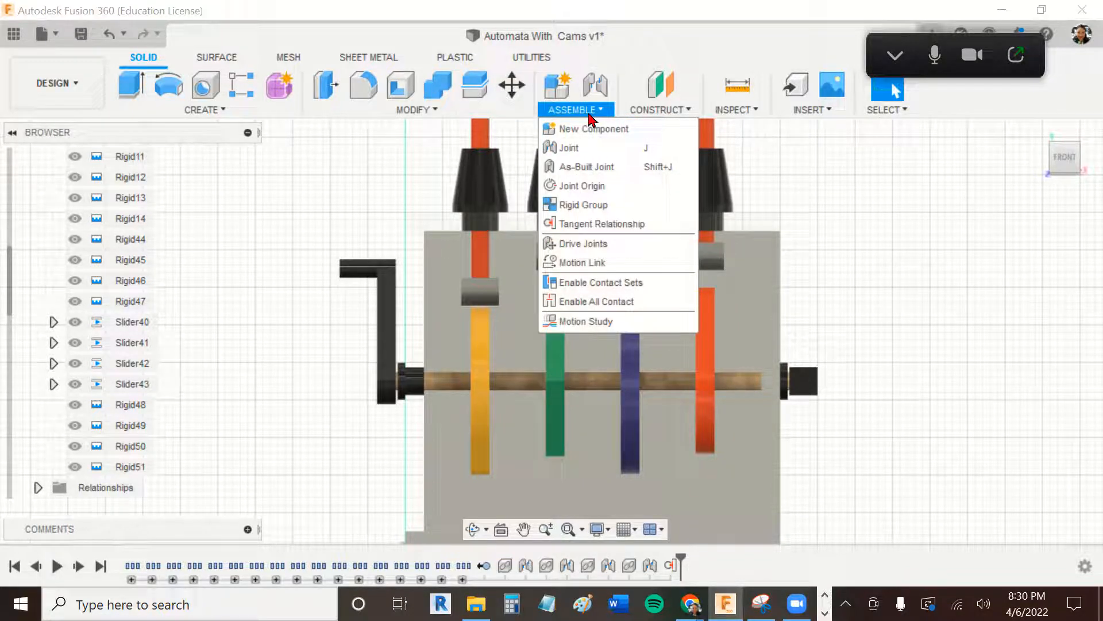
left_click(602, 223)
left_click_drag(443, 193, 340, 190)
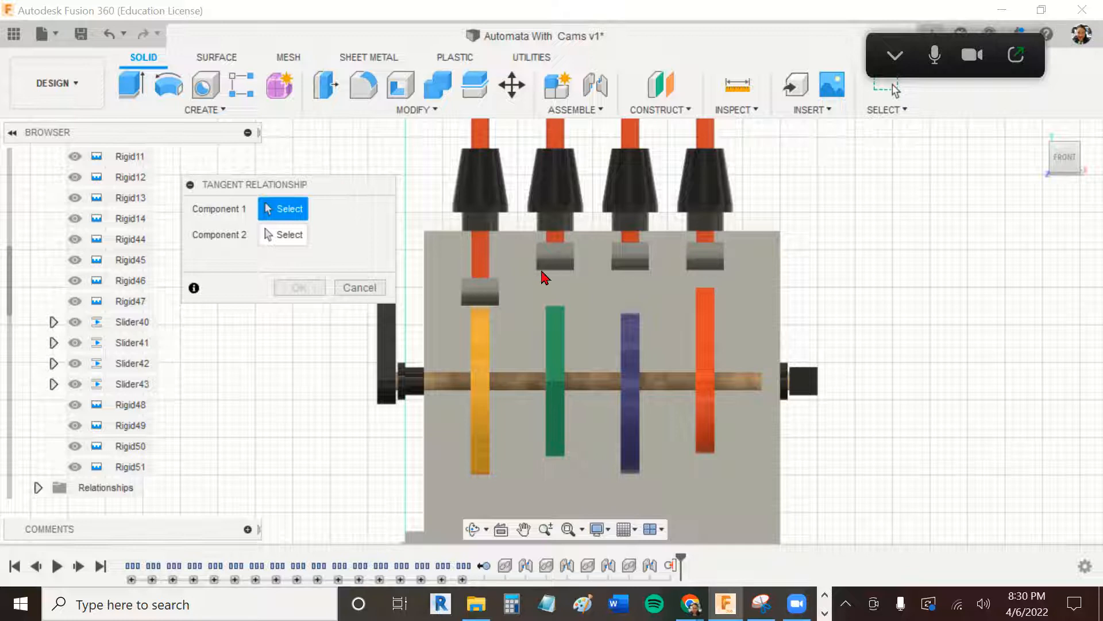
left_click(543, 272)
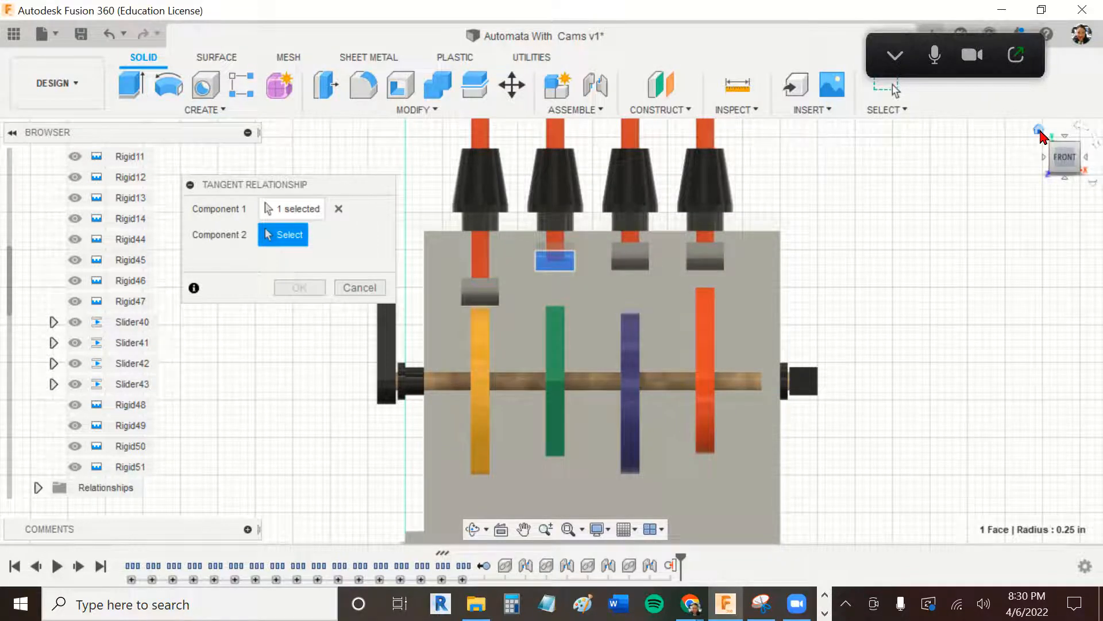
left_click(1040, 131)
scroll(836, 316, "up", 2)
middle_click_drag(778, 319, 946, 271)
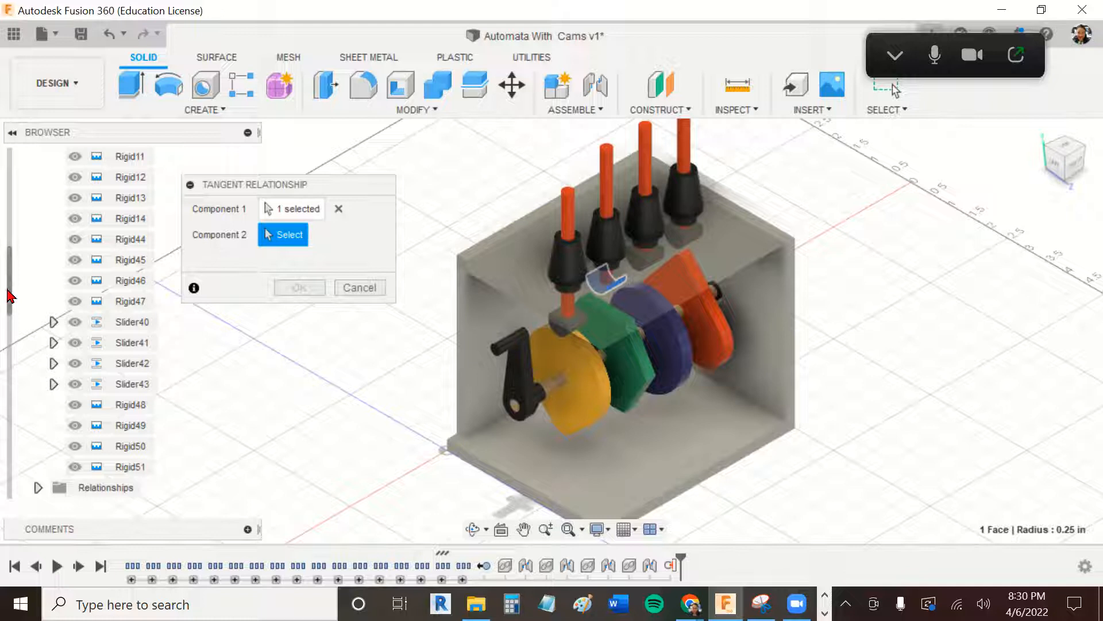
Hide the Box_Top component to expose the cams while the tangent relationship is being defined.
scroll(15, 287, "up", 3)
scroll(15, 271, "down", 4)
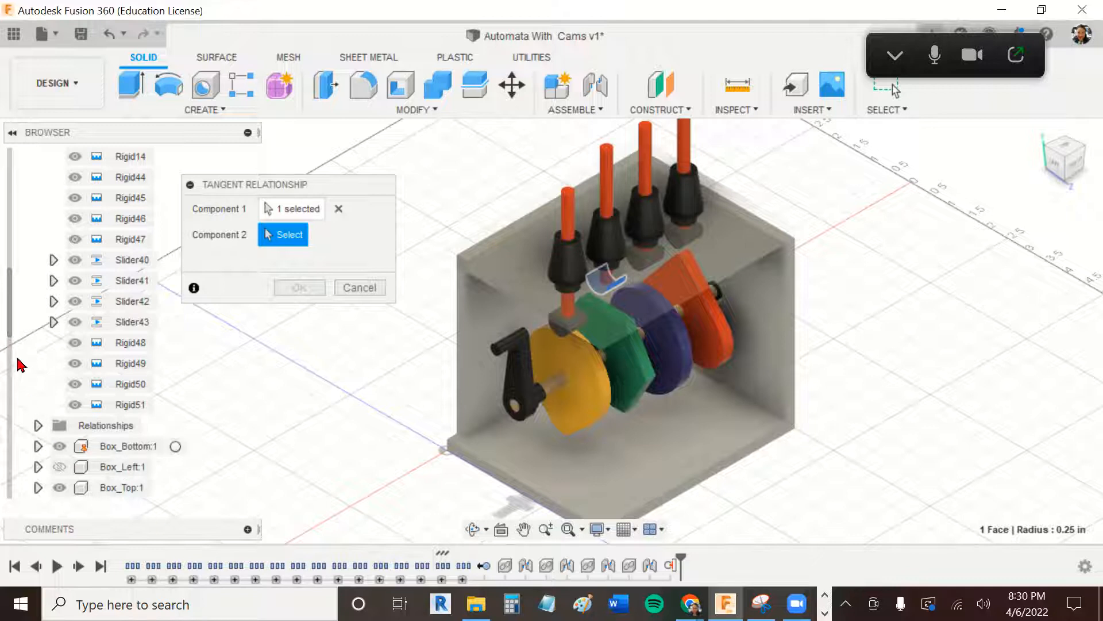
left_click_drag(10, 328, 10, 374)
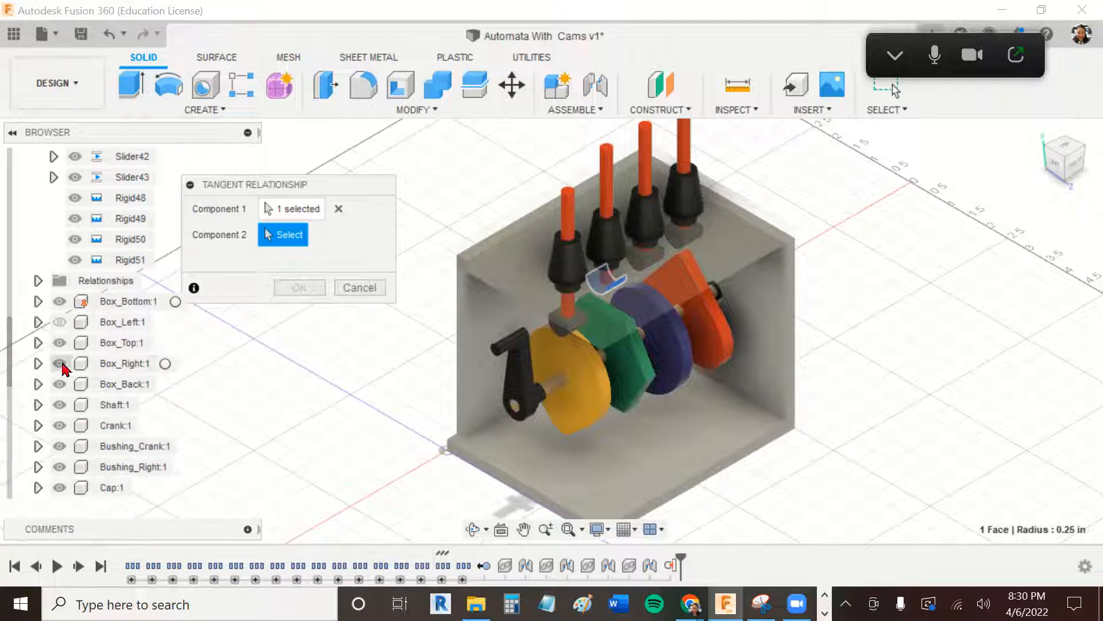
left_click(59, 342)
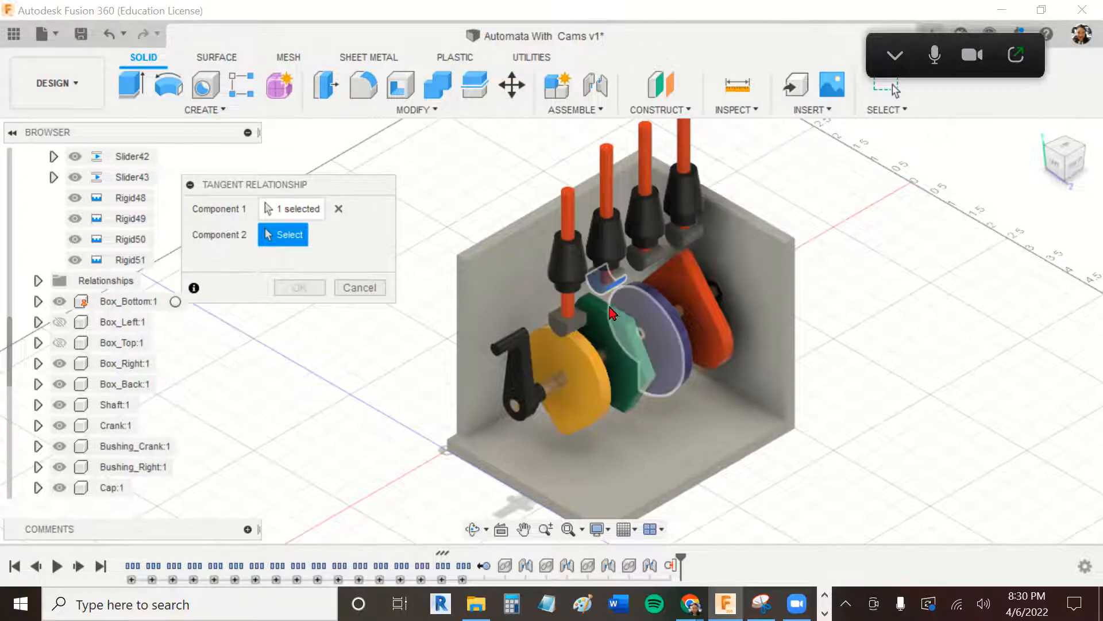
Complete the second follower's tangent relationship with the green cam's upper rim face as Component 2.
scroll(620, 313, "up", 3)
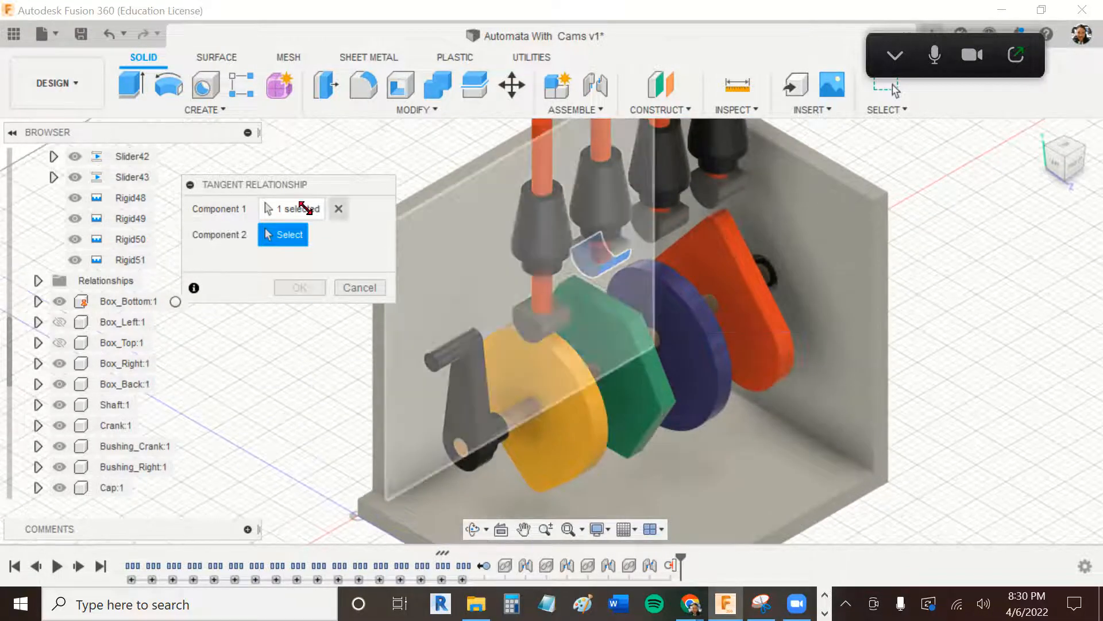
left_click(613, 313)
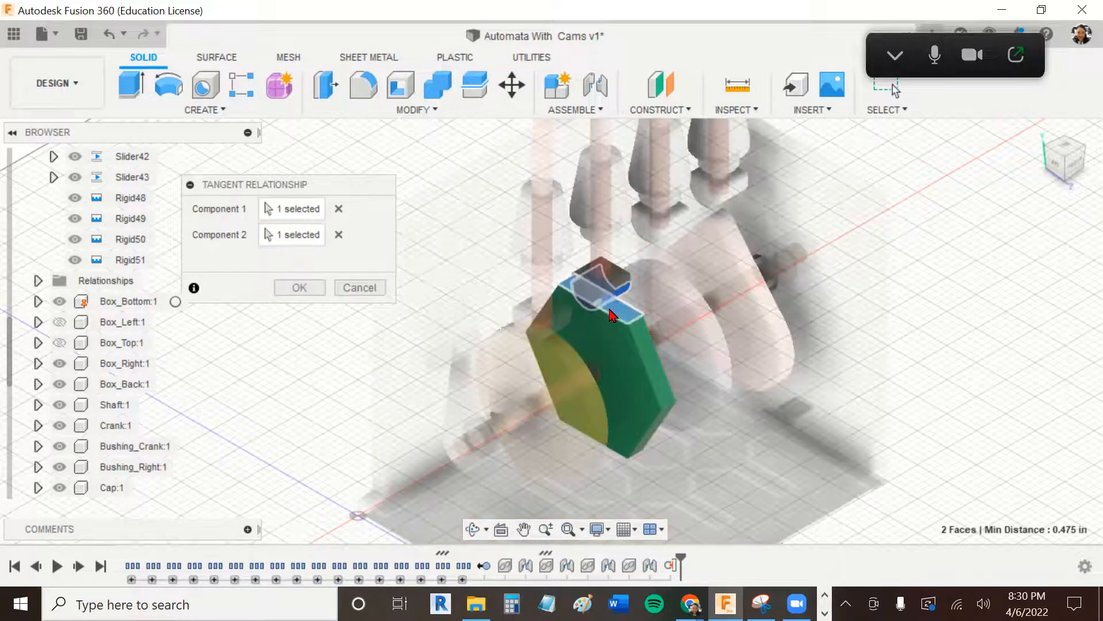
left_click(315, 288)
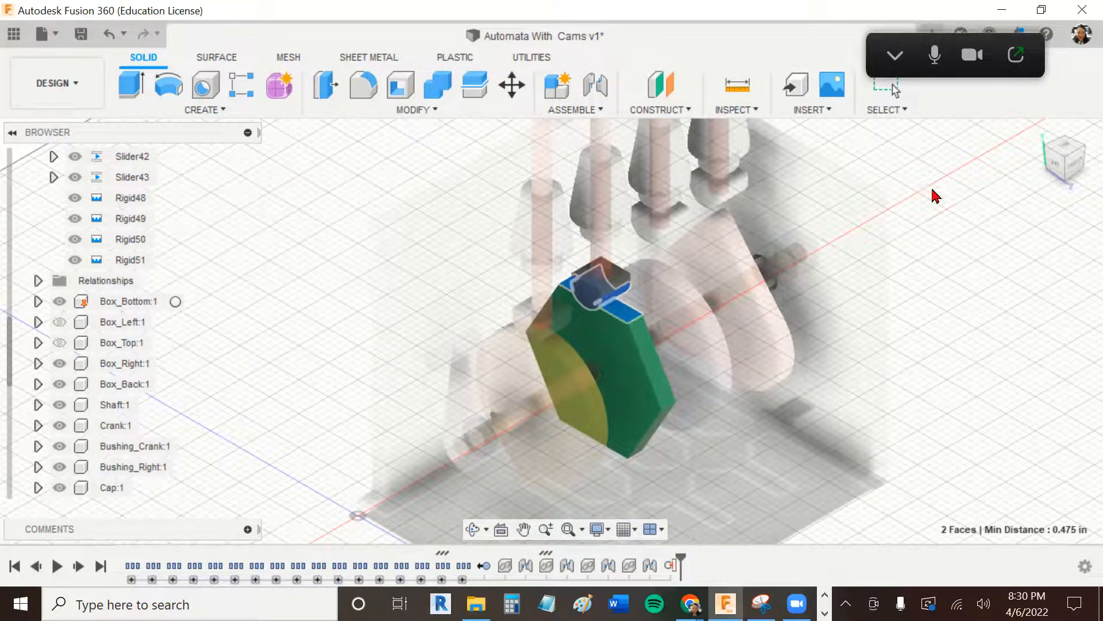
Add a tangent relationship between the third follower's curved underside and the outer rim face of the purple cam.
left_click(1077, 166)
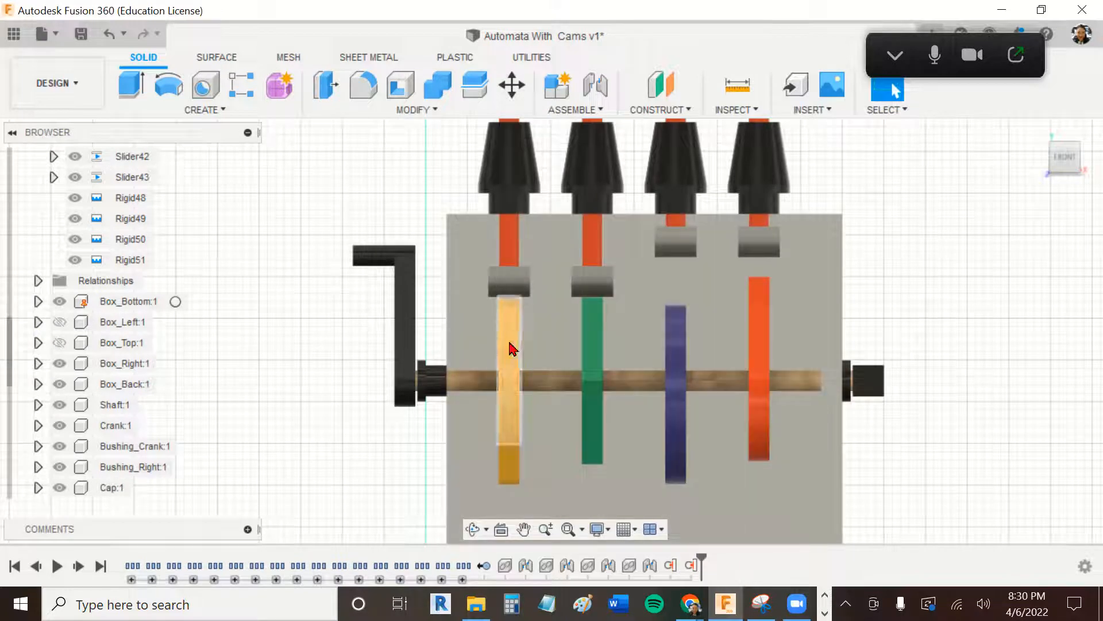
left_click_drag(508, 371, 608, 408)
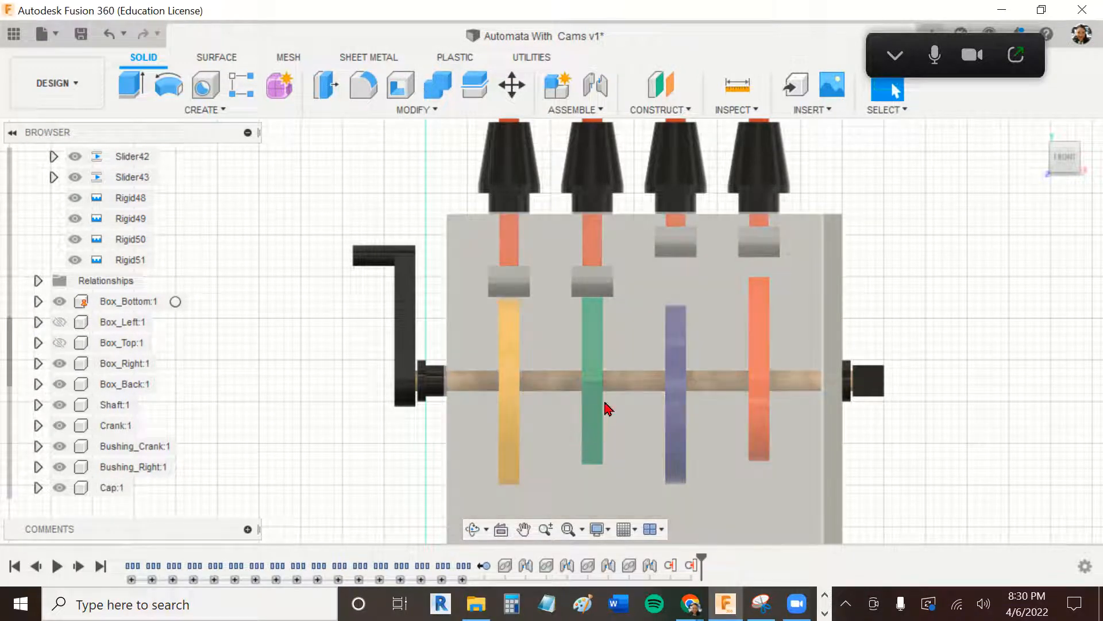
left_click(1045, 136)
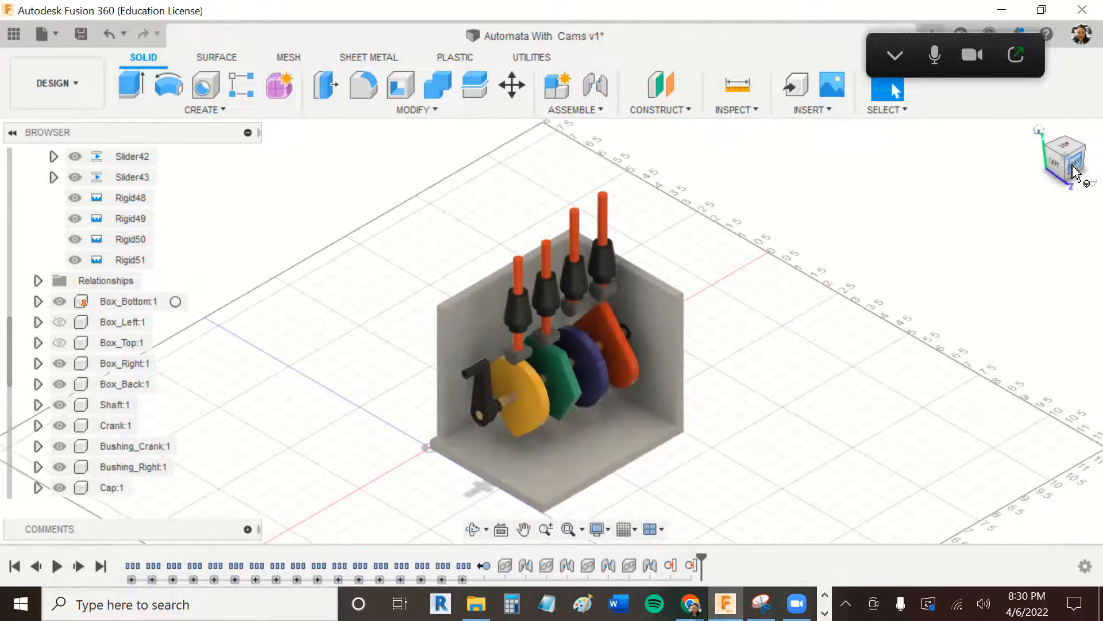
left_click(1074, 171)
left_click(603, 110)
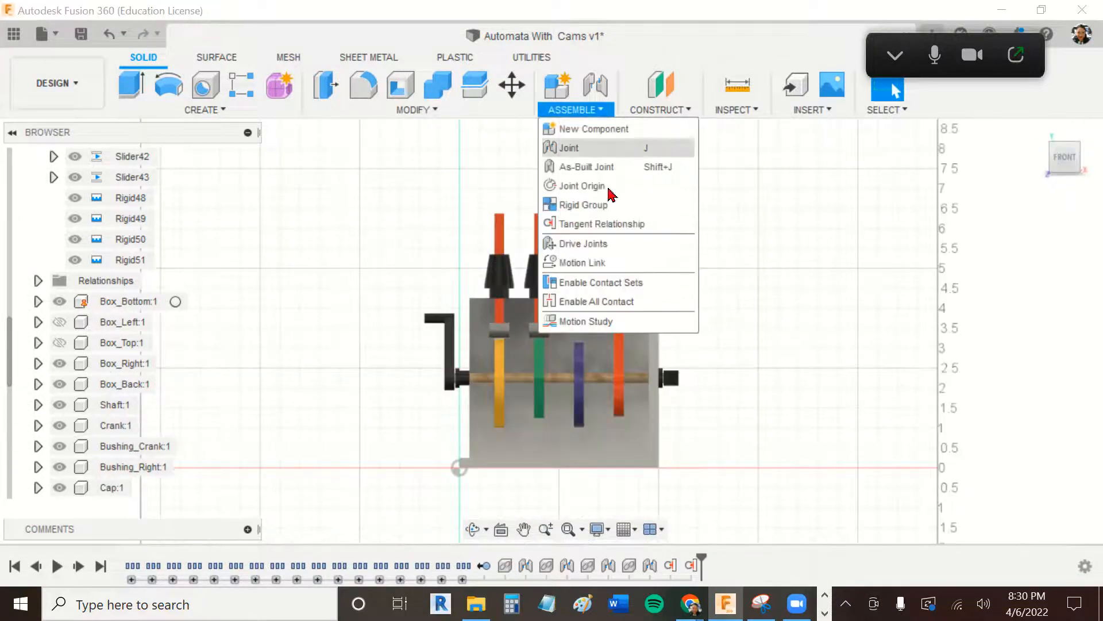
left_click(602, 224)
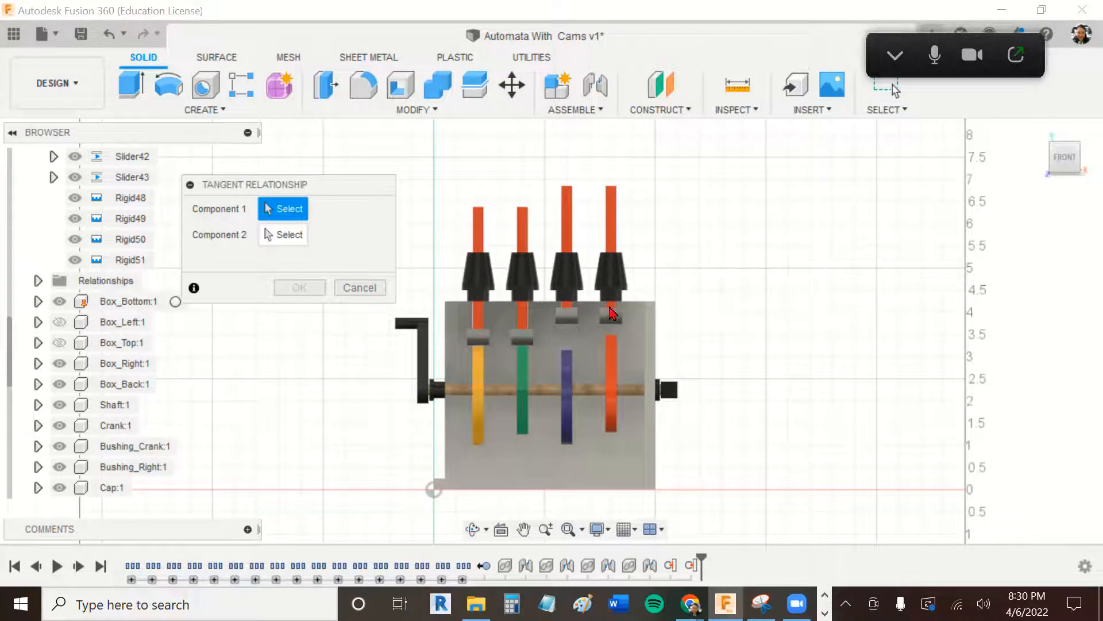
left_click(572, 327)
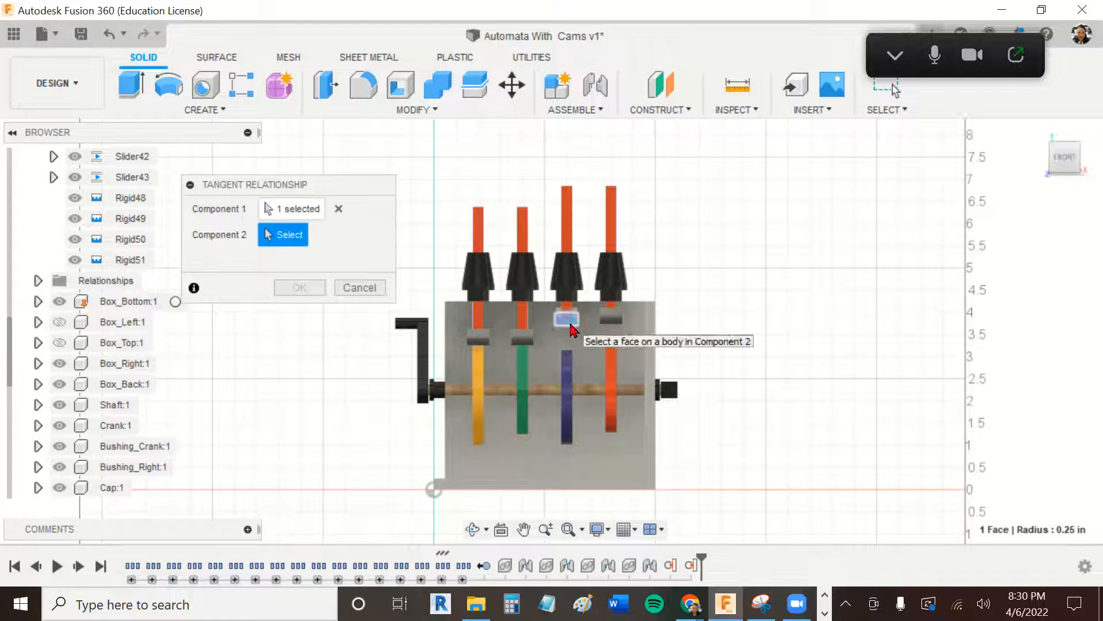
left_click(1041, 134)
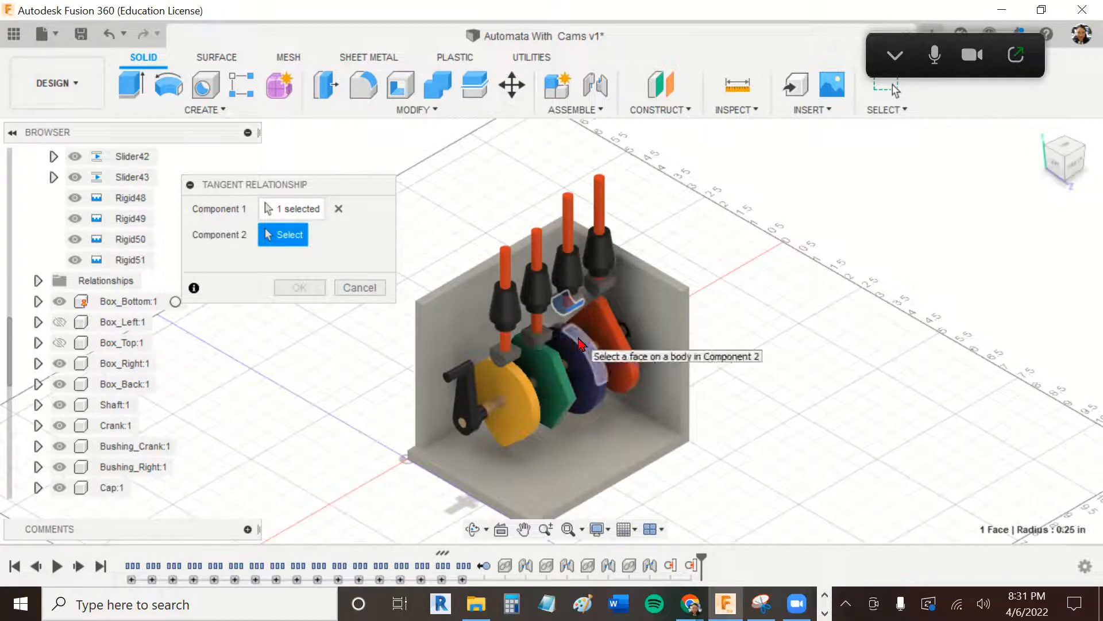
left_click(580, 343)
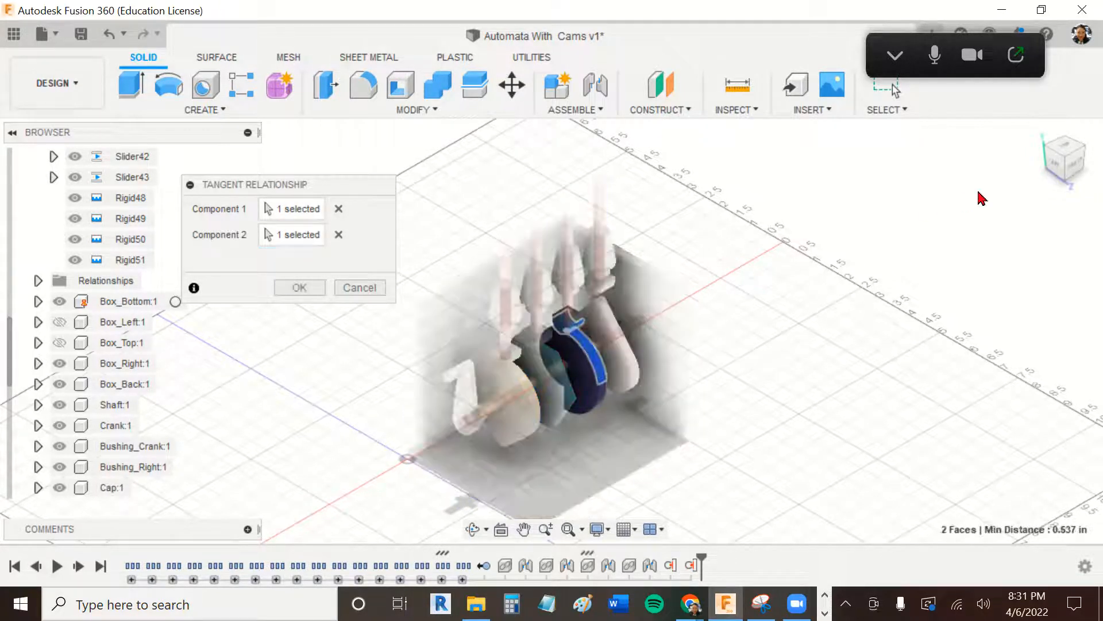
left_click(306, 289)
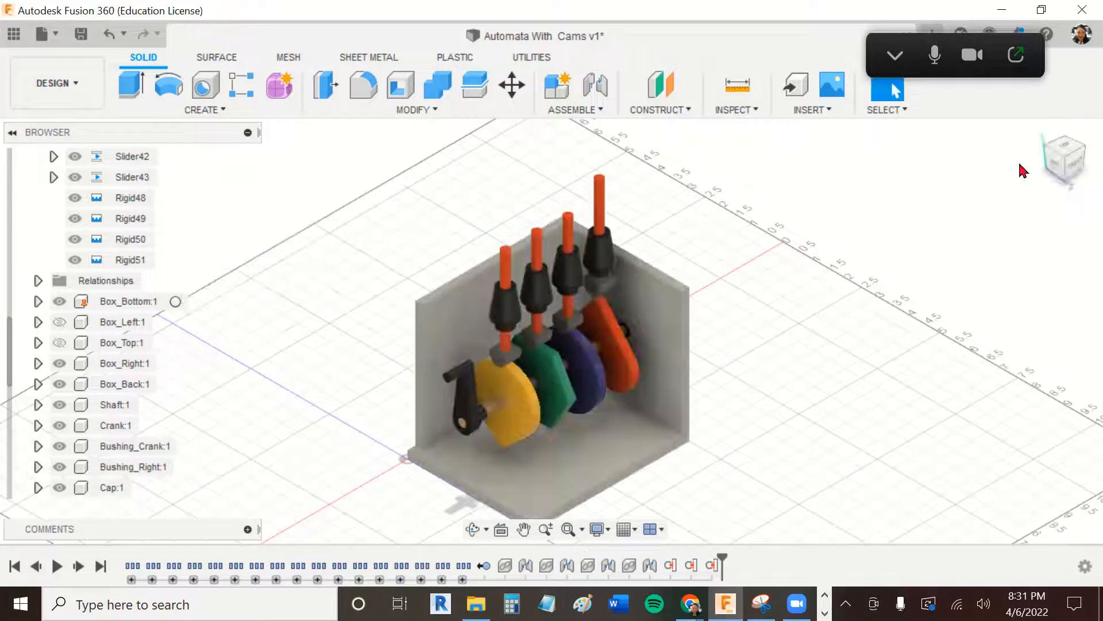
Add a tangent relationship between the fourth follower's curved underside and the rounded tip face of the orange-red cam.
left_click(1076, 166)
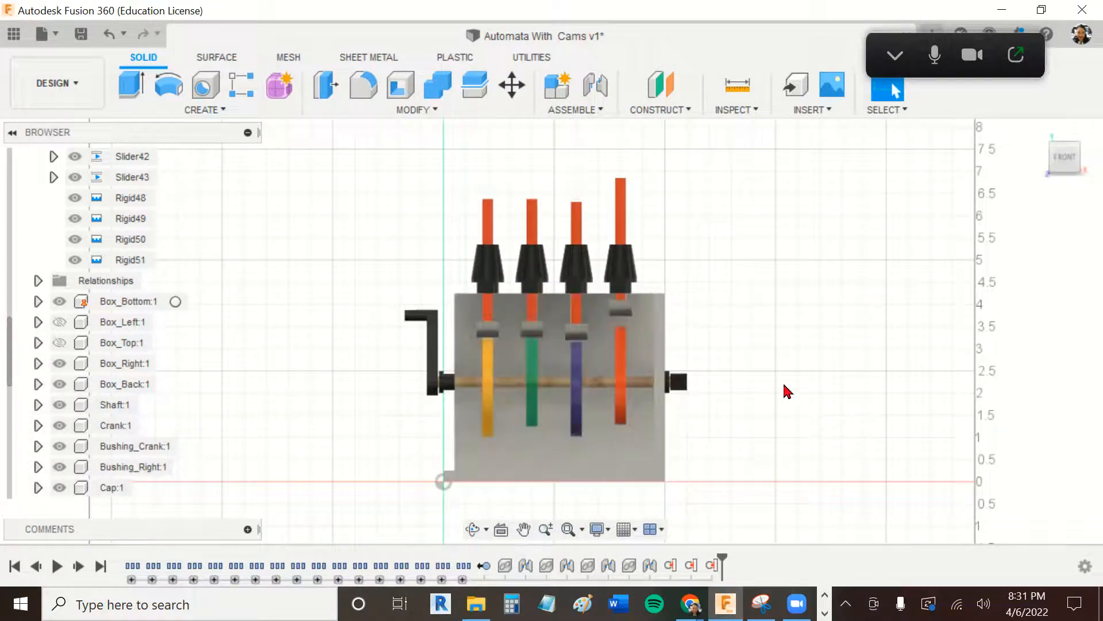
scroll(784, 395, "up", 1)
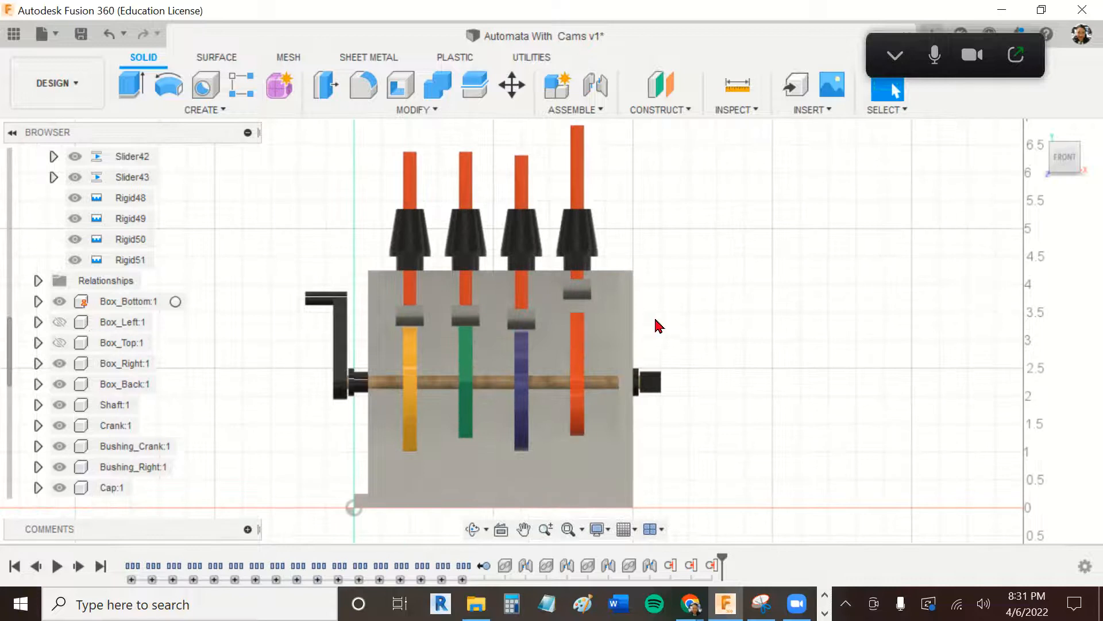
left_click(605, 110)
left_click(589, 226)
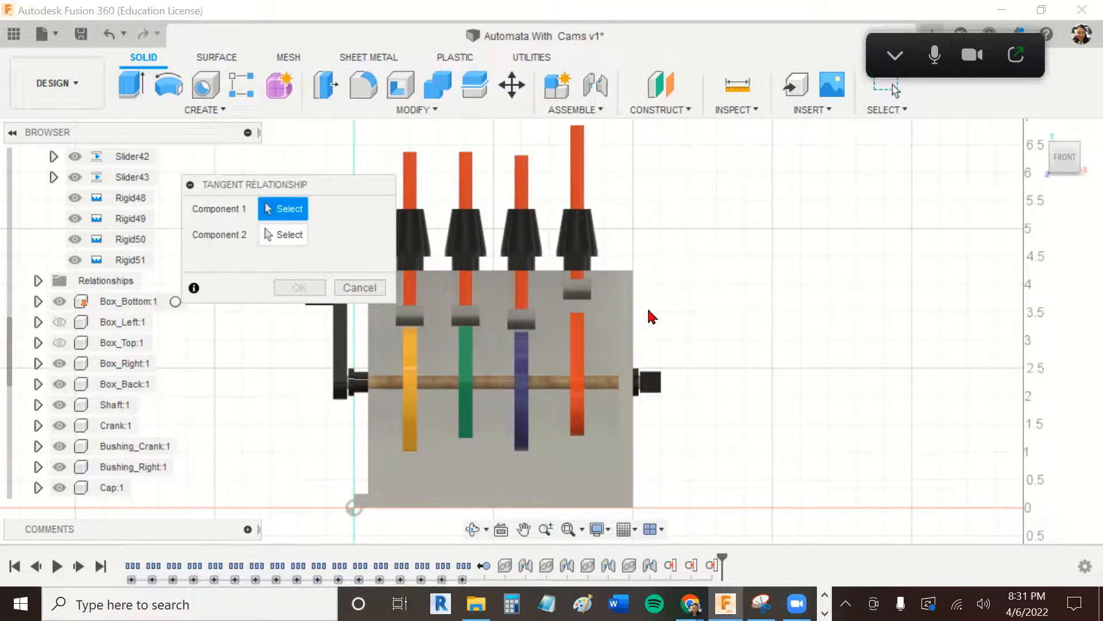
left_click(577, 292)
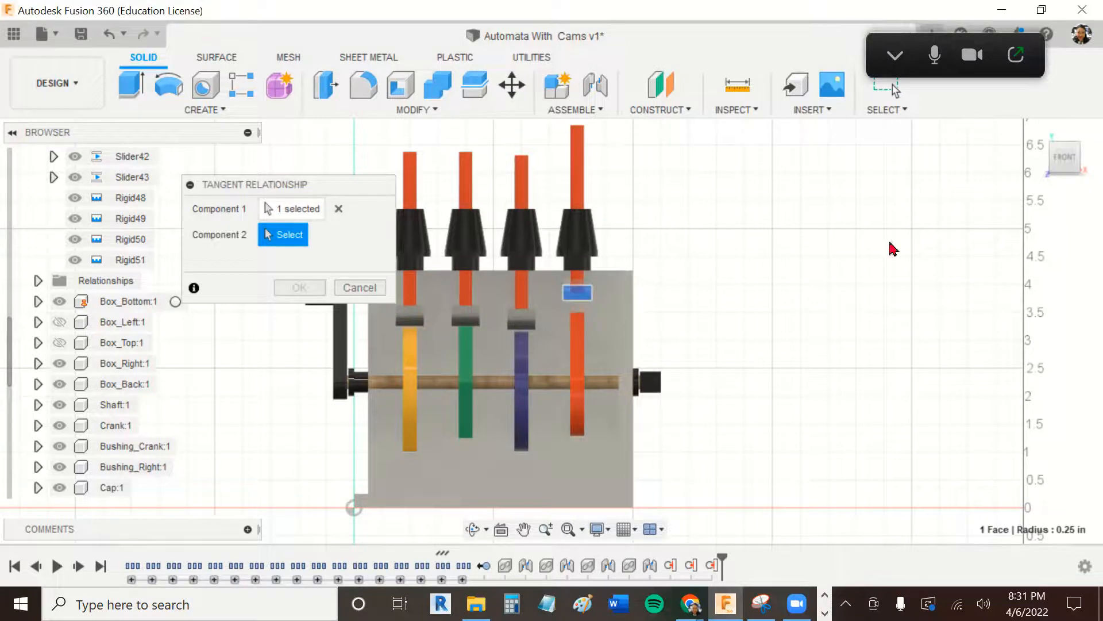
left_click(1041, 143)
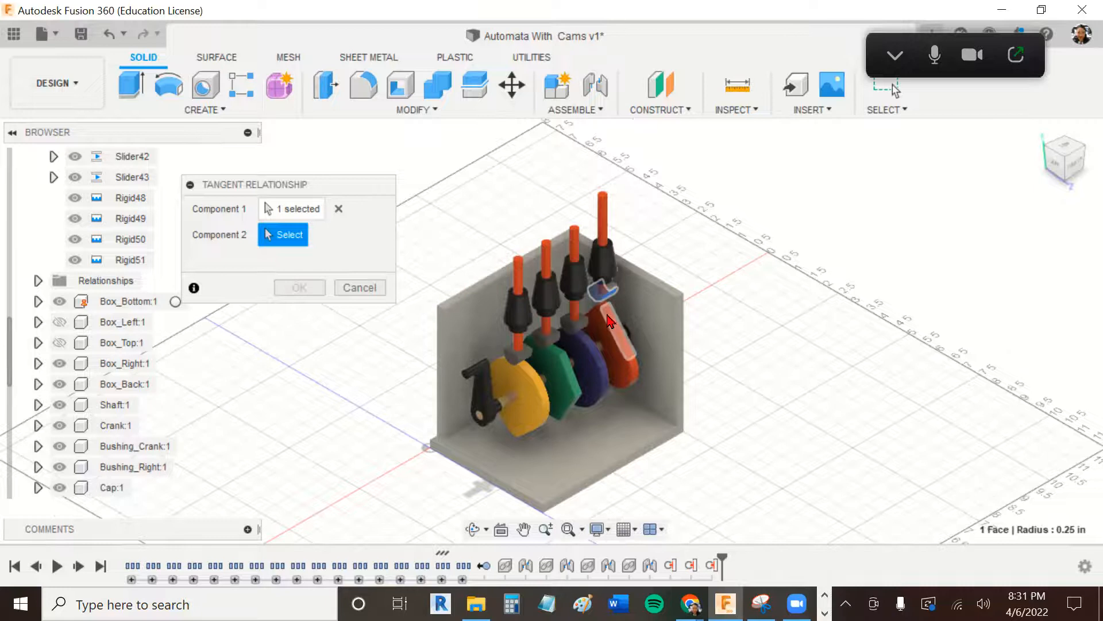
scroll(609, 321, "up", 5)
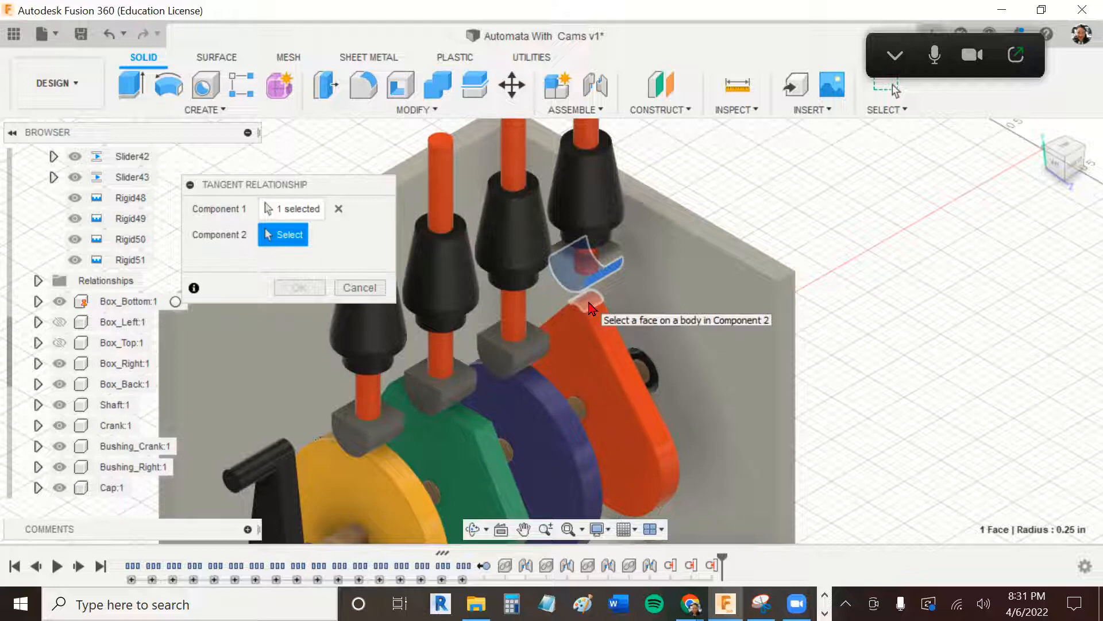
left_click(592, 308)
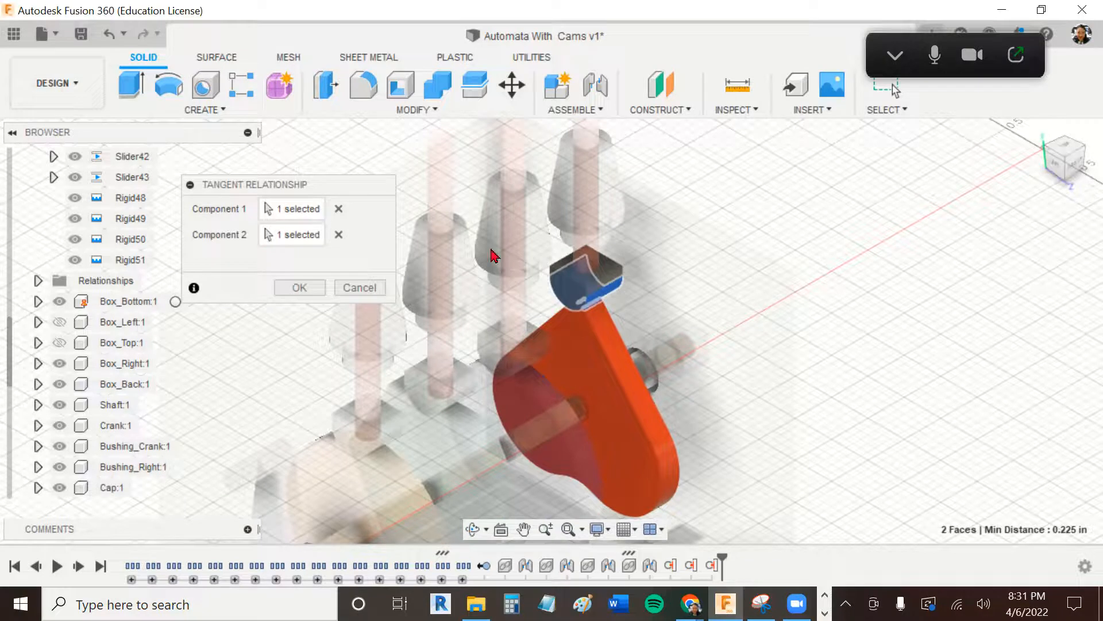
left_click(301, 288)
Run Animate Model from the crank's revolute joint, Rev9, and watch the followers from the front and home views.
left_click(1069, 166)
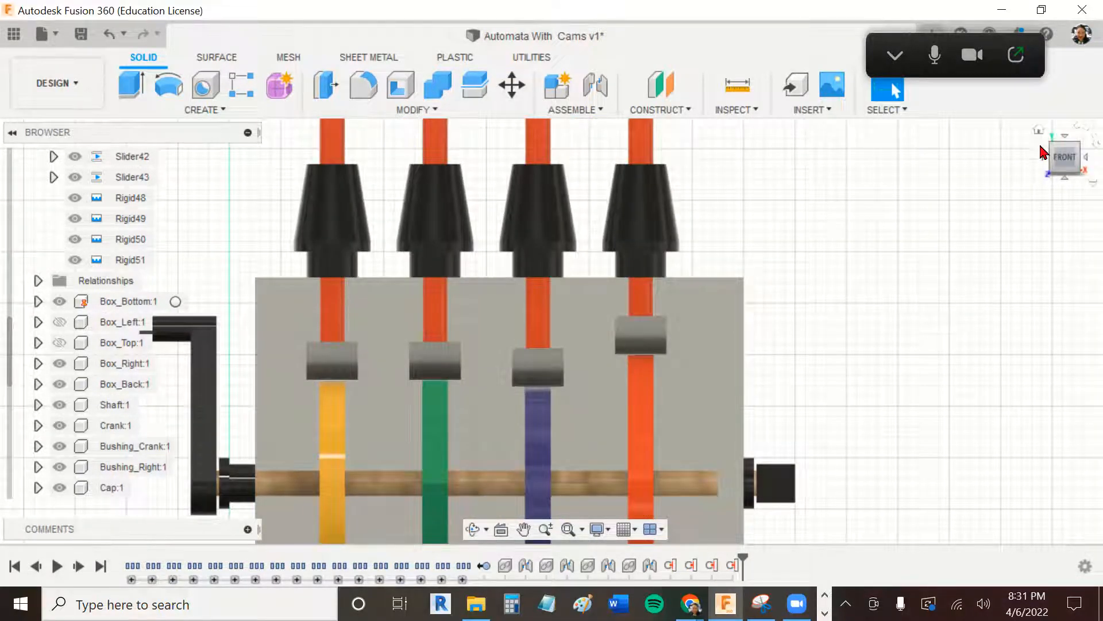
left_click(1038, 129)
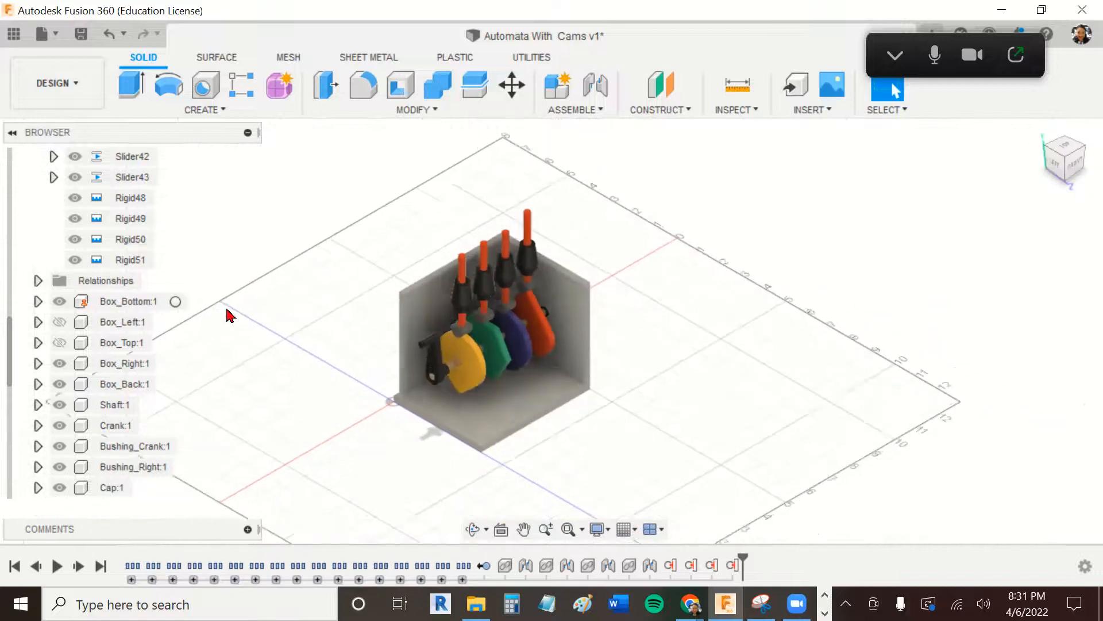
left_click_drag(9, 342, 7, 289)
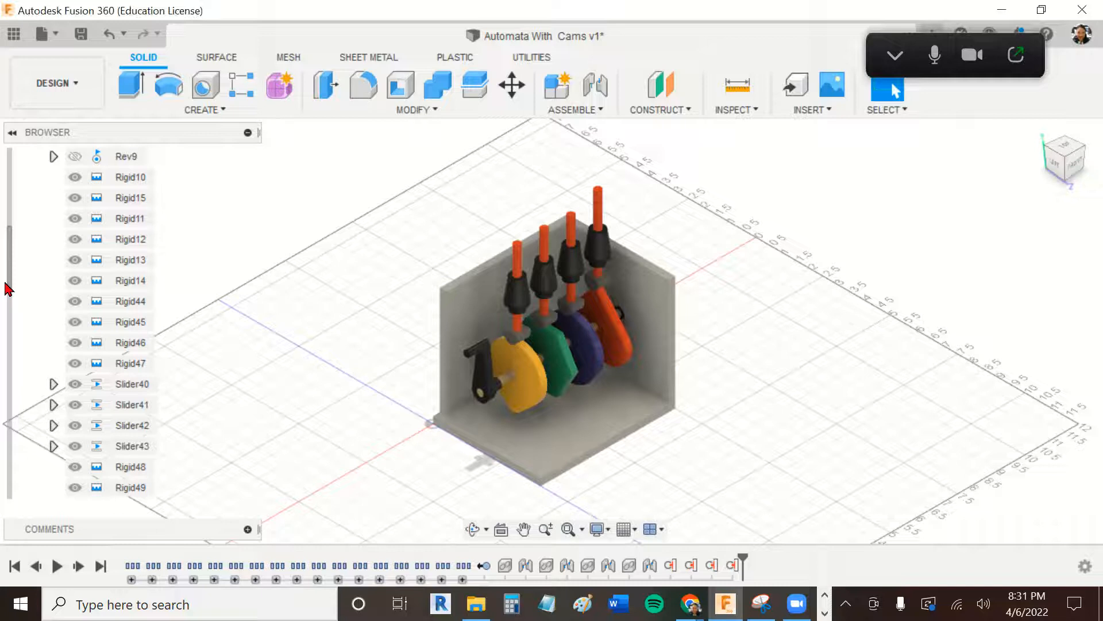
scroll(10, 270, "up", 1)
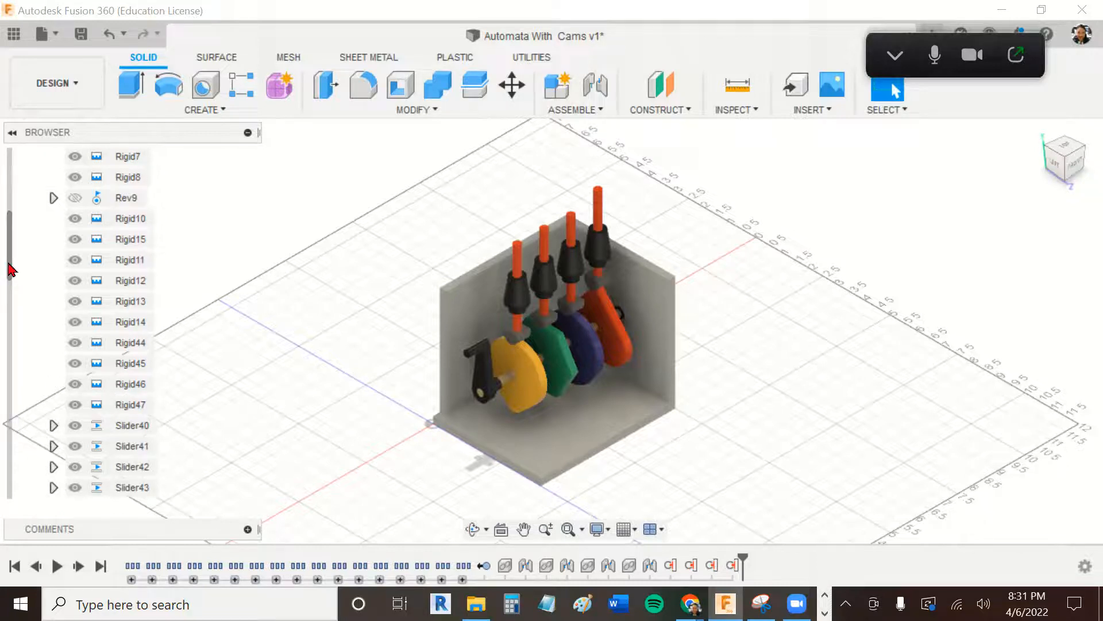
right_click(125, 202)
left_click(184, 353)
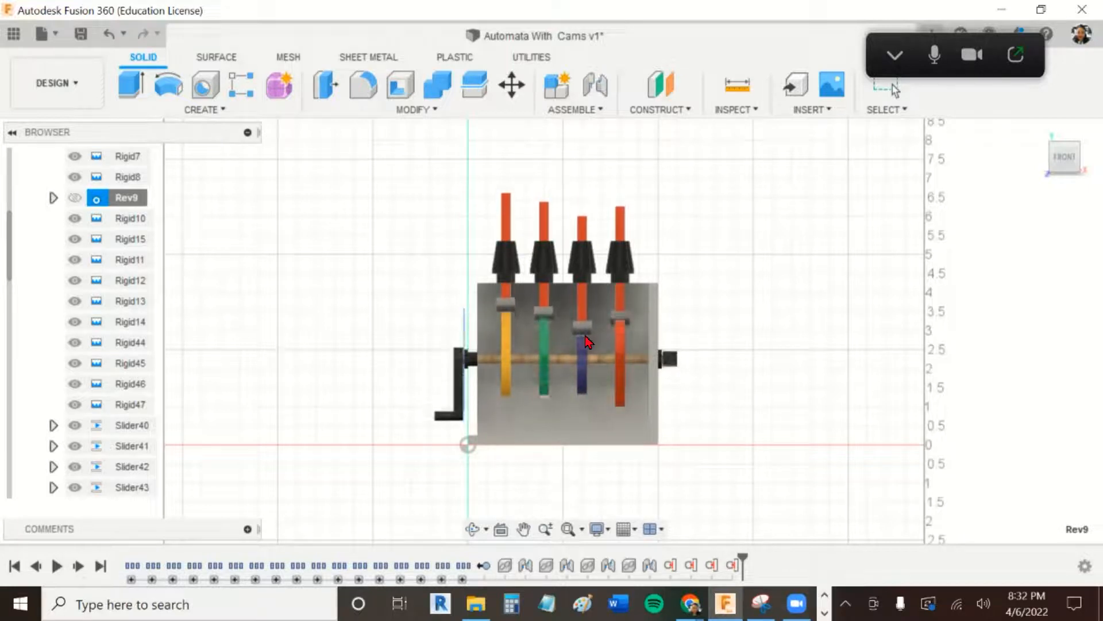
left_click(1038, 131)
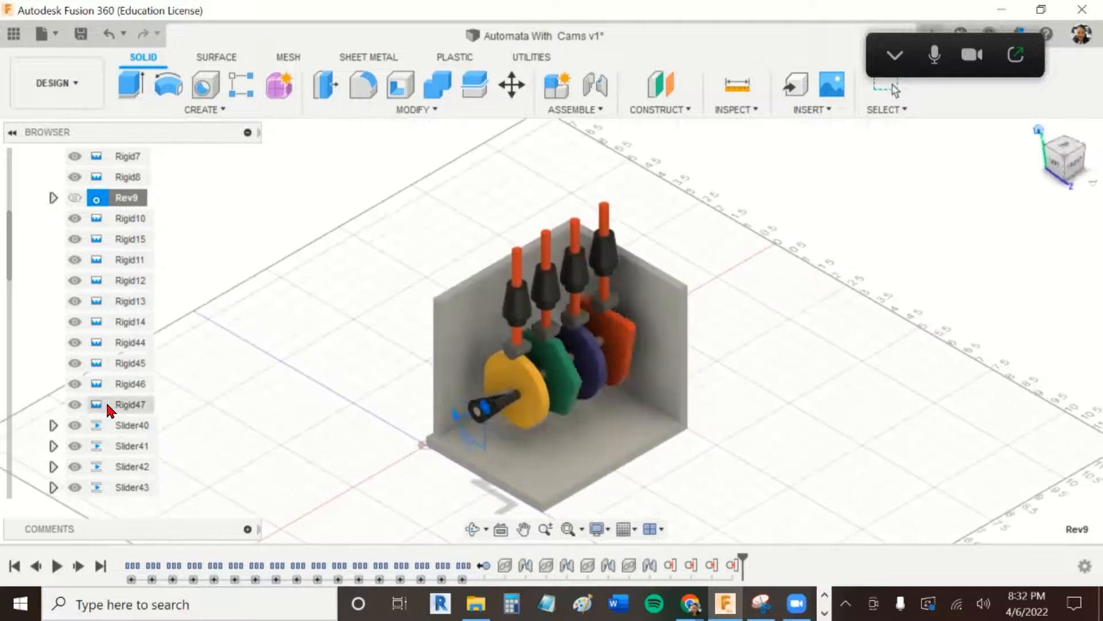
Turn the visibility of the Box_Top component back on.
left_click_drag(10, 303, 10, 329)
scroll(195, 374, "down", 1)
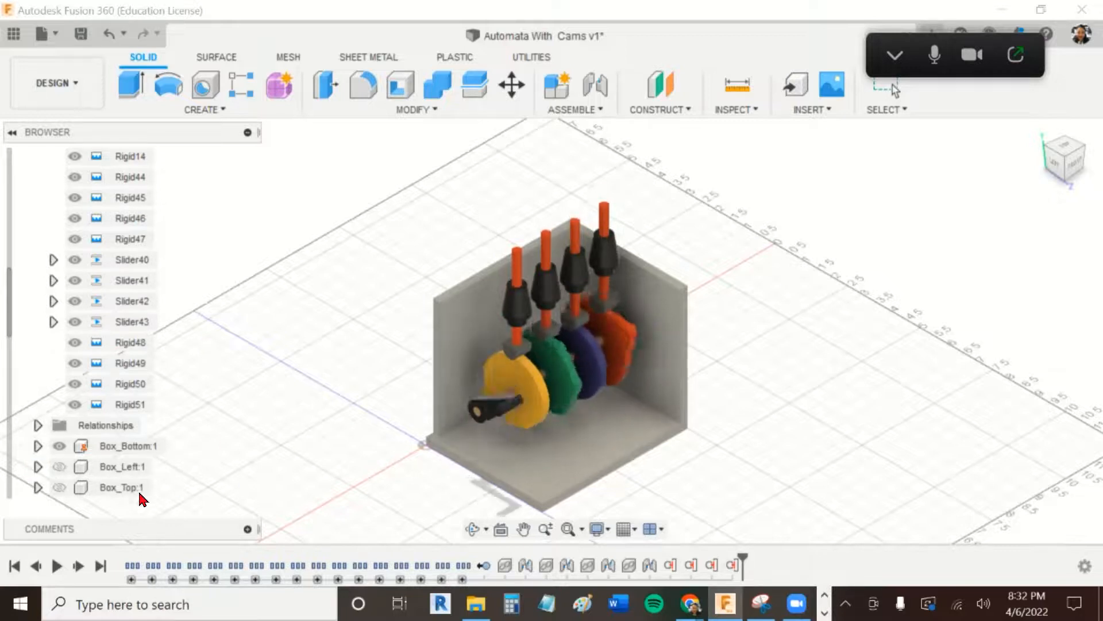
left_click(60, 487)
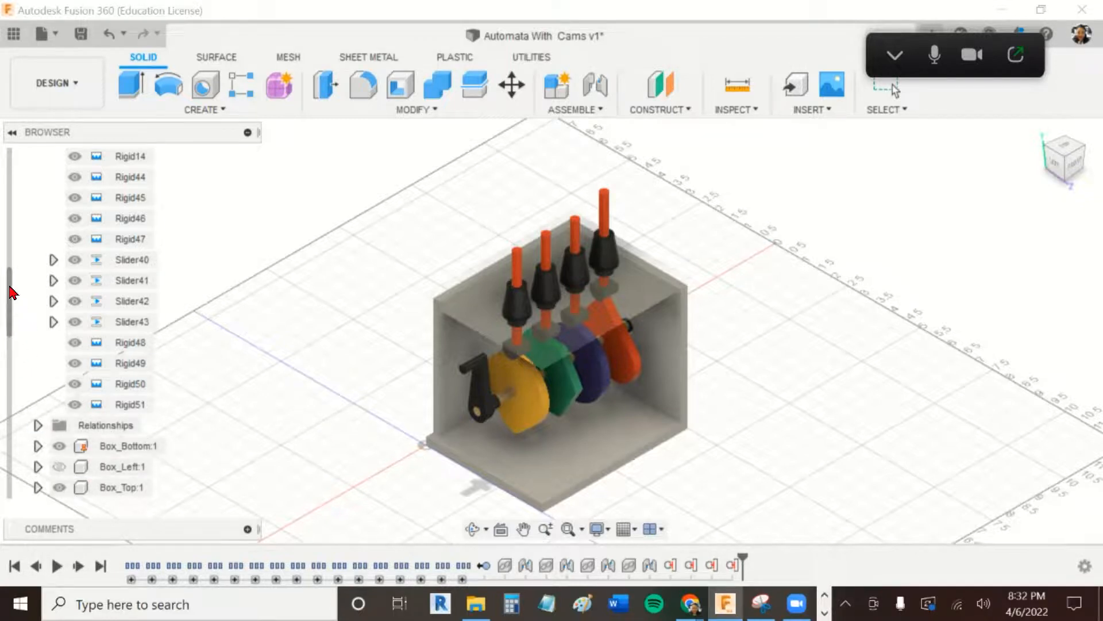
Replay the whole mechanism's motion with Animate Model on the revolute joint Rev9.
left_click_drag(10, 289, 10, 254)
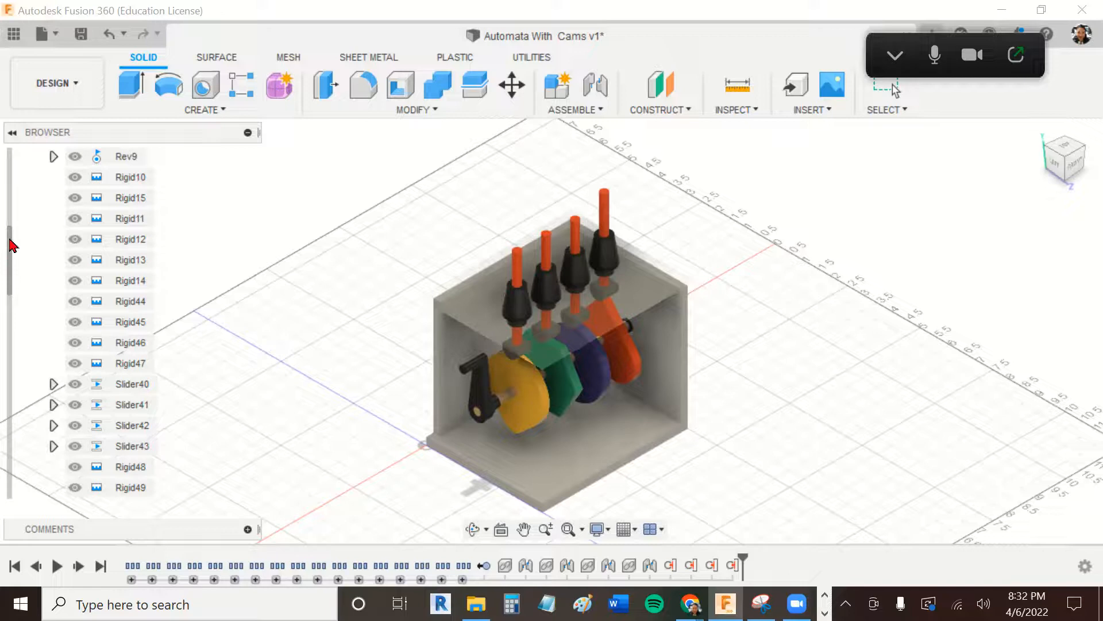
scroll(8, 219, "up", 2)
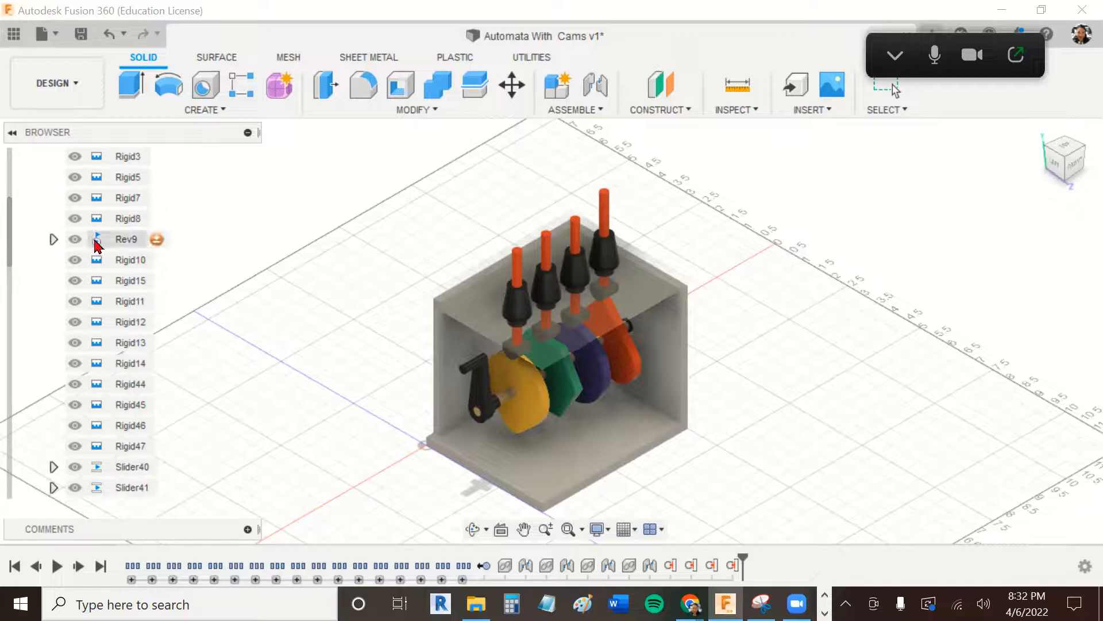
left_click(156, 239)
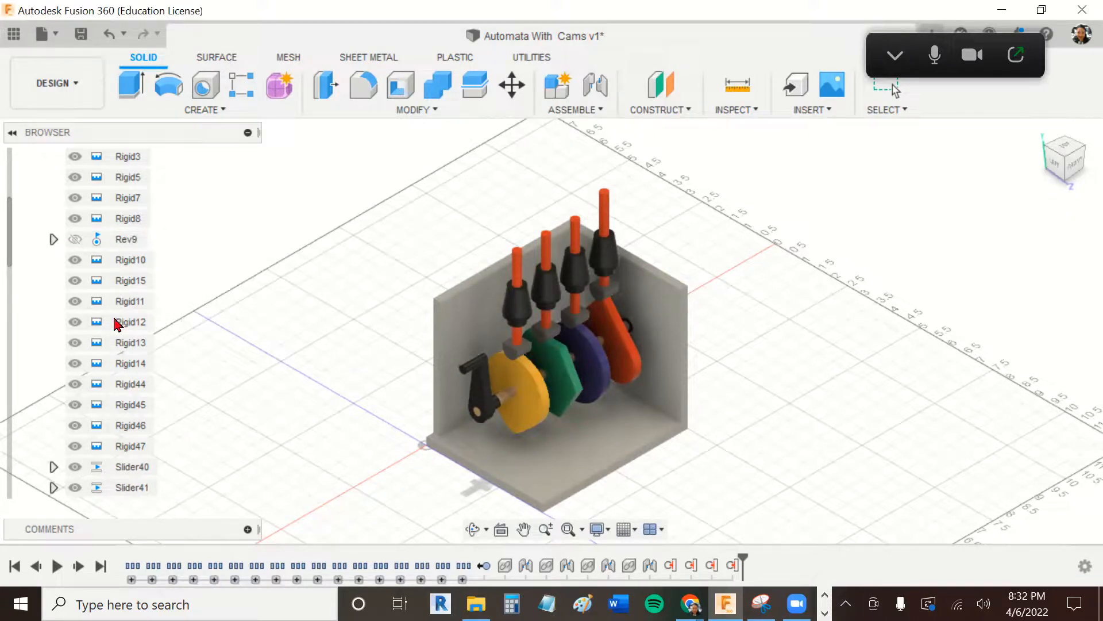
right_click(122, 242)
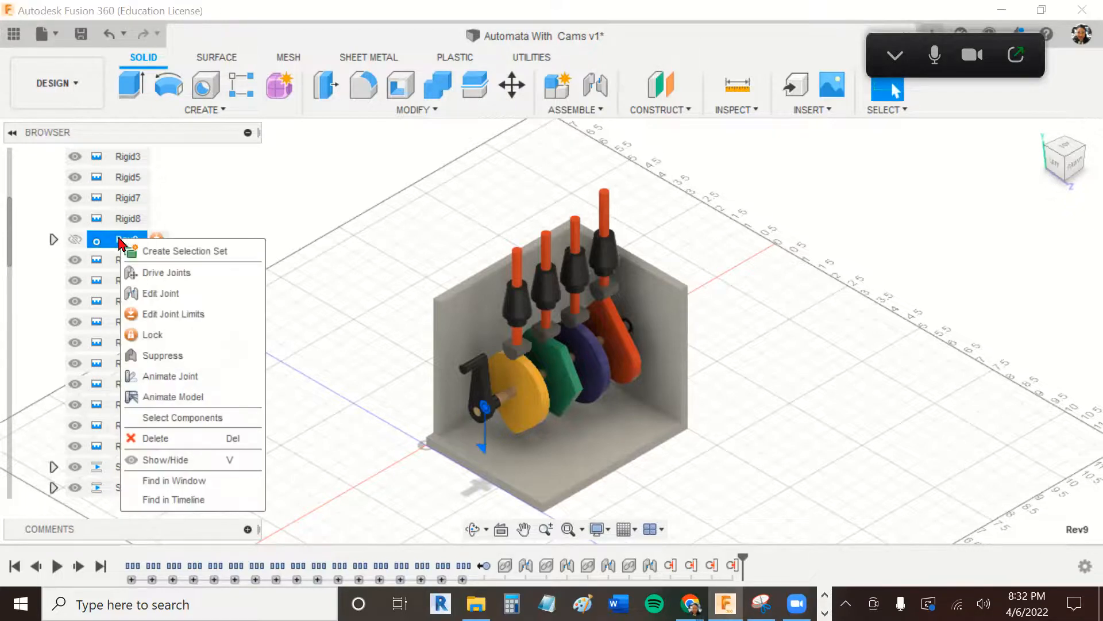
left_click(198, 401)
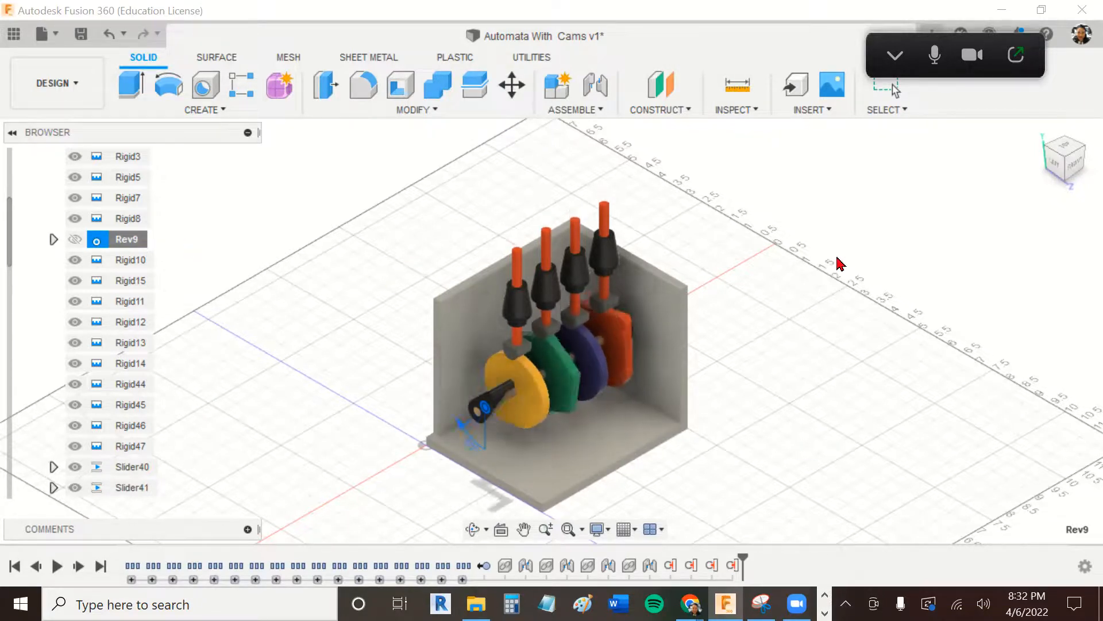
Save the Automata With Cams assembly as a new version with the description User Saved.
left_click(156, 239)
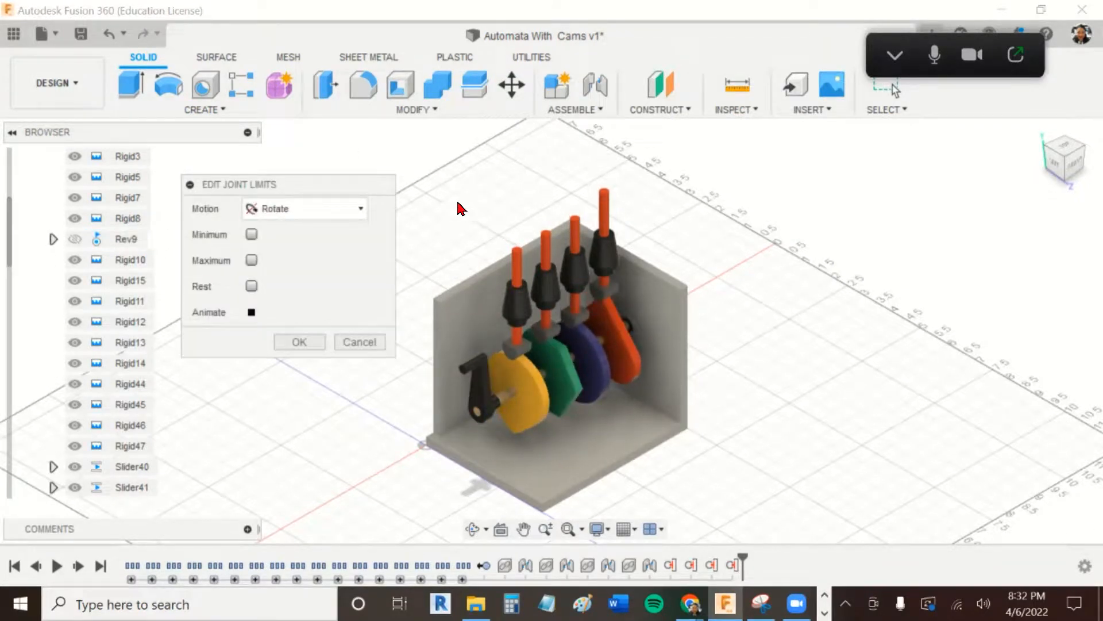
left_click(358, 341)
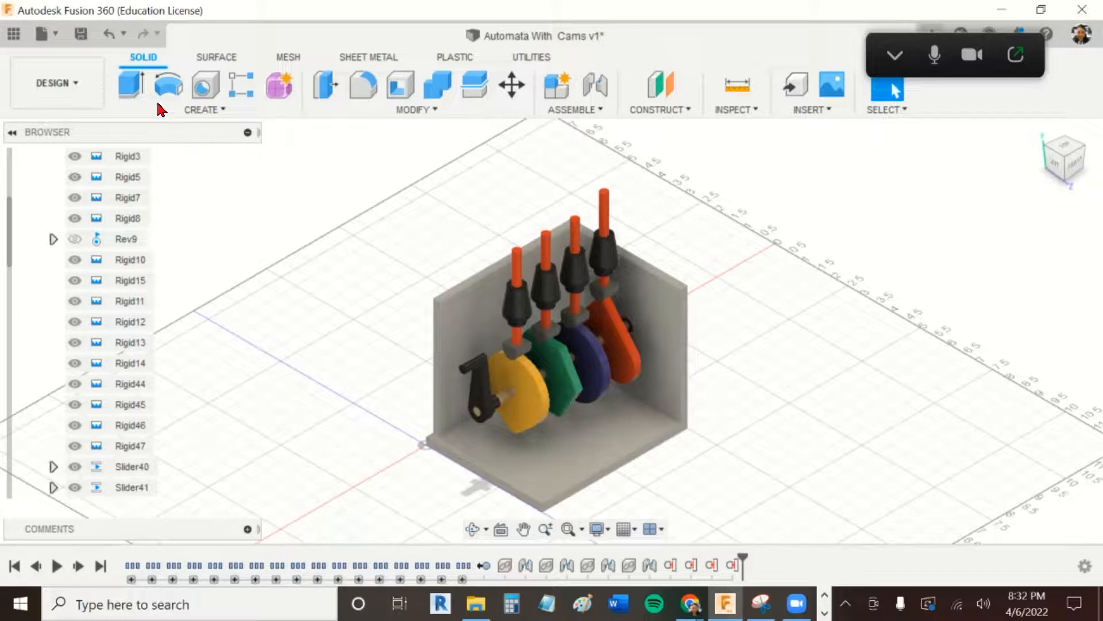
left_click(81, 33)
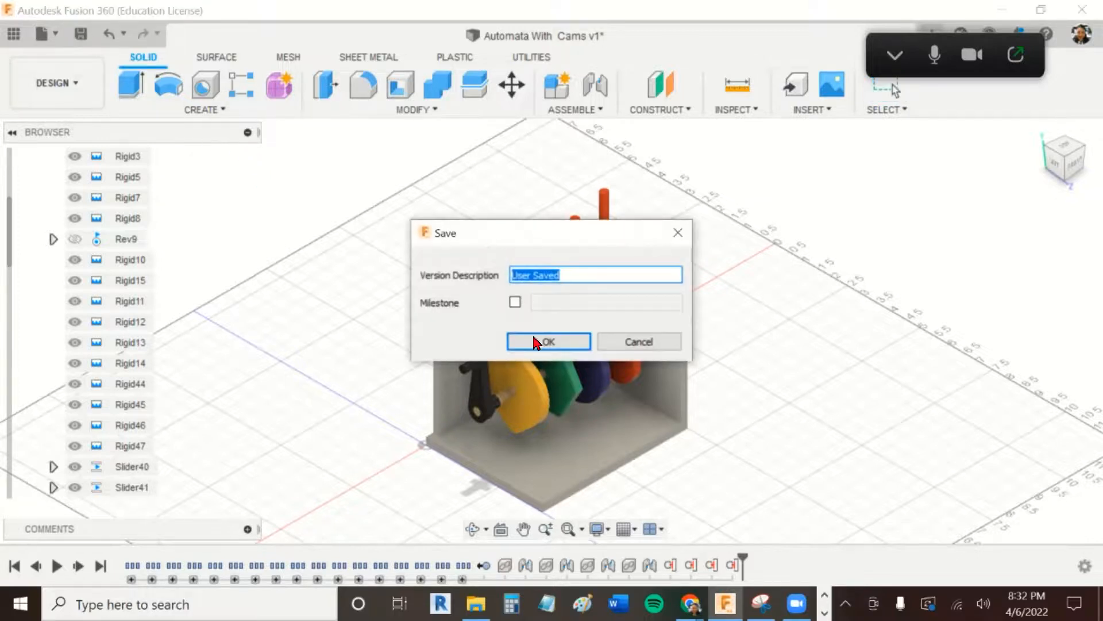
left_click(536, 343)
Show the project's file list beside the cam assembly, switch to Snipping Tool and capture nearly the whole screen as a new snip.
left_click(13, 33)
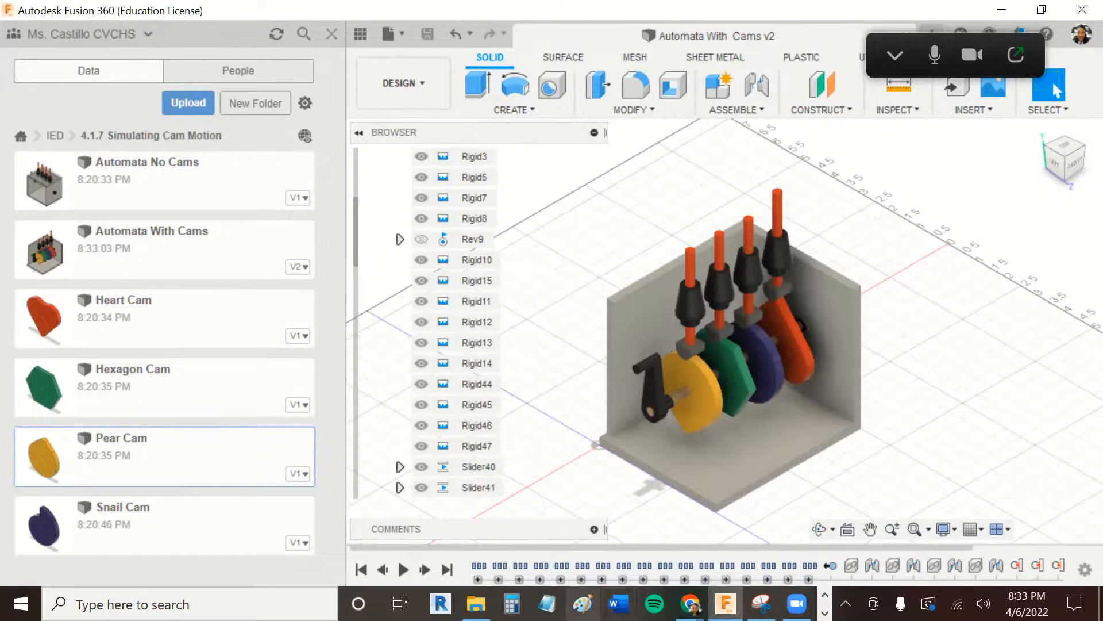
left_click(762, 603)
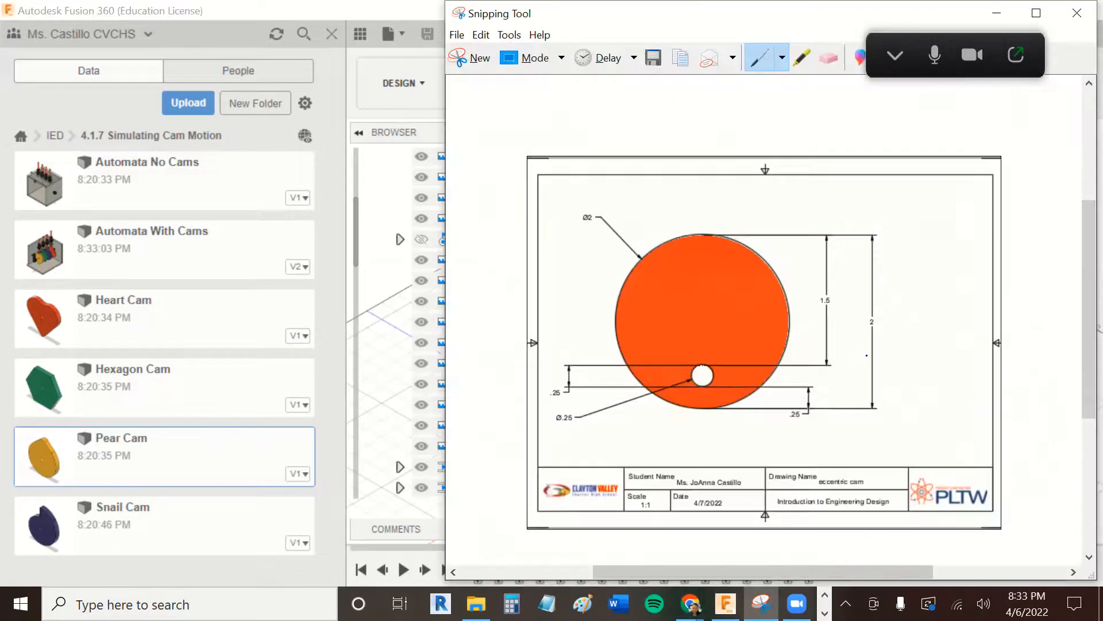
left_click(457, 35)
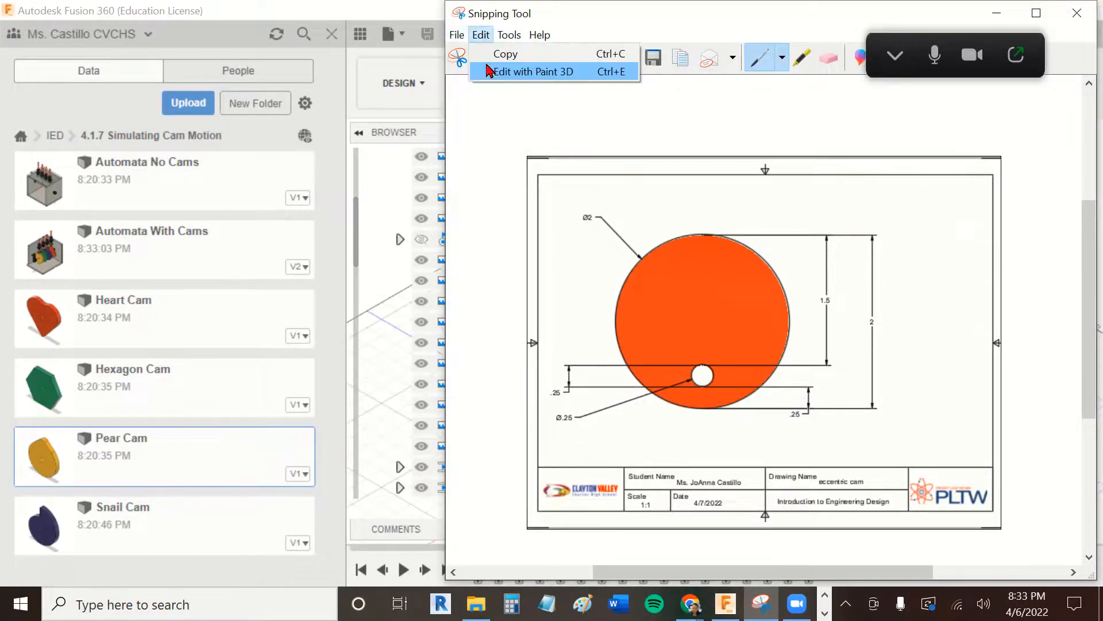
mouse_move(453, 35)
left_click(476, 54)
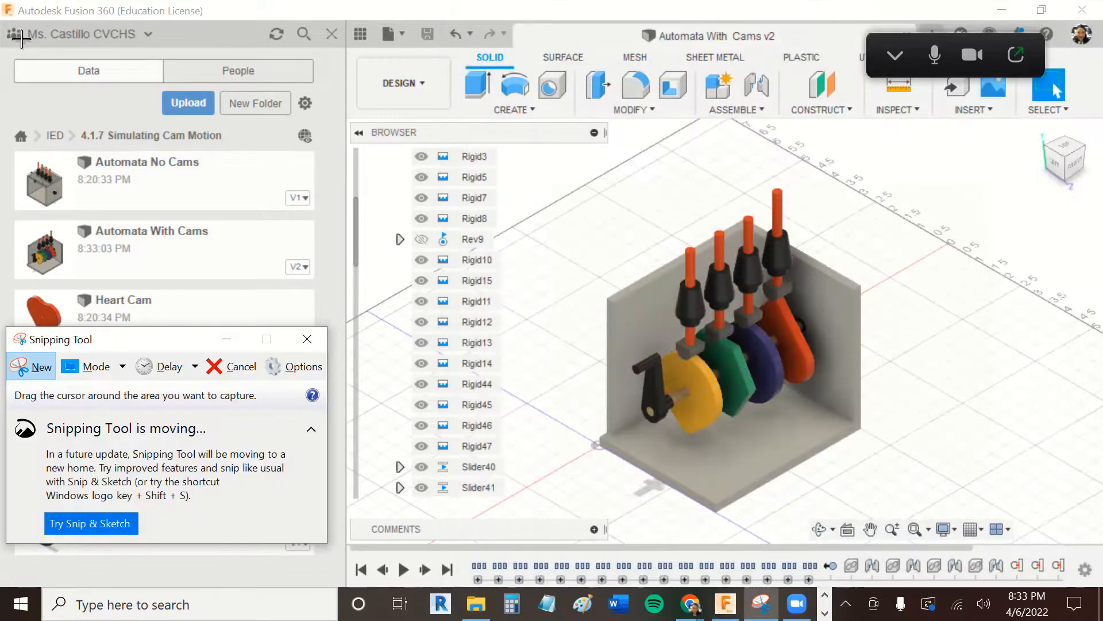
left_click_drag(9, 20, 1081, 600)
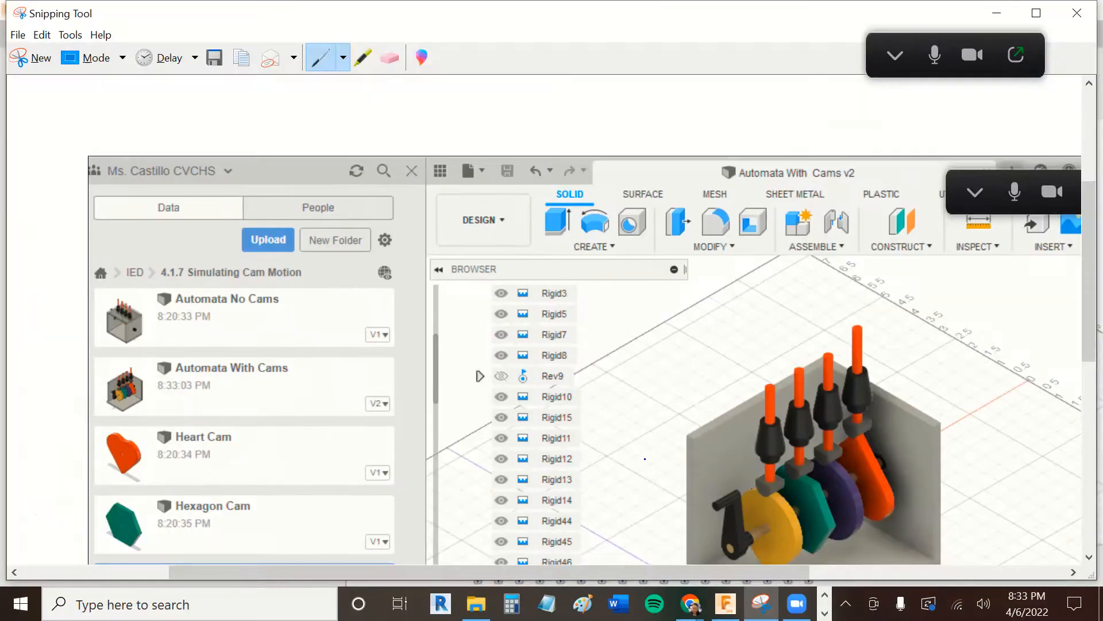
Save the snip as a JPEG file named 4.1.7 Simulating Cam Motion in the Downloads folder.
left_click(18, 35)
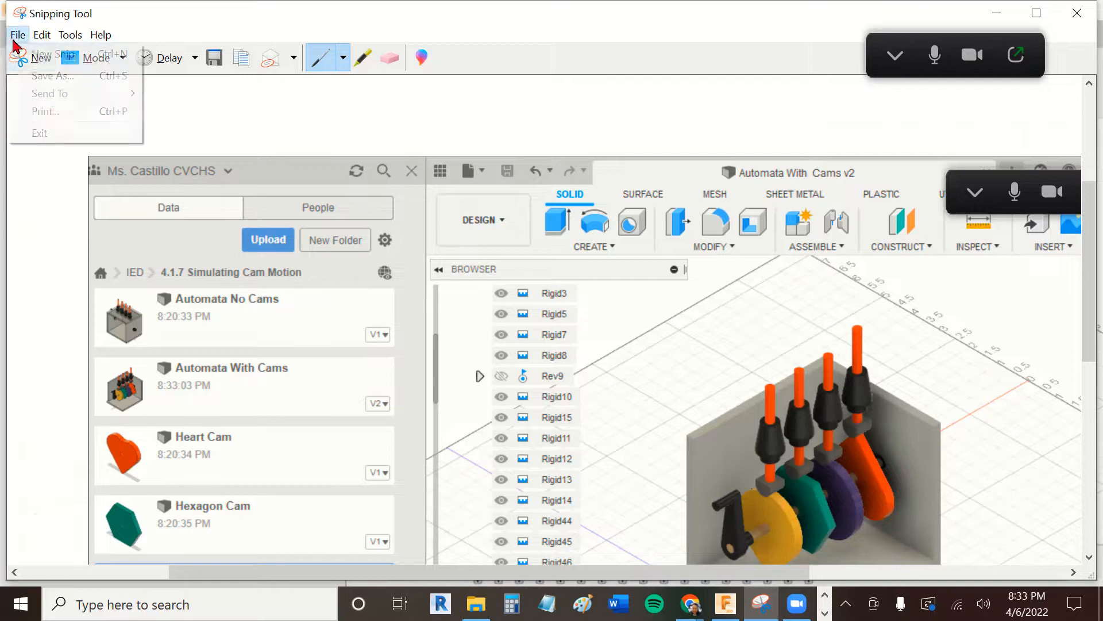
left_click(54, 75)
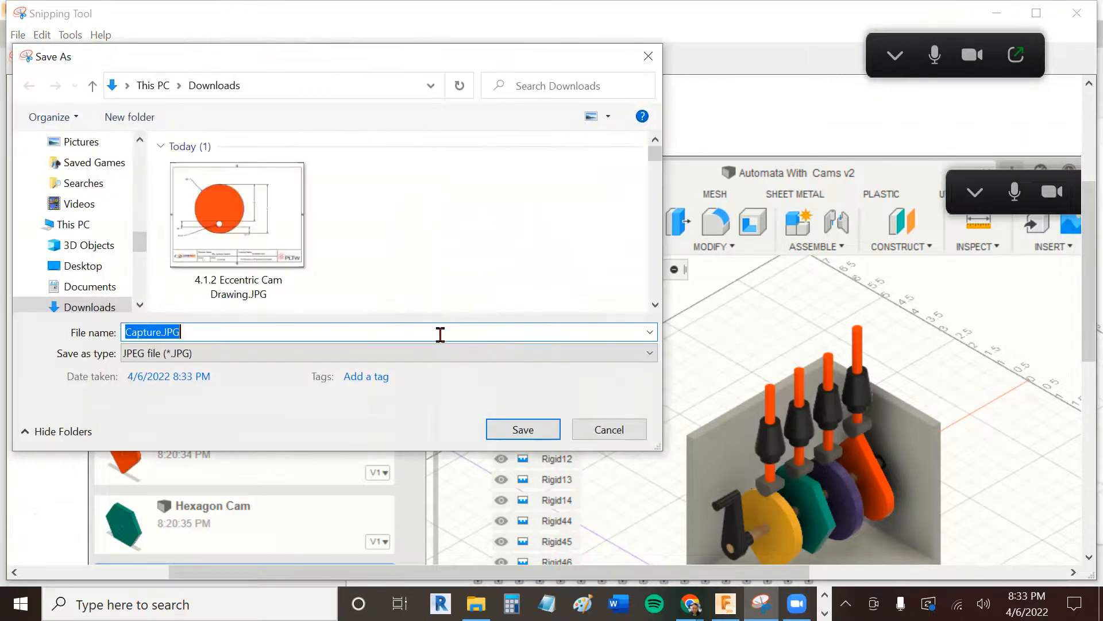
type("4.1")
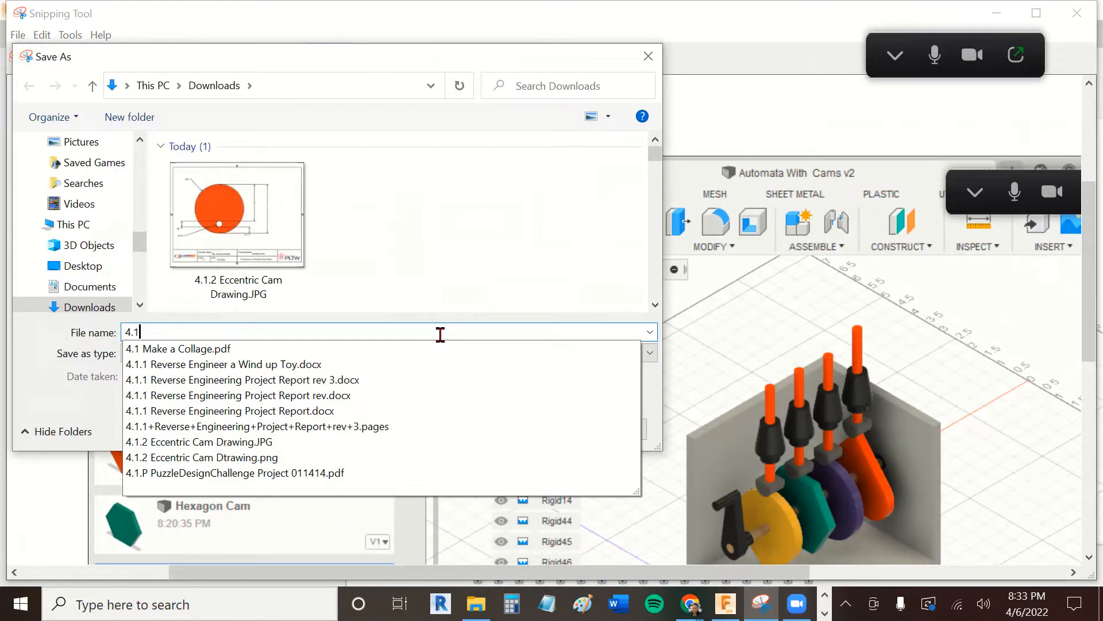
type(".7 Simulating Cam Motion")
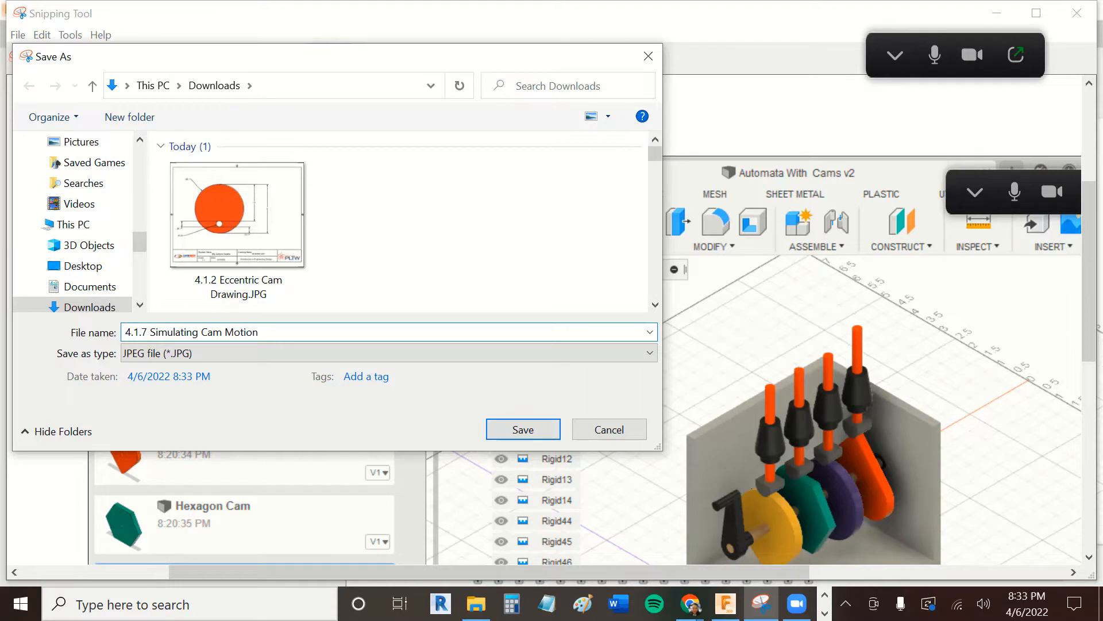
key("Return")
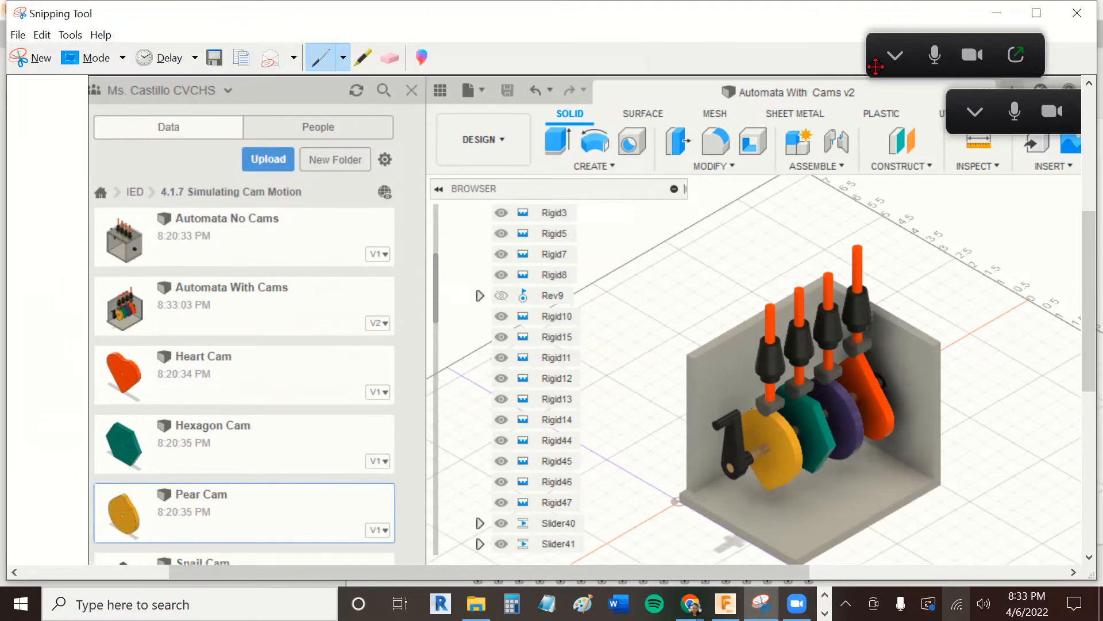
left_click(1016, 55)
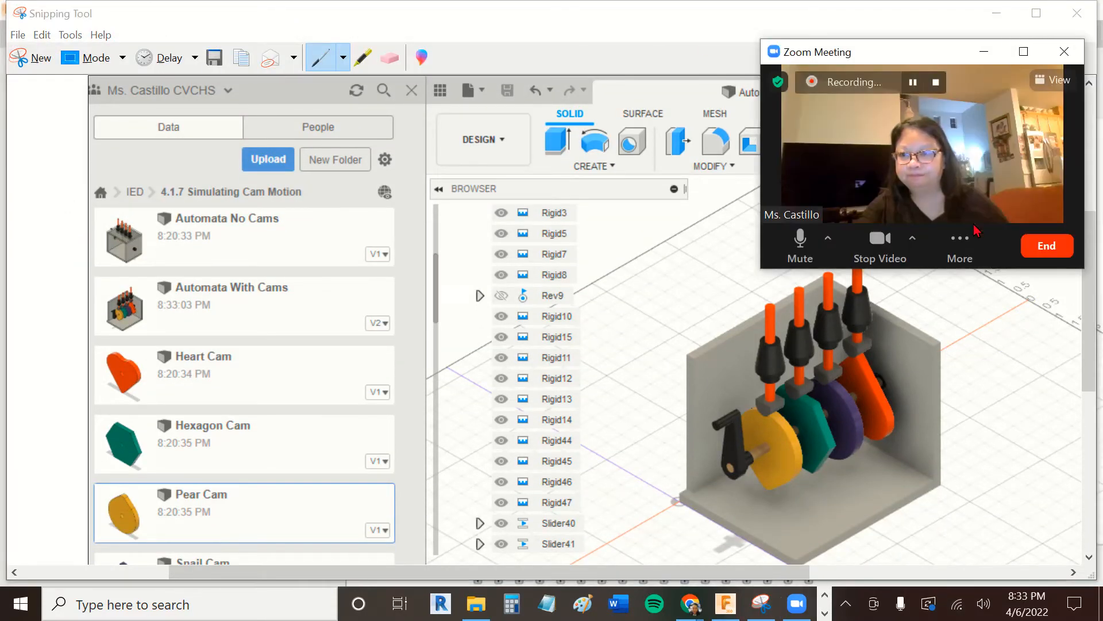